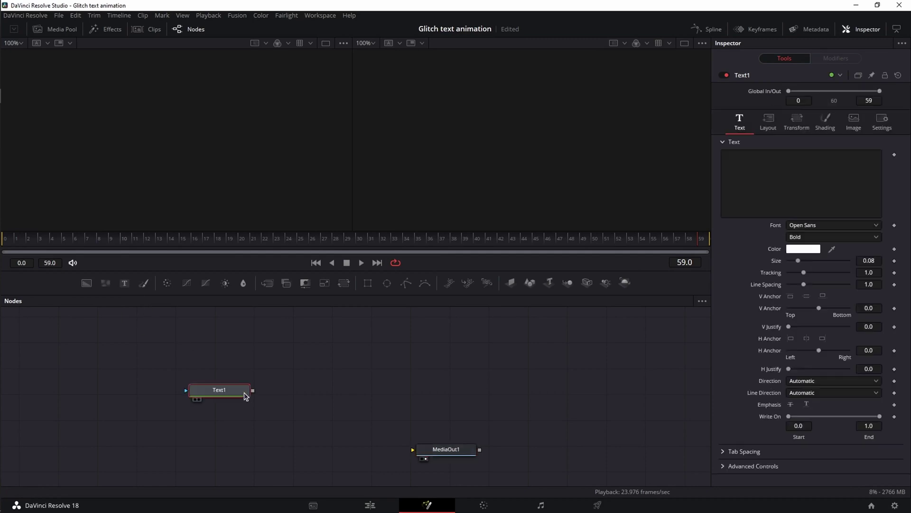
- Connect the Text1 node to MediaOut1 and enter "GLITCH" as its text
{"action": "left_click_drag", "start_coordinate": [253, 390], "coordinate": [436, 448]}
{"action": "left_click", "coordinate": [777, 172]}
{"action": "type", "text": "GLITCH"}
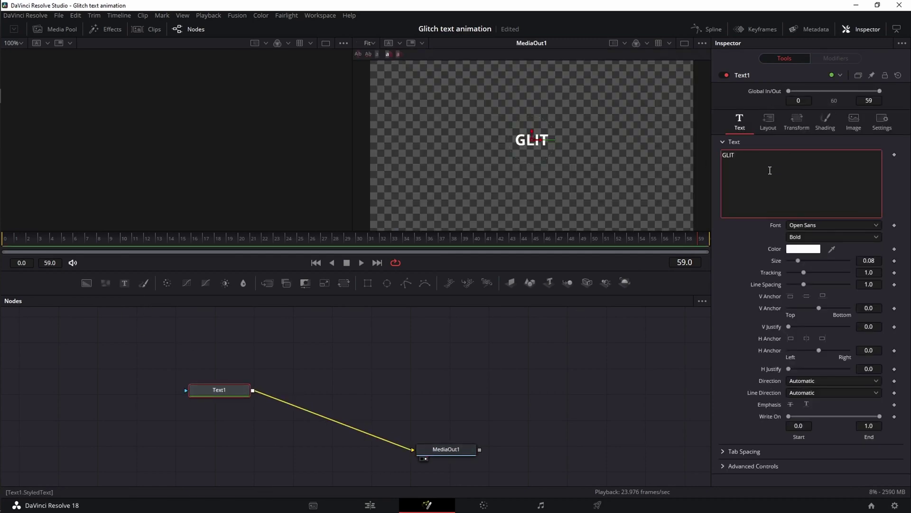
- Set the GLITCH text's font to Akira Expanded and enlarge its size to about 0.1772
{"action": "left_click", "coordinate": [843, 228]}
{"action": "scroll", "coordinate": [844, 288], "scroll_direction": "up", "scroll_amount": 15}
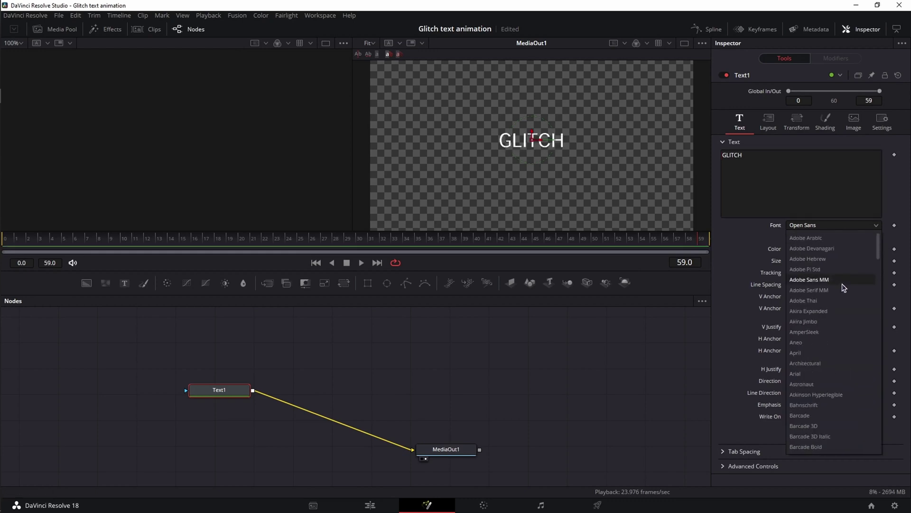
{"action": "left_click", "coordinate": [819, 311]}
{"action": "left_click_drag", "start_coordinate": [799, 260], "coordinate": [815, 260]}
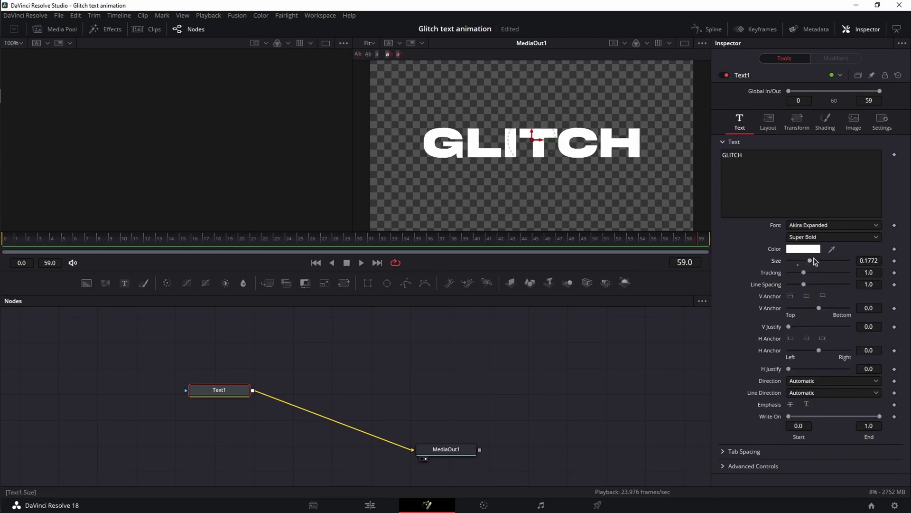
- Stretch the text's characters vertically by setting the transform Y size to about 1.142
{"action": "left_click", "coordinate": [796, 121]}
{"action": "left_click", "coordinate": [724, 296]}
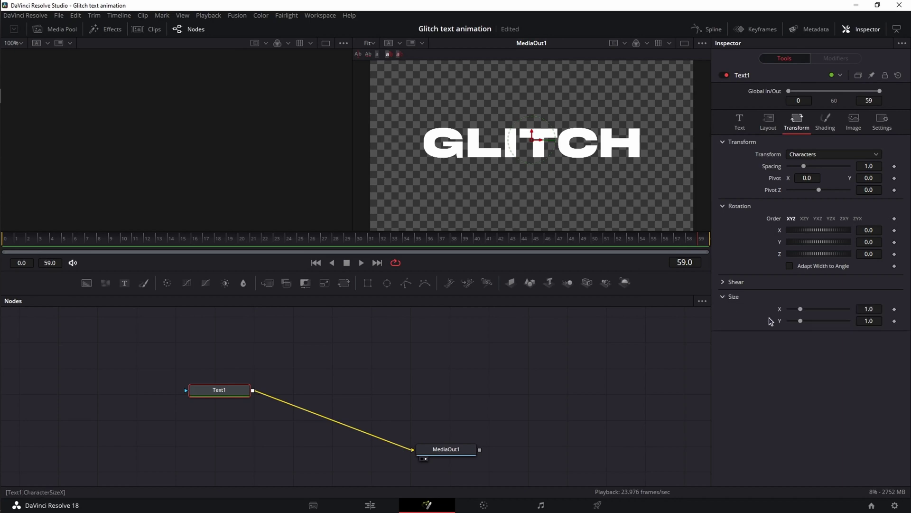
{"action": "left_click_drag", "start_coordinate": [797, 321], "coordinate": [804, 324]}
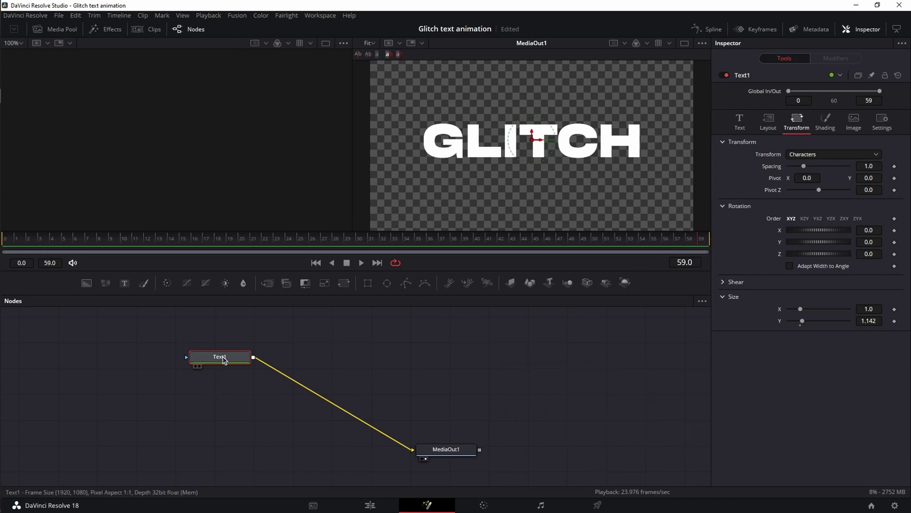
- Add a Prism Blur node after Text1
{"action": "key", "text": "shift+space"}
{"action": "type", "text": "du"}
{"action": "key", "text": "BackSpace"}
{"action": "key", "text": "BackSpace"}
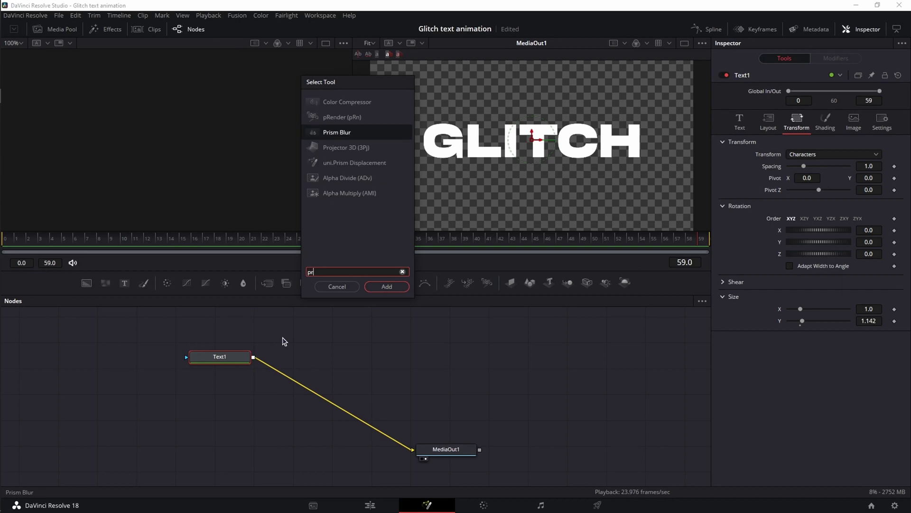
{"action": "type", "text": "pri"}
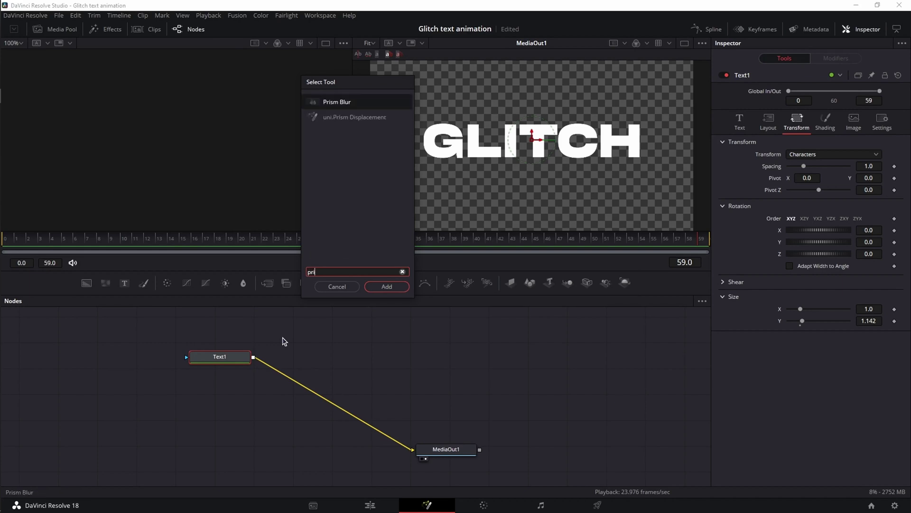
{"action": "key", "text": "Return"}
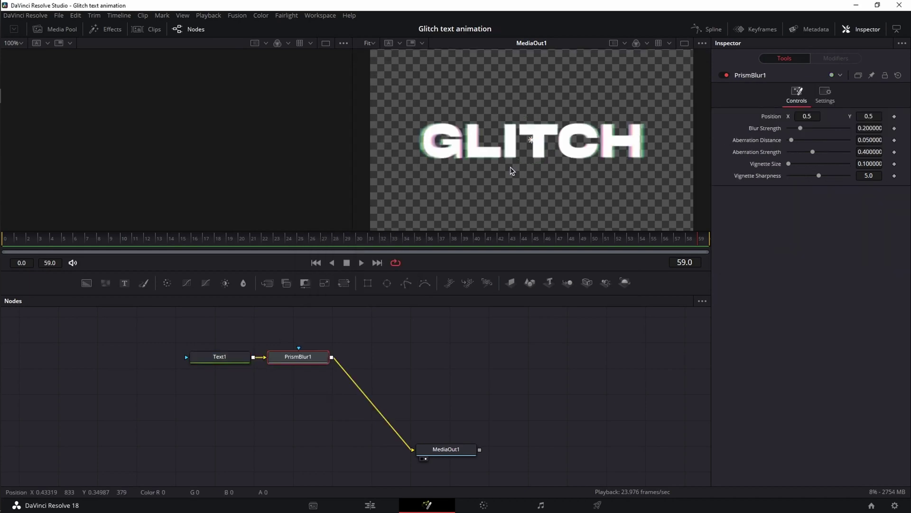
- Set the Prism Blur's blur strength to 0, aberration distance to about 0.031 and aberration strength to 1.0
{"action": "scroll", "coordinate": [514, 141], "scroll_direction": "up", "scroll_amount": 1}
{"action": "scroll", "coordinate": [514, 141], "scroll_direction": "down", "scroll_amount": 1}
{"action": "scroll", "coordinate": [515, 143], "scroll_direction": "up", "scroll_amount": 1}
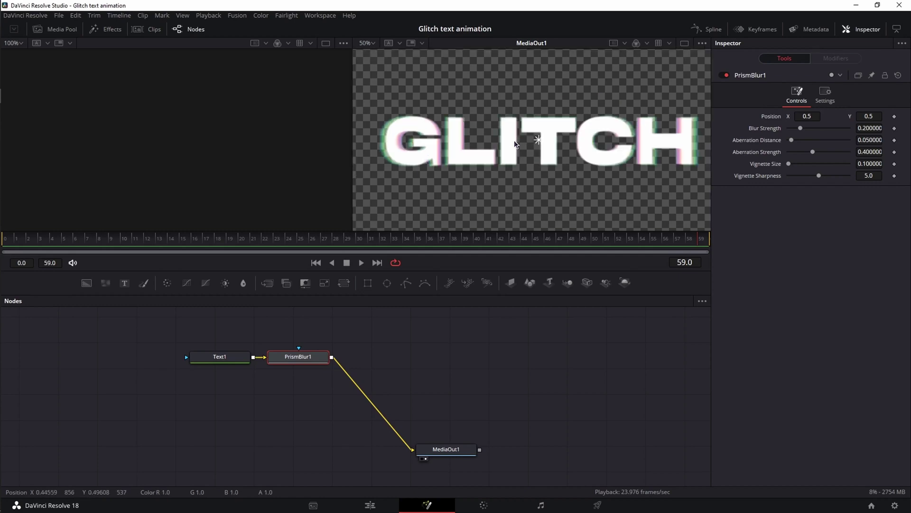
{"action": "left_click_drag", "start_coordinate": [800, 128], "coordinate": [789, 127]}
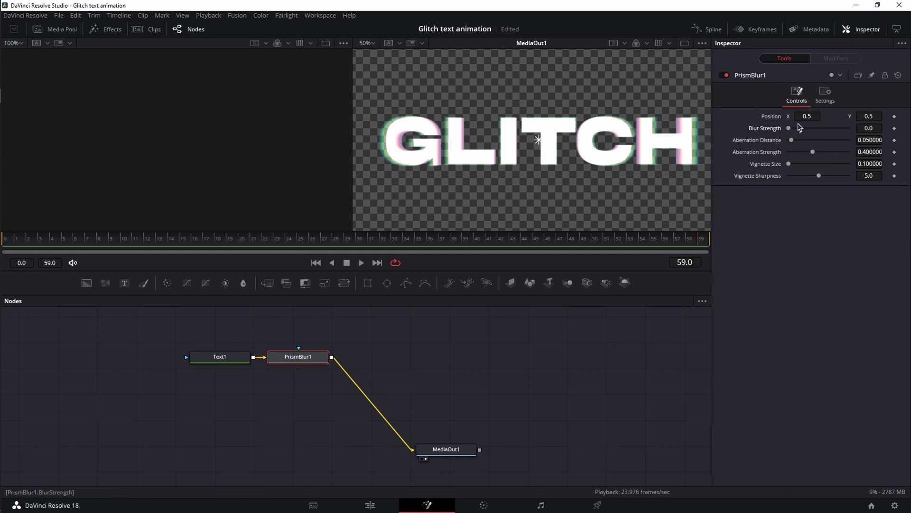
{"action": "mouse_move", "coordinate": [790, 128]}
{"action": "left_mouse_down"}
{"action": "mouse_move", "coordinate": [838, 129]}
{"action": "mouse_move", "coordinate": [788, 128]}
{"action": "mouse_move", "coordinate": [788, 141]}
{"action": "left_mouse_up"}
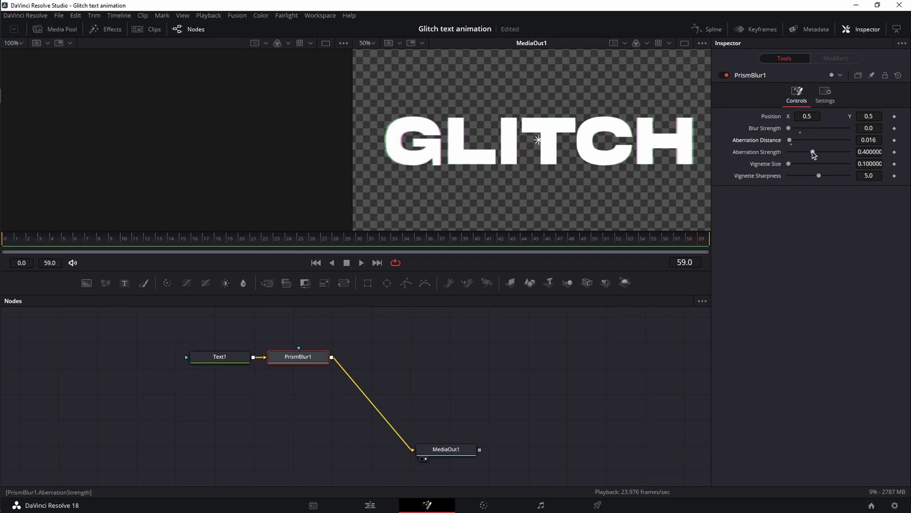
{"action": "left_click_drag", "start_coordinate": [813, 155], "coordinate": [864, 150]}
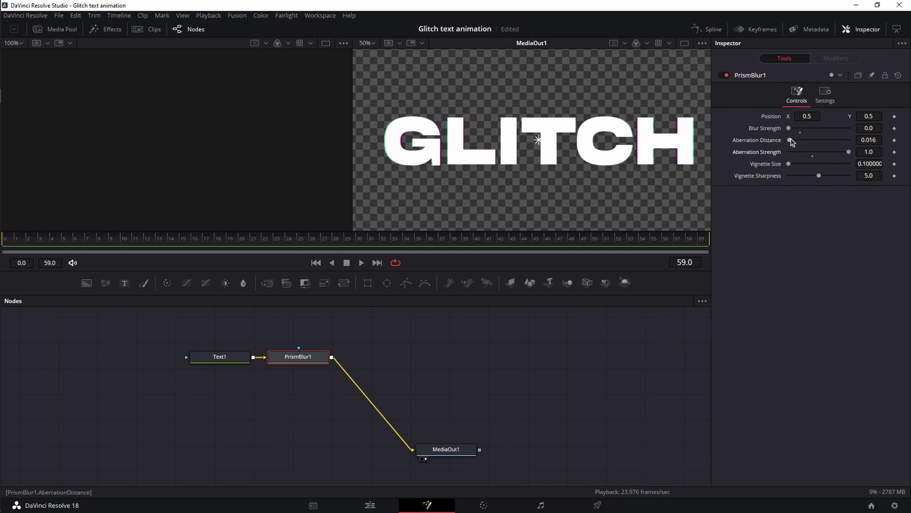
{"action": "left_click_drag", "start_coordinate": [791, 141], "coordinate": [793, 142]}
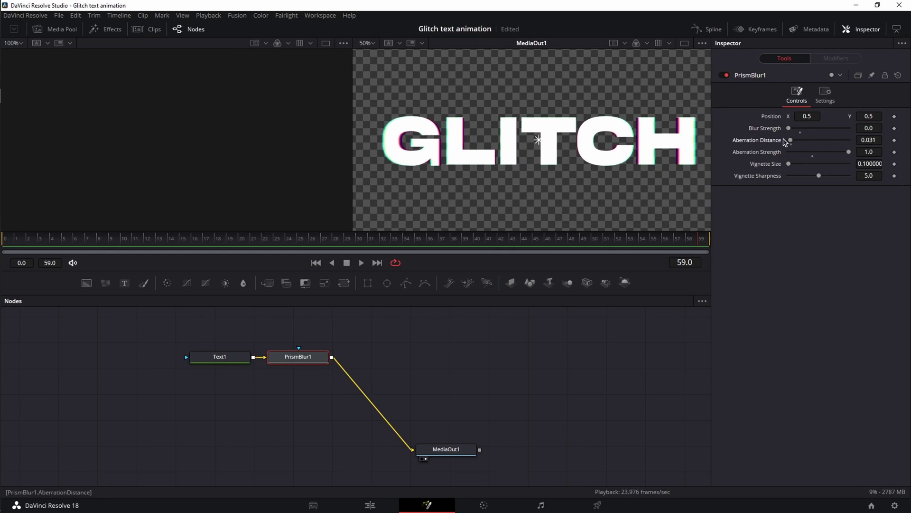
- Add a JPEG Damage node after PrismBlur1
{"action": "key", "text": "ctrl+f"}
{"action": "key", "text": "shift+space"}
{"action": "type", "text": "pri"}
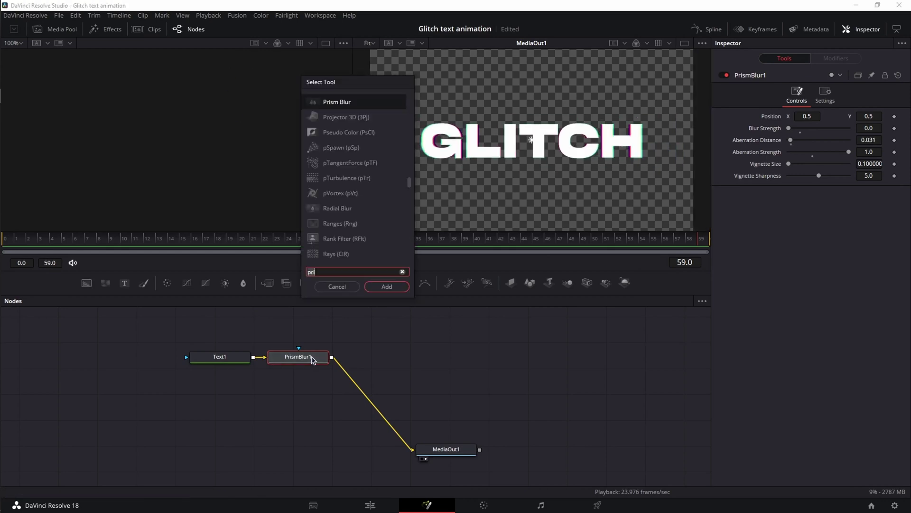
{"action": "key", "text": "BackSpace"}
{"action": "key", "text": "BackSpace"}
{"action": "key", "text": "BackSpace"}
{"action": "type", "text": "jpe"}
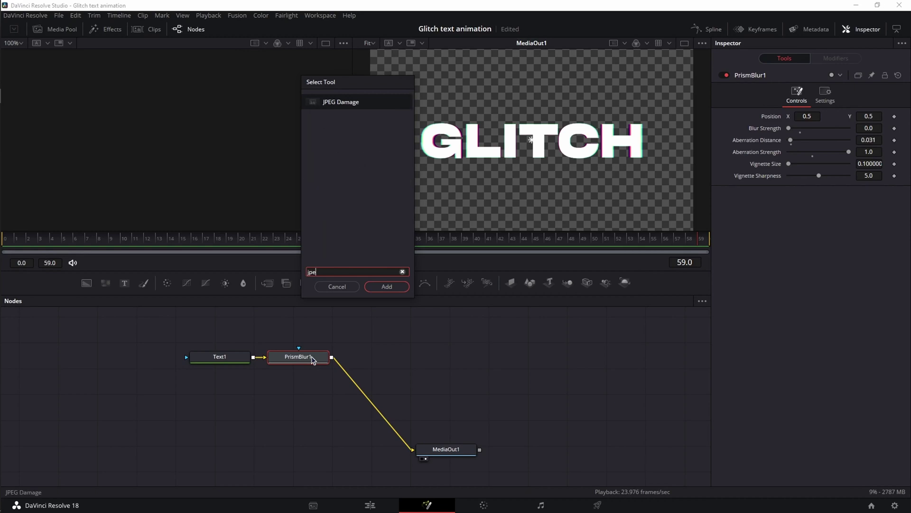
{"action": "key", "text": "Return"}
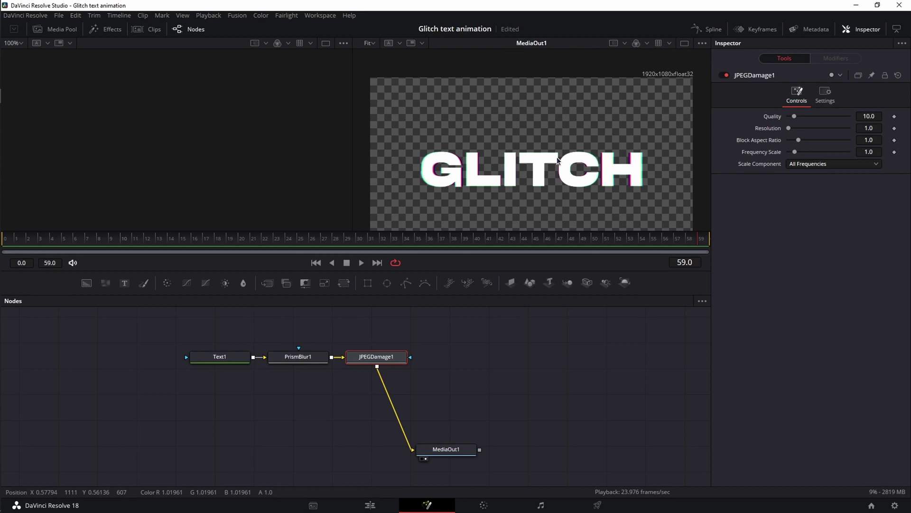
- Set the JPEG Damage quality to about 59.46, resolution to about 2.37 and frequency scale to about 3.7
{"action": "scroll", "coordinate": [554, 160], "scroll_direction": "up", "scroll_amount": 1}
{"action": "left_click_drag", "start_coordinate": [790, 132], "coordinate": [824, 117]}
{"action": "left_click_drag", "start_coordinate": [795, 152], "coordinate": [819, 155]}
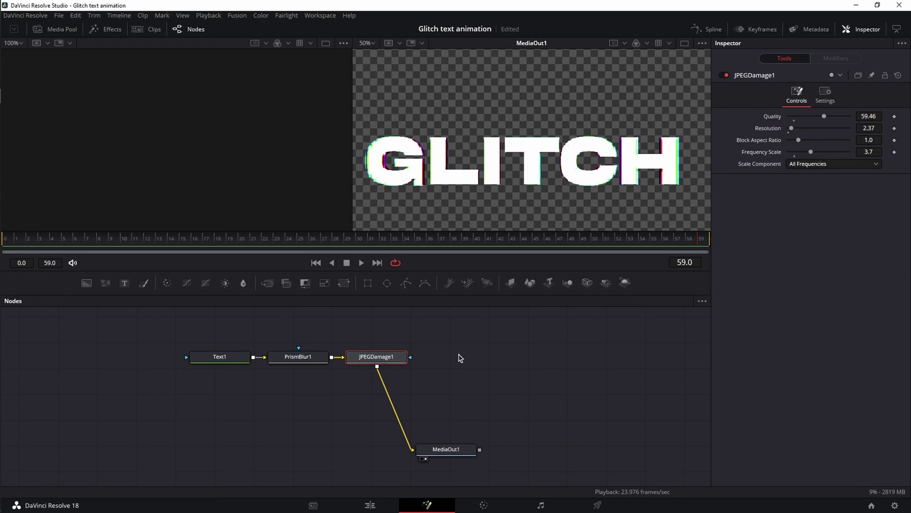
- Add a Scanlines node after JPEGDamage1 and adjust its line frequency
{"action": "key", "text": "shift+space"}
{"action": "type", "text": "scan"}
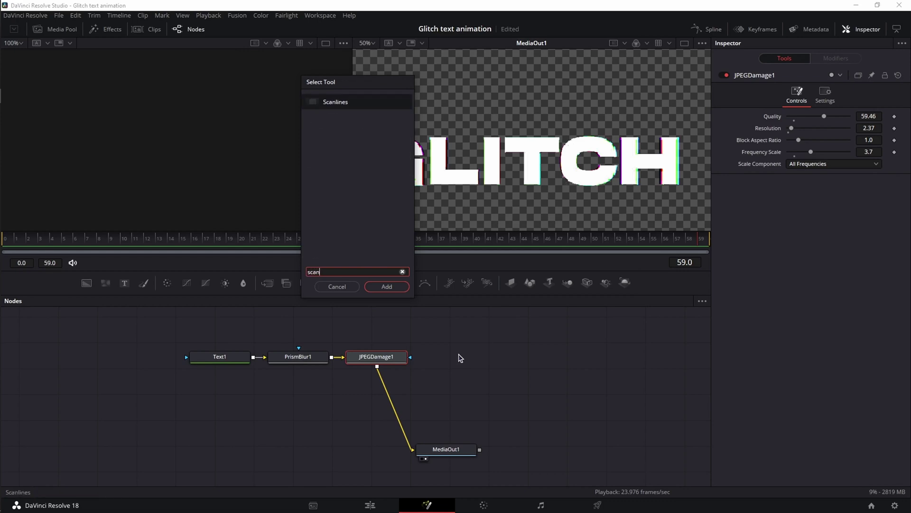
{"action": "key", "text": "Return"}
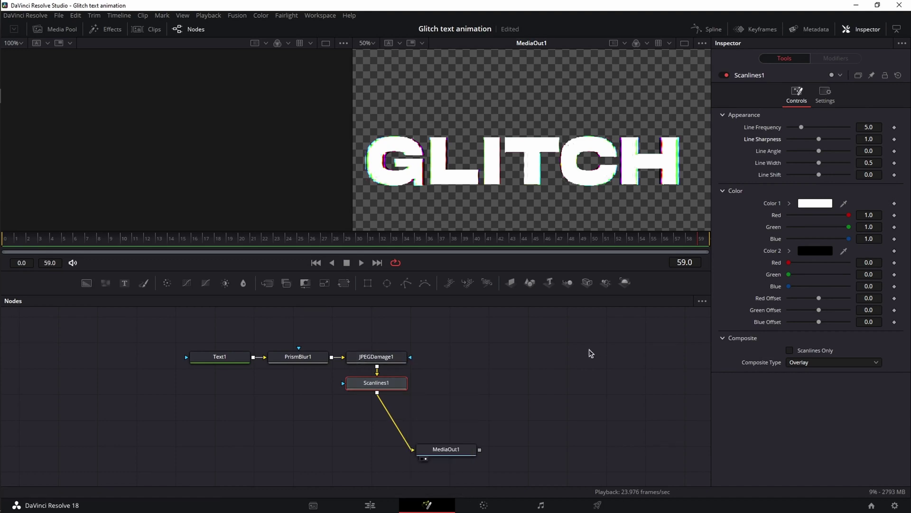
{"action": "left_click_drag", "start_coordinate": [802, 127], "coordinate": [813, 166]}
- Stack the PrismBlur1, JPEGDamage1 and Scanlines1 nodes vertically below Text1 and move MediaOut1 farther away from Scanlines1
{"action": "key", "text": "ctrl+f"}
{"action": "left_click_drag", "start_coordinate": [307, 359], "coordinate": [229, 391]}
{"action": "left_click_drag", "start_coordinate": [375, 356], "coordinate": [225, 421]}
{"action": "left_click_drag", "start_coordinate": [376, 383], "coordinate": [220, 451]}
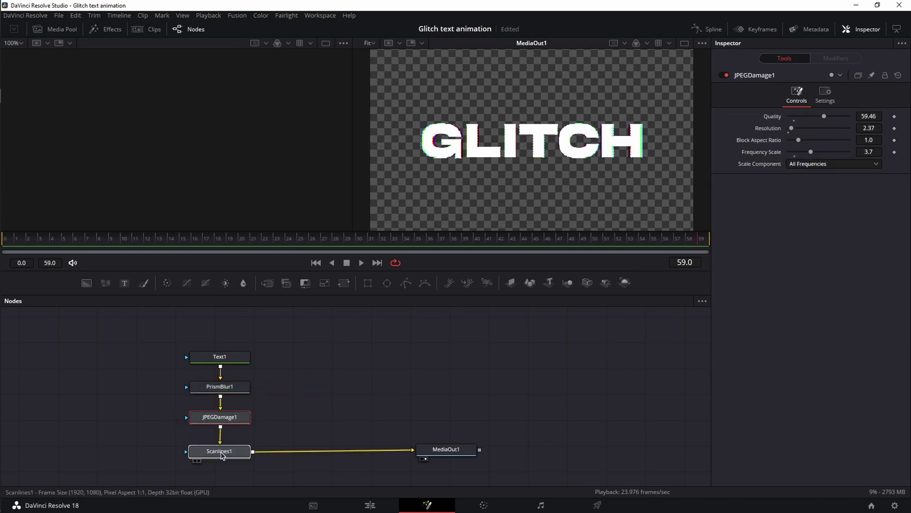
{"action": "left_click_drag", "start_coordinate": [446, 449], "coordinate": [517, 452]}
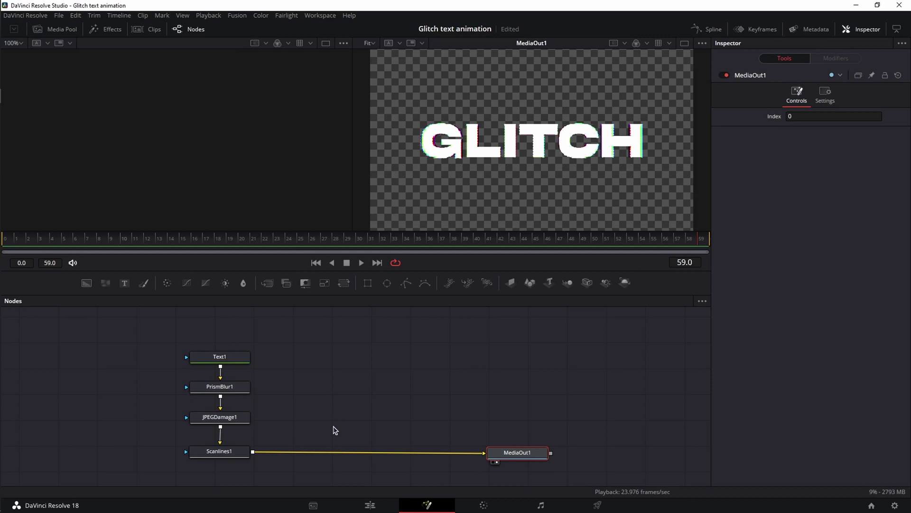
- Insert a Transform node between Scanlines1 and MediaOut1 and connect a Rectangle mask placed above it
{"action": "left_click_drag", "start_coordinate": [343, 283], "coordinate": [307, 454]}
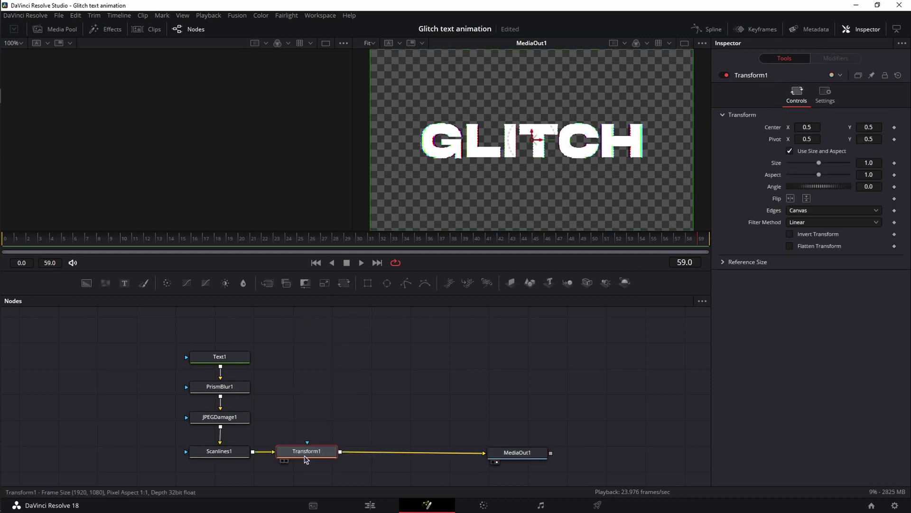
{"action": "left_click", "coordinate": [368, 283]}
{"action": "left_click_drag", "start_coordinate": [308, 428], "coordinate": [306, 389]}
- Add an unconnected Duplicate node to the node graph
{"action": "left_click", "coordinate": [389, 411]}
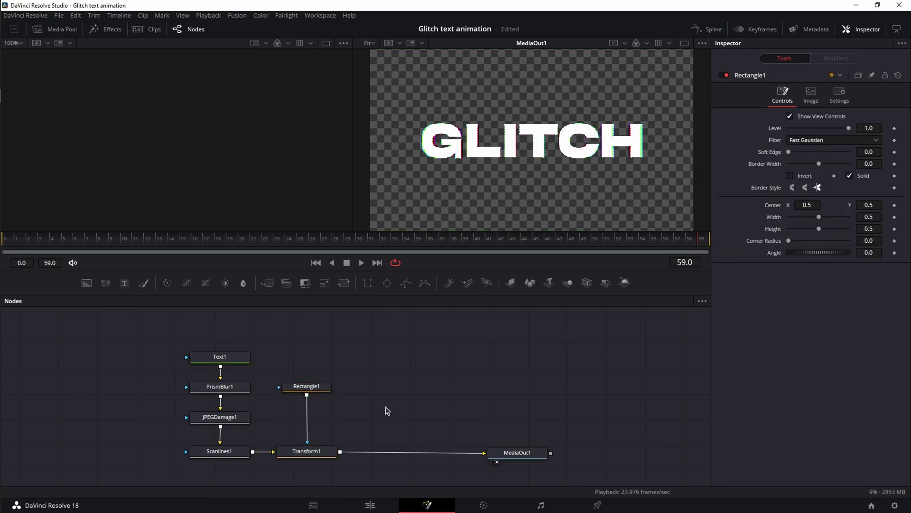
{"action": "key", "text": "shift+space"}
{"action": "type", "text": "scan"}
{"action": "key", "text": "BackSpace"}
{"action": "key", "text": "BackSpace"}
{"action": "key", "text": "BackSpace"}
{"action": "key", "text": "BackSpace"}
{"action": "type", "text": "dupk"}
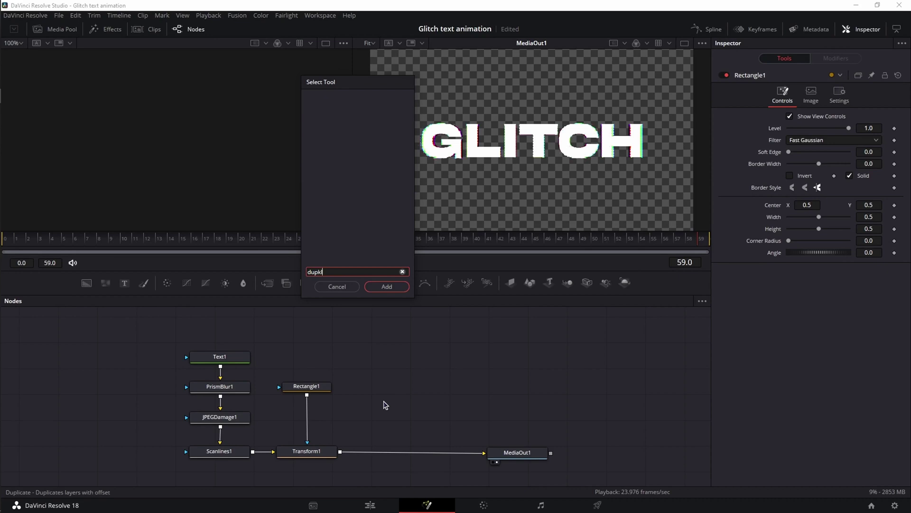
{"action": "key", "text": "BackSpace"}
{"action": "type", "text": "l"}
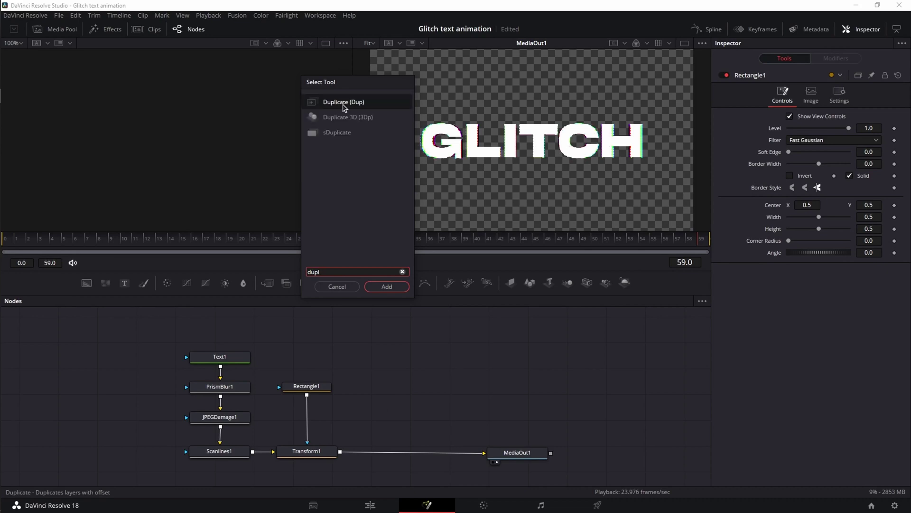
{"action": "left_click", "coordinate": [390, 287]}
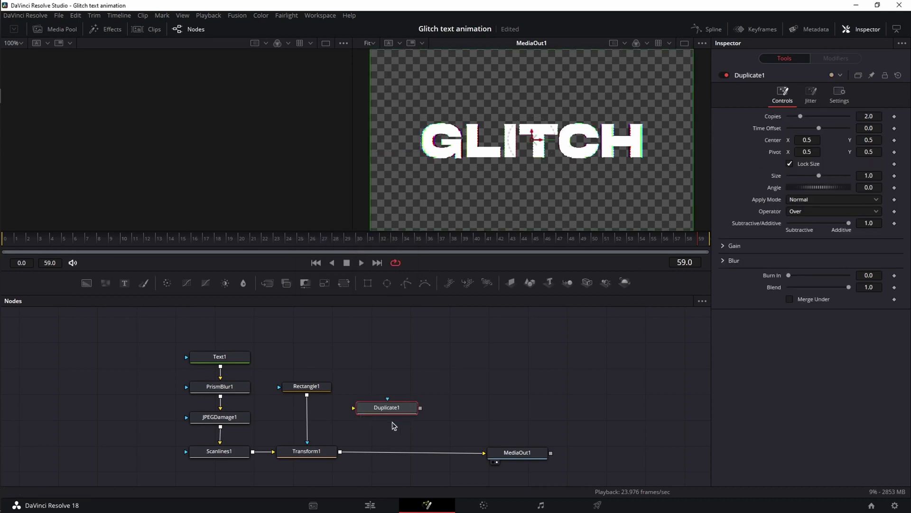
- Wire Duplicate1 between Rectangle1 and Transform1's mask input and position it between those two nodes
{"action": "left_click_drag", "start_coordinate": [315, 446], "coordinate": [354, 407]}
{"action": "left_click_drag", "start_coordinate": [420, 409], "coordinate": [309, 450]}
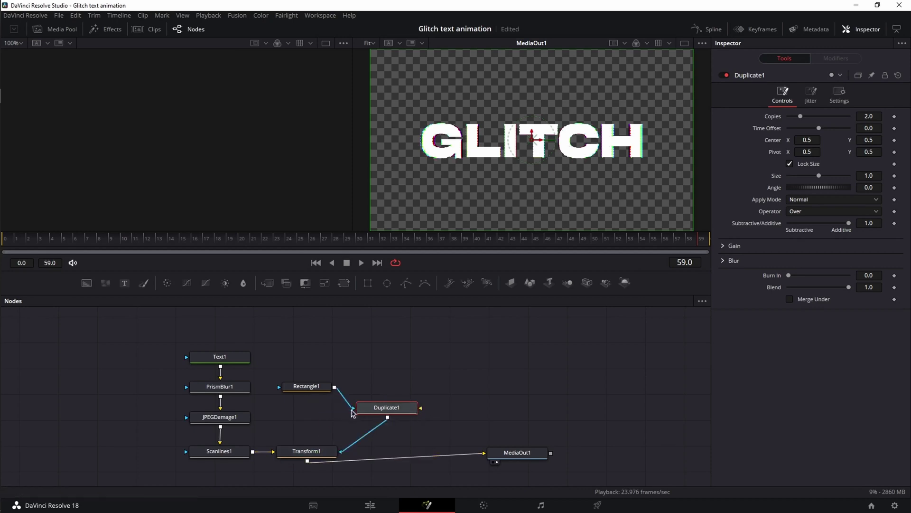
{"action": "left_click_drag", "start_coordinate": [386, 408], "coordinate": [319, 426]}
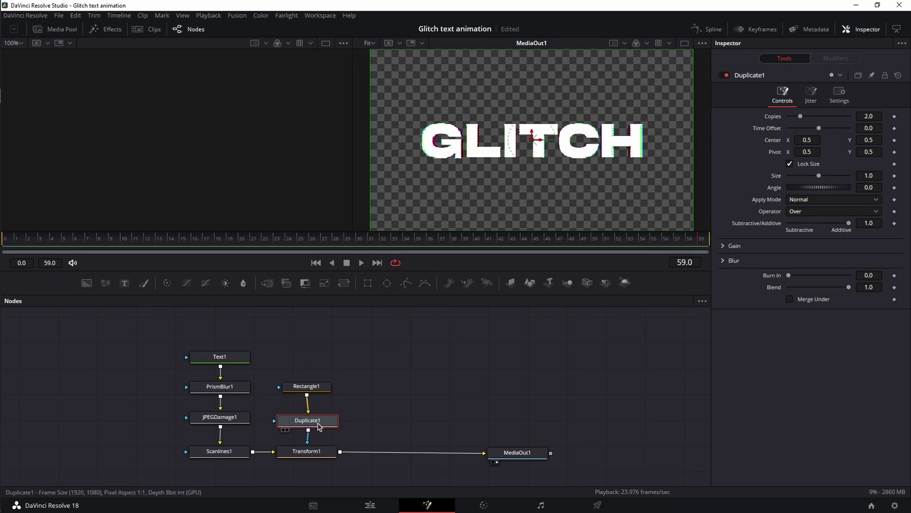
- Narrow the Rectangle1 mask to a width of about 0.024 and move it over the outer edge of the G, at about X 0.159
{"action": "left_click", "coordinate": [307, 386]}
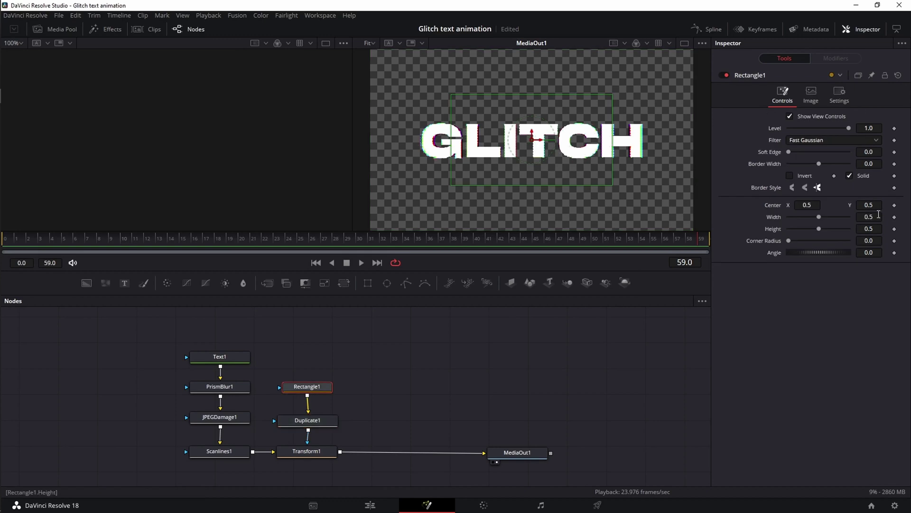
{"action": "left_click_drag", "start_coordinate": [819, 217], "coordinate": [790, 222]}
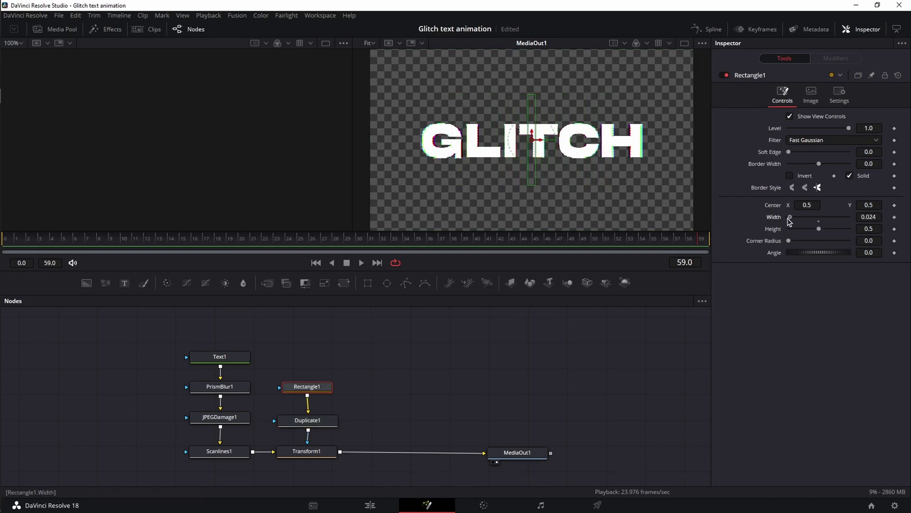
{"action": "left_click_drag", "start_coordinate": [536, 140], "coordinate": [431, 144]}
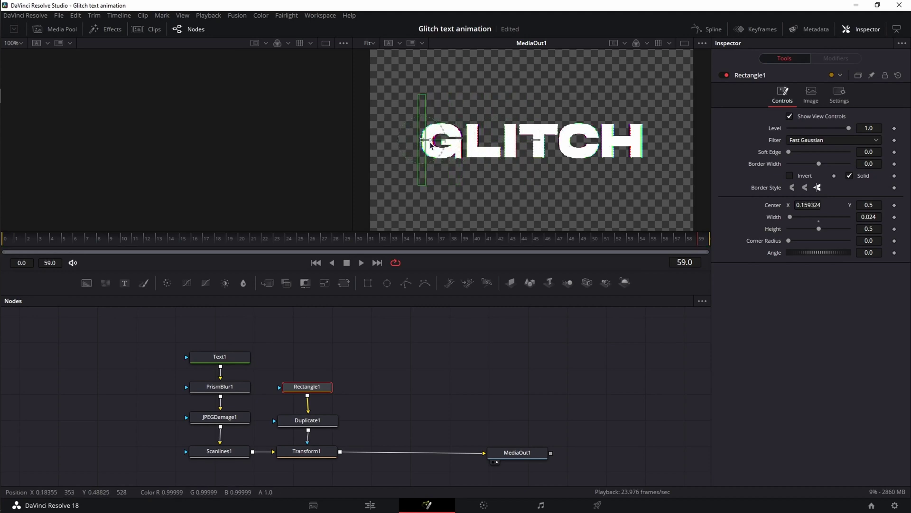
- Shift the masked text slice upward by setting Transform1's center Y to about 0.534
{"action": "left_click", "coordinate": [307, 451]}
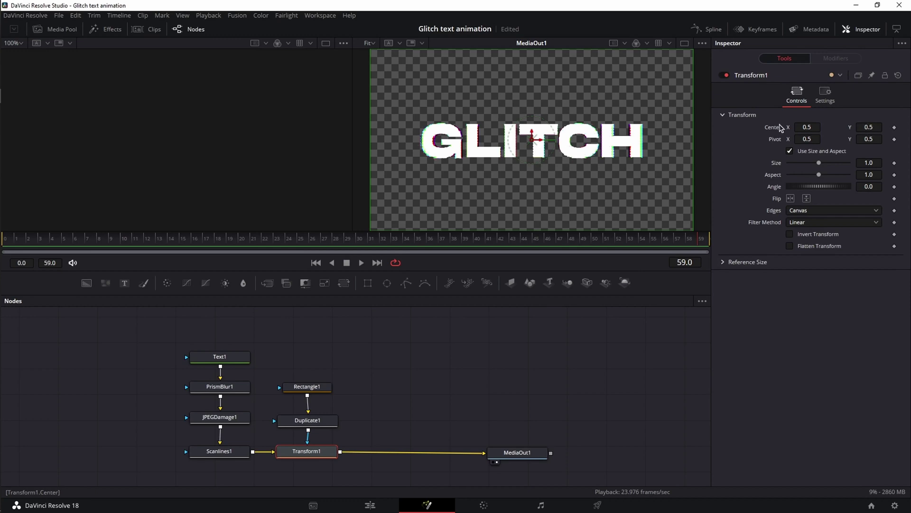
{"action": "left_click_drag", "start_coordinate": [868, 127], "coordinate": [873, 127]}
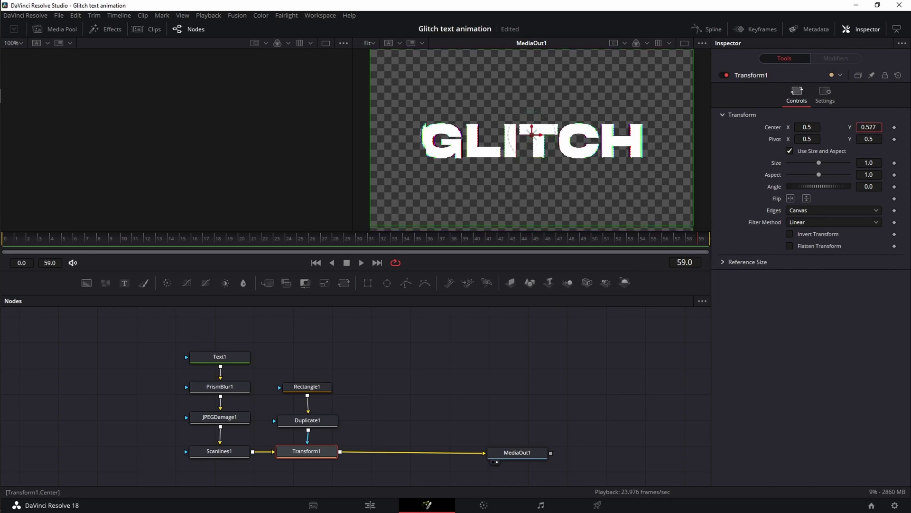
{"action": "left_click_drag", "start_coordinate": [873, 127], "coordinate": [878, 128]}
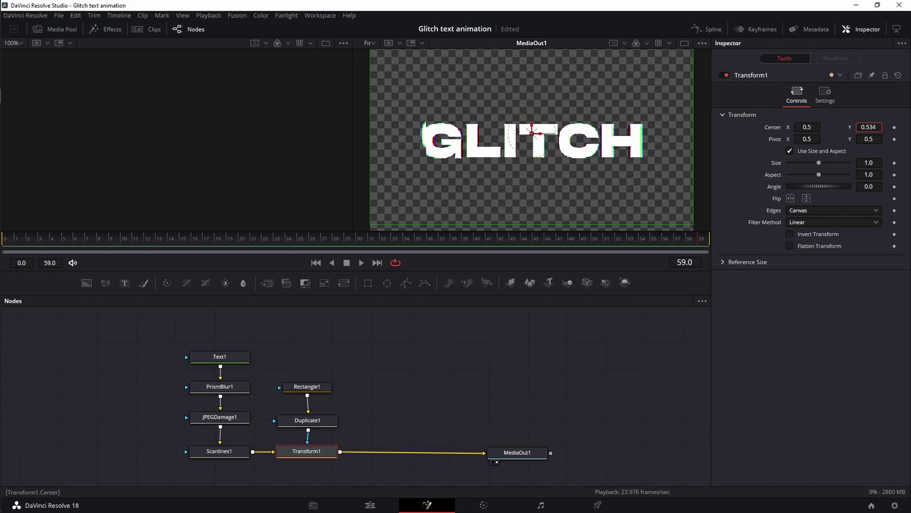
- Set Duplicate1 to 6 copies and spread the displaced slices across the text with a center X of about 0.626
{"action": "left_click", "coordinate": [315, 424]}
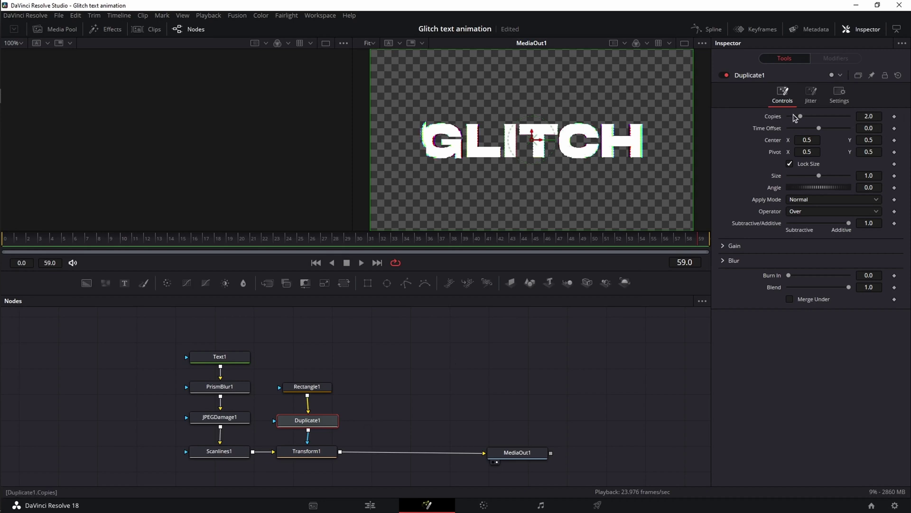
{"action": "left_click", "coordinate": [875, 118]}
{"action": "type", "text": "4"}
{"action": "key", "text": "Tab"}
{"action": "left_click", "coordinate": [805, 140]}
{"action": "type", "text": "0.525"}
{"action": "left_click_drag", "start_coordinate": [541, 138], "coordinate": [601, 139]}
{"action": "left_click_drag", "start_coordinate": [812, 119], "coordinate": [824, 117]}
{"action": "type", "text": "6"}
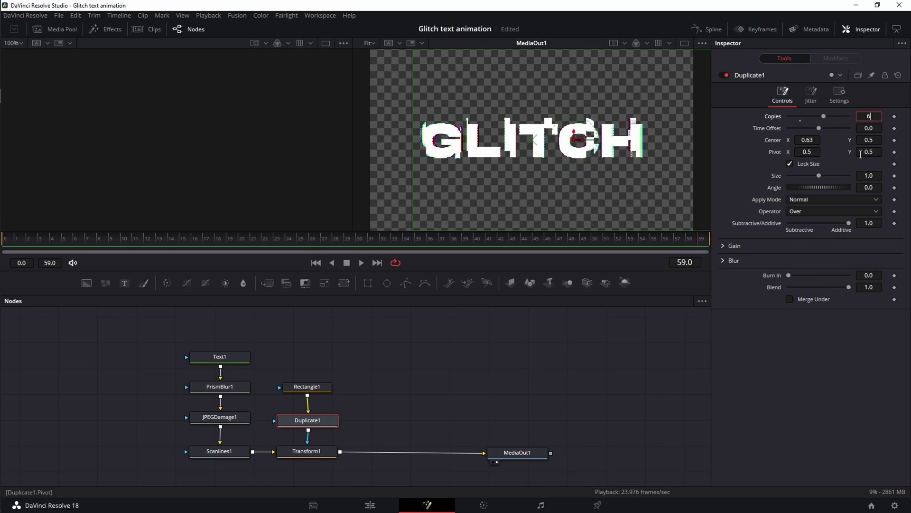
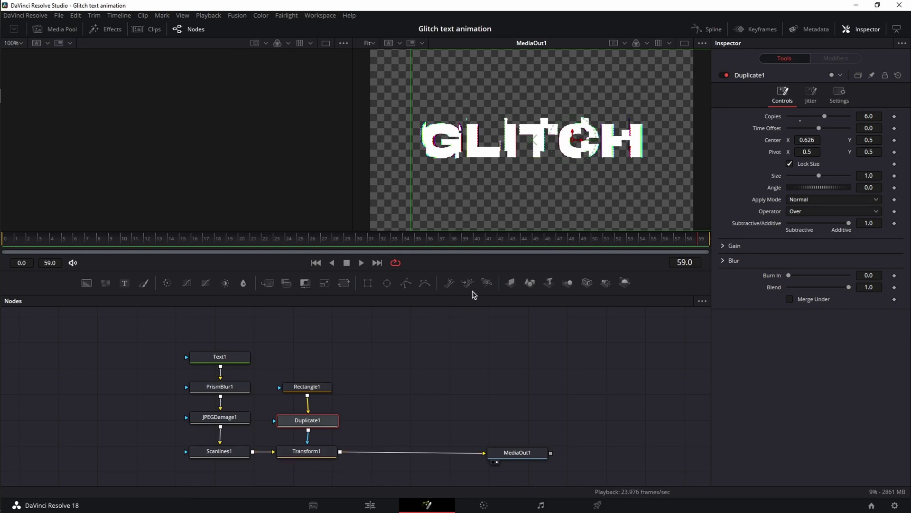
- Add Transform2 after Transform1 and feed its mask from a new Rectangle2 through a Duplicate2 node
{"action": "left_click", "coordinate": [306, 450]}
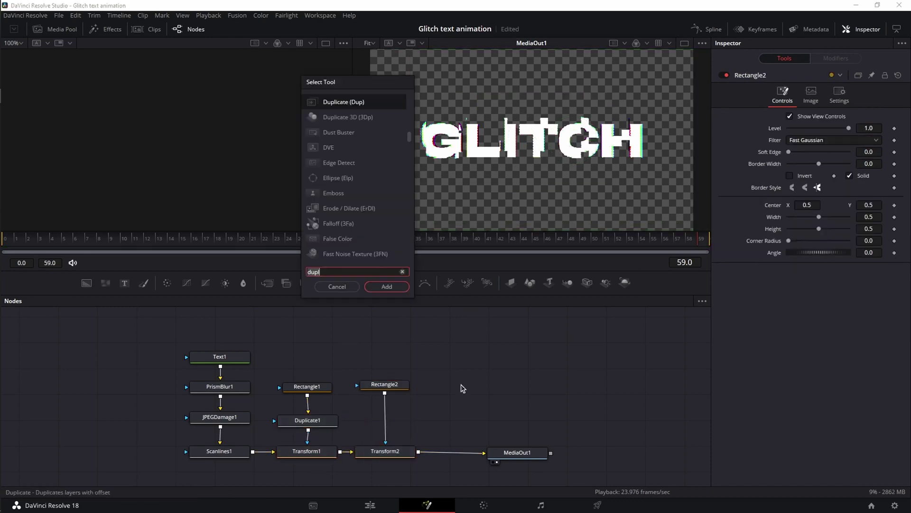
{"action": "key", "text": "Return"}
- Shape Rectangle2 into a band about 0.78 wide and 0.039 high near the letter tops, and shift Transform2's center X to about 0.519
{"action": "left_click", "coordinate": [384, 384]}
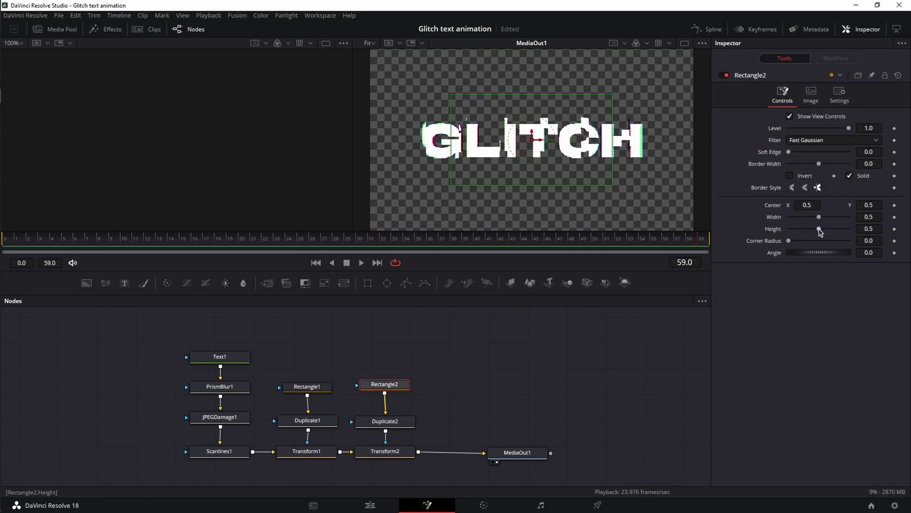
{"action": "left_click_drag", "start_coordinate": [819, 228], "coordinate": [836, 216]}
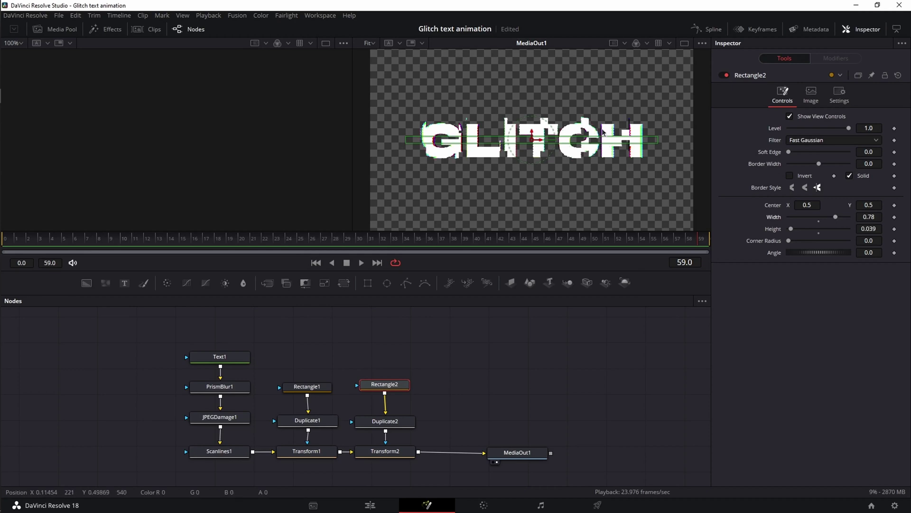
{"action": "left_click_drag", "start_coordinate": [532, 134], "coordinate": [532, 118]}
{"action": "left_click", "coordinate": [385, 451]}
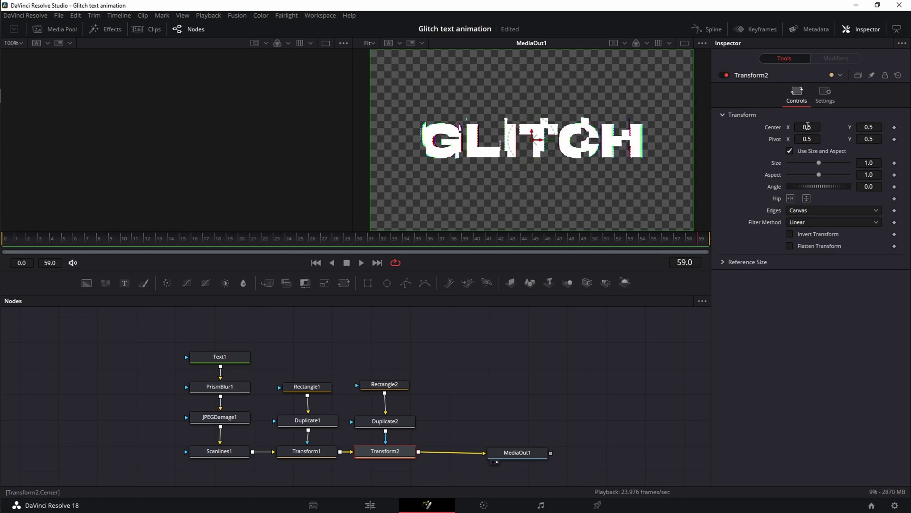
- Set Duplicate2 to 4 copies and space the horizontal bands down the text with a center Y of 0.45
{"action": "left_click", "coordinate": [394, 421]}
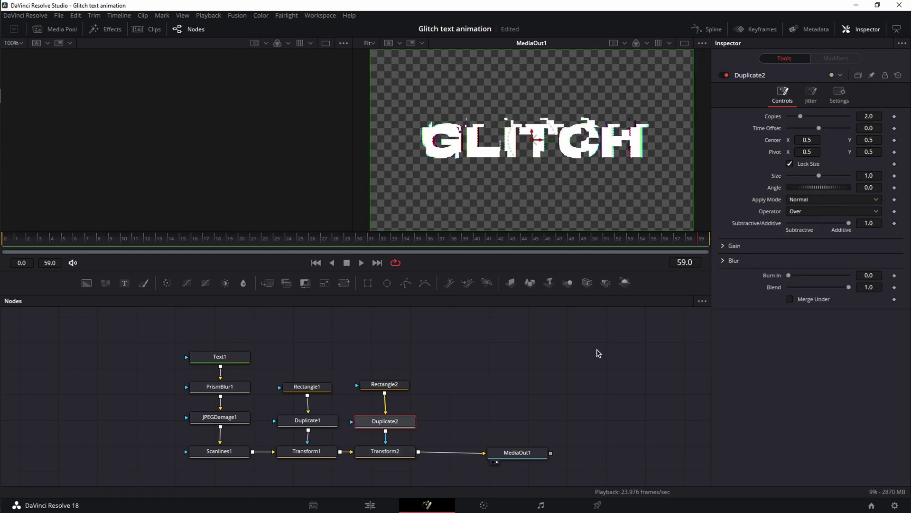
{"action": "left_click", "coordinate": [869, 115]}
{"action": "type", "text": "4"}
{"action": "key", "text": "Tab"}
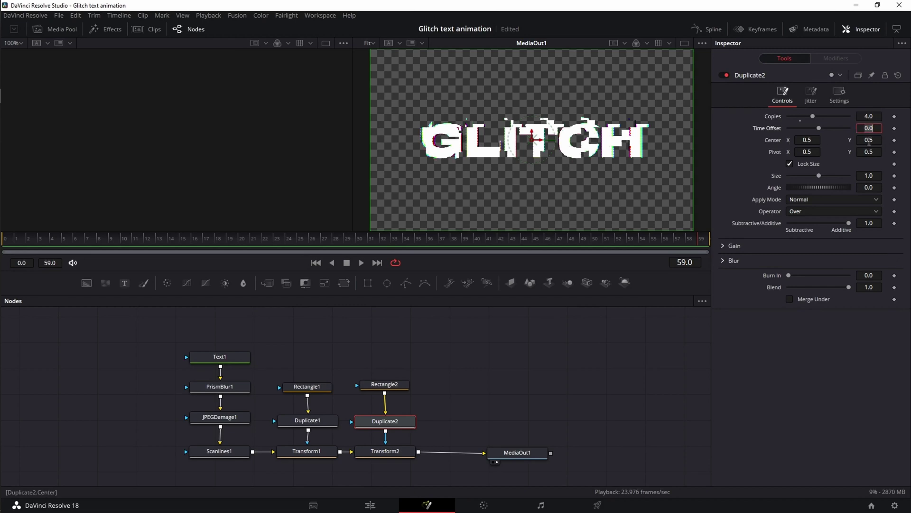
{"action": "left_click", "coordinate": [869, 140]}
{"action": "type", "text": "0.489"}
{"action": "key", "text": "Return"}
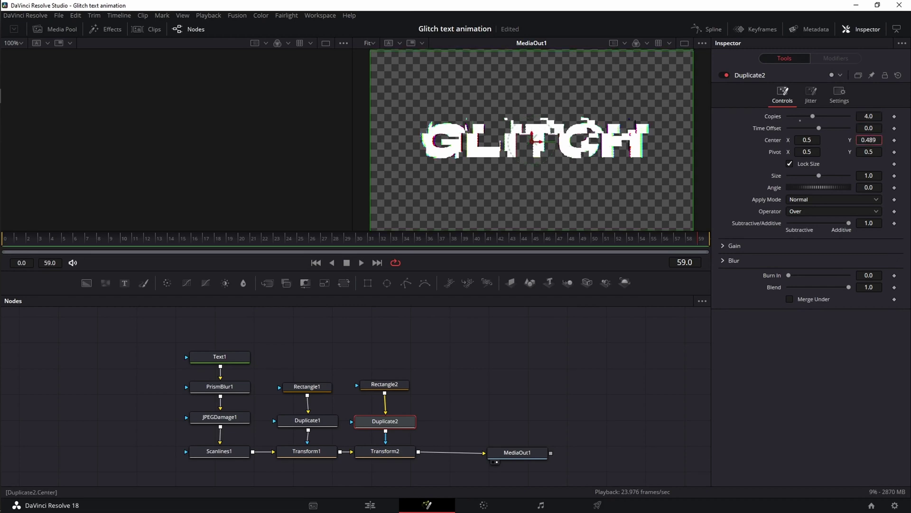
{"action": "type", "text": "0.45"}
{"action": "key", "text": "Return"}
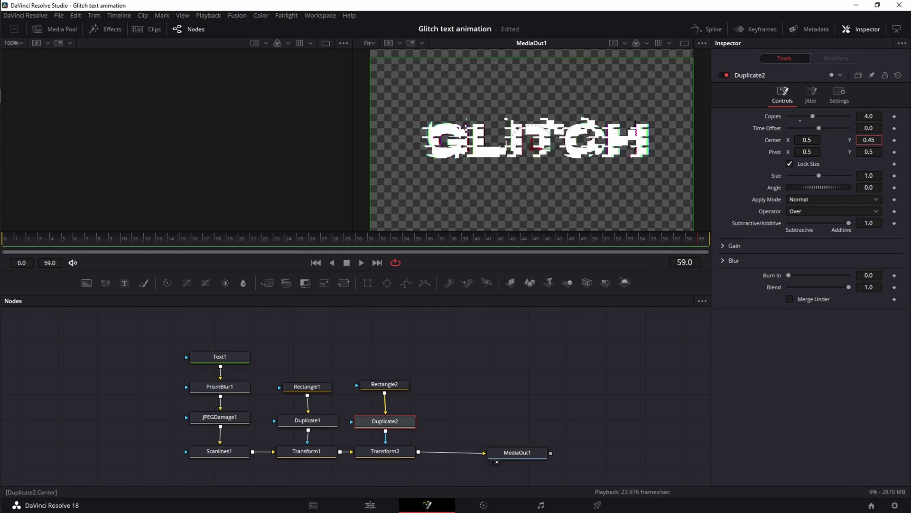
- Move the text, effect, mask and transform nodes up to free space beneath them in the node graph
{"action": "left_click", "coordinate": [169, 338]}
{"action": "left_click_drag", "start_coordinate": [167, 335], "coordinate": [445, 469]}
{"action": "left_click_drag", "start_coordinate": [384, 454], "coordinate": [389, 438]}
- Add a Background node below Transform1, connect it to MediaOut1 and merge Transform2's output over it
{"action": "left_click", "coordinate": [124, 318]}
{"action": "left_click_drag", "start_coordinate": [85, 288], "coordinate": [310, 461]}
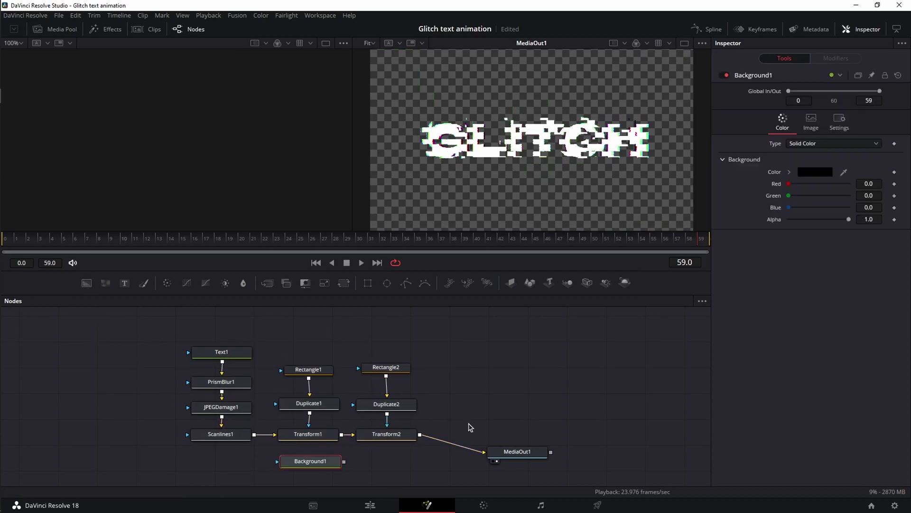
{"action": "left_click_drag", "start_coordinate": [487, 457], "coordinate": [519, 458]}
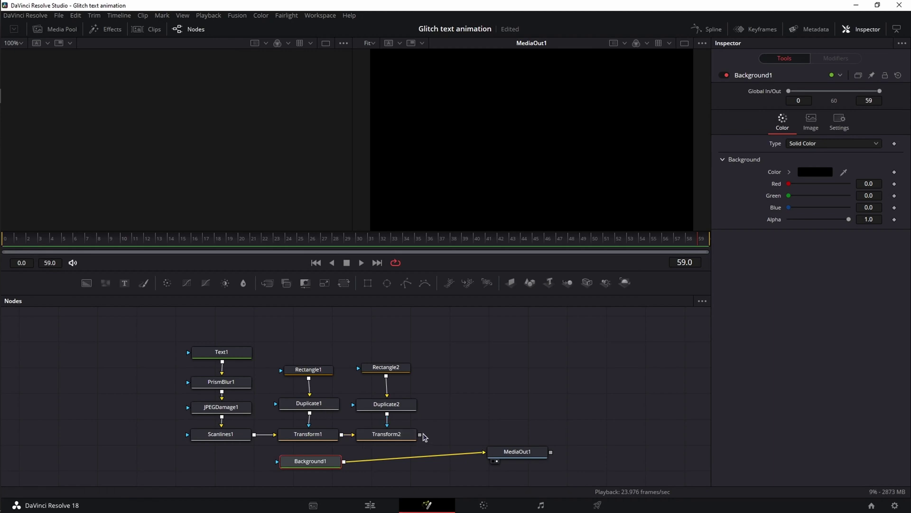
{"action": "left_click_drag", "start_coordinate": [420, 435], "coordinate": [345, 464]}
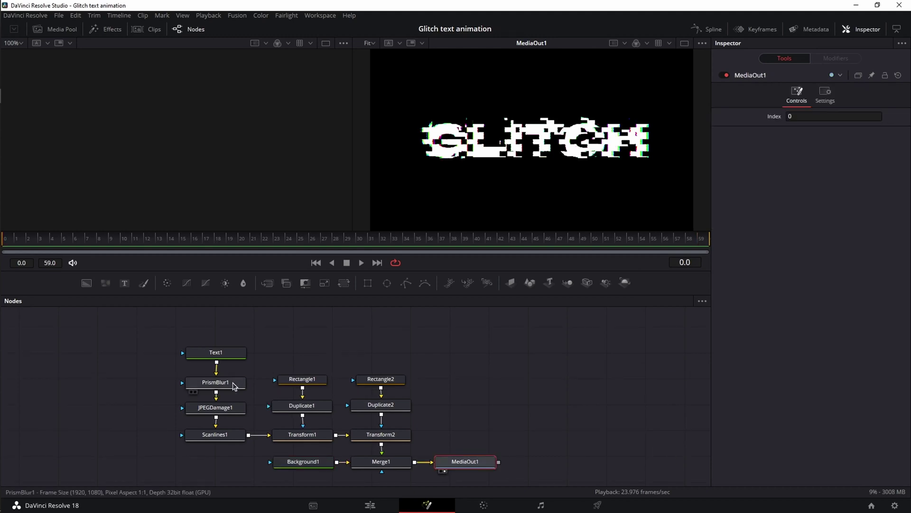
- Keyframe PrismBlur1's Aberration Distance and Aberration Strength at frame 0, and set both to 0 at frame 15
{"action": "left_click", "coordinate": [234, 386]}
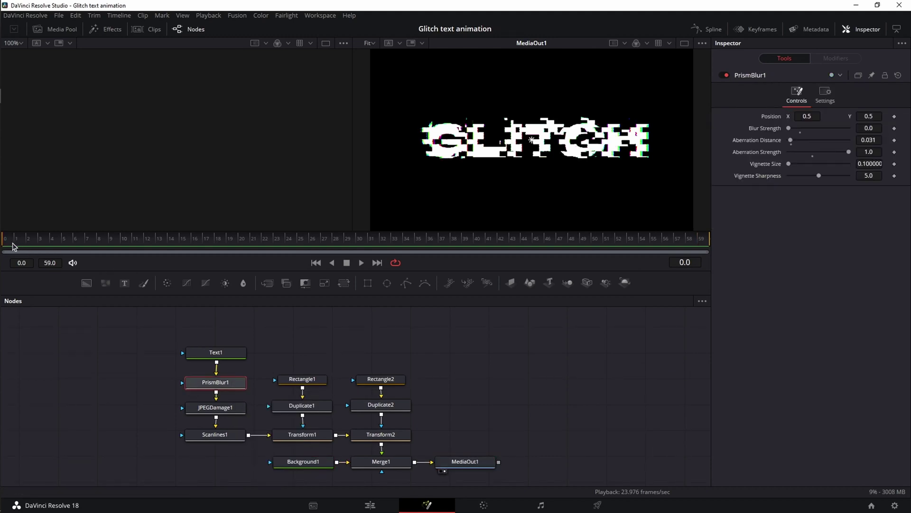
{"action": "left_click", "coordinate": [894, 140]}
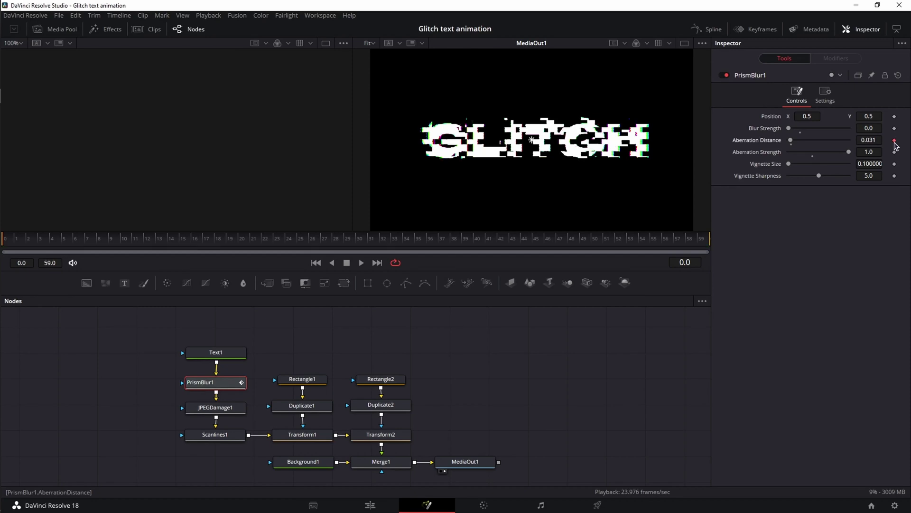
{"action": "left_click", "coordinate": [894, 152]}
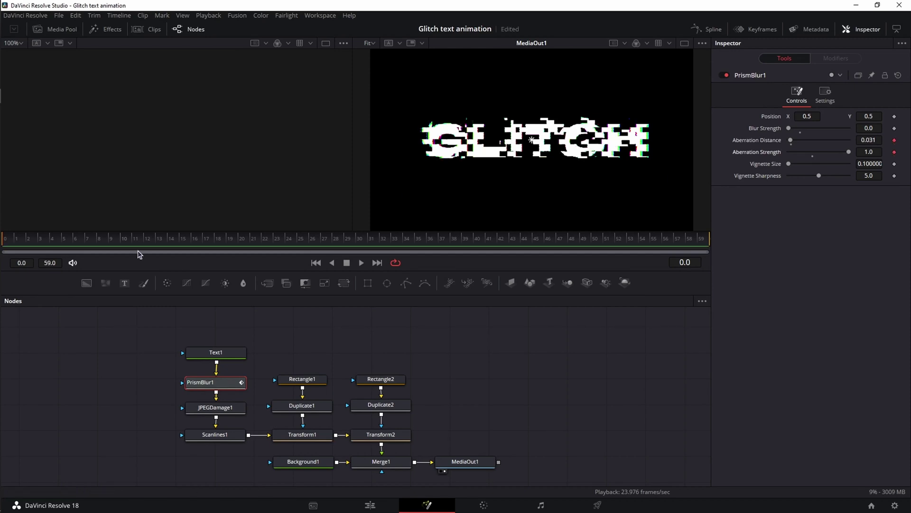
{"action": "left_click", "coordinate": [179, 241]}
{"action": "left_click_drag", "start_coordinate": [792, 142], "coordinate": [726, 158]}
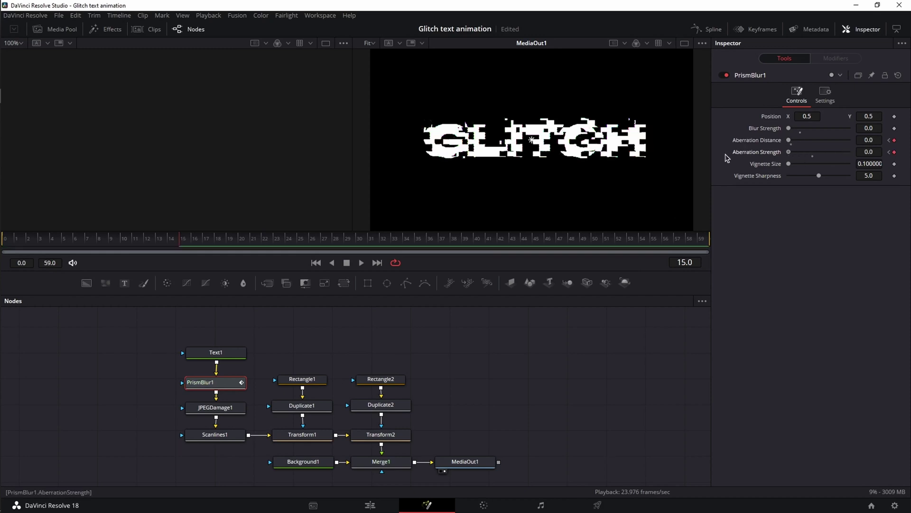
- Add keyframes at frame 0 for JPEGDamage1's Quality, Resolution and Frequency Scale
{"action": "left_click", "coordinate": [216, 408]}
{"action": "left_click_drag", "start_coordinate": [180, 246], "coordinate": [6, 249]}
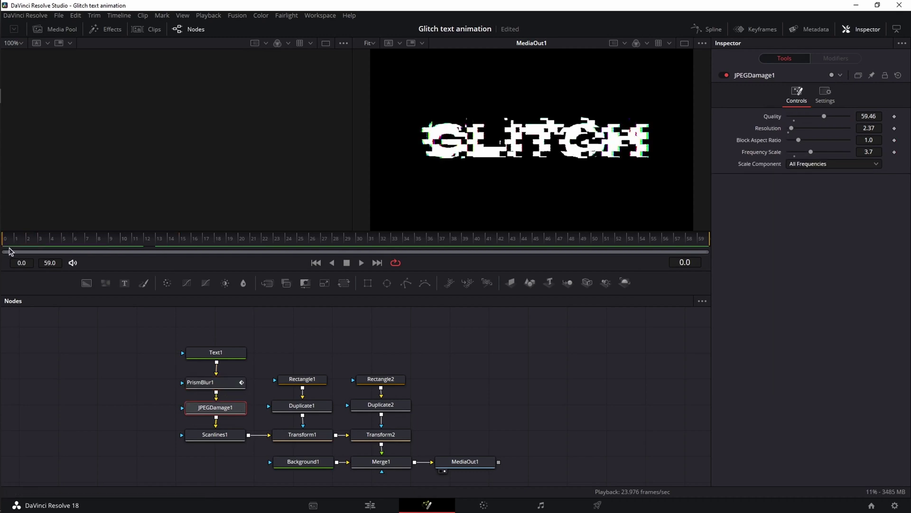
{"action": "left_click", "coordinate": [894, 117]}
{"action": "left_click", "coordinate": [894, 128]}
{"action": "left_click", "coordinate": [895, 152]}
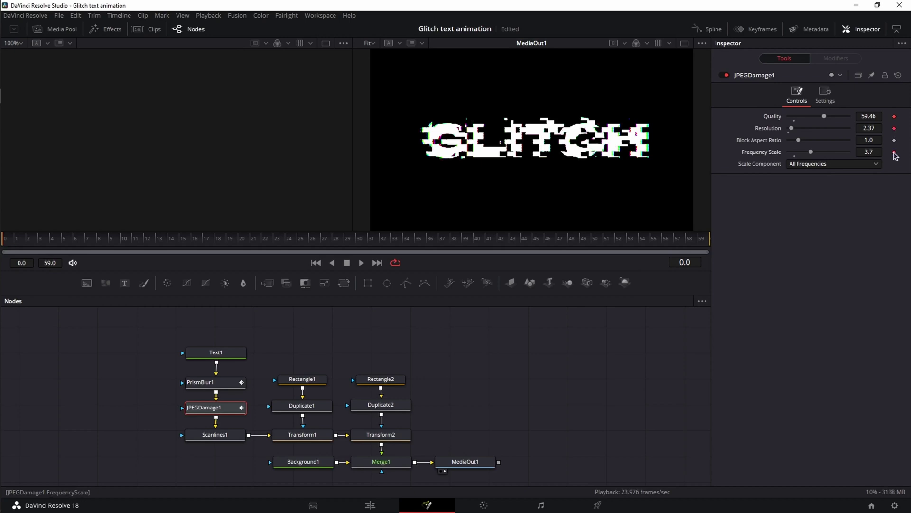
- At frame 13, set JPEGDamage1's Quality to 100 and Resolution to 1.0
{"action": "left_click", "coordinate": [159, 243]}
{"action": "left_click_drag", "start_coordinate": [824, 117], "coordinate": [850, 117]}
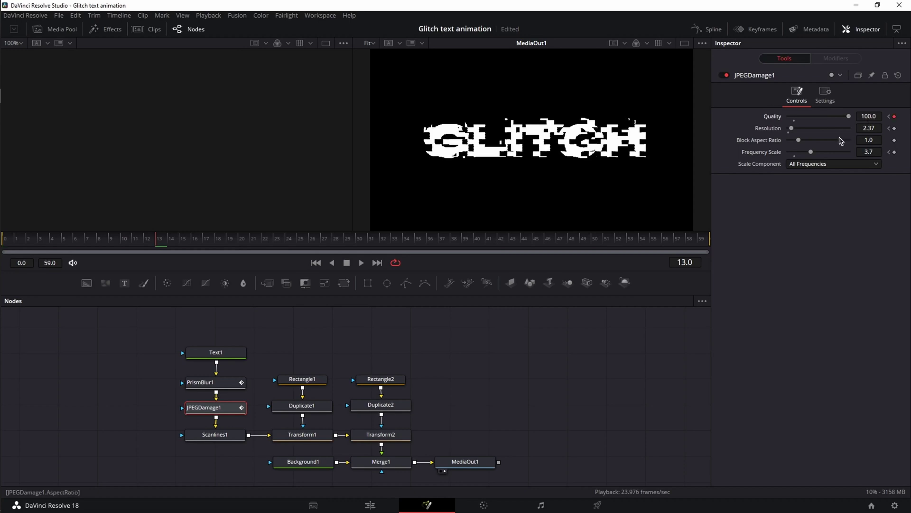
{"action": "left_click_drag", "start_coordinate": [791, 128], "coordinate": [741, 133]}
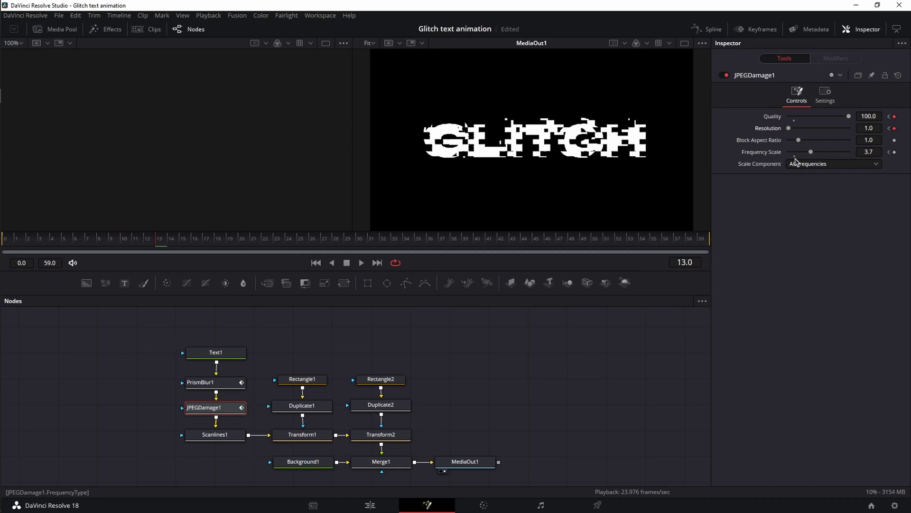
- Add keyframes at frame 0 for Scanlines1's Line Frequency, Line Sharpness and Line Width
{"action": "left_click", "coordinate": [214, 435]}
{"action": "left_click_drag", "start_coordinate": [146, 245], "coordinate": [5, 245]}
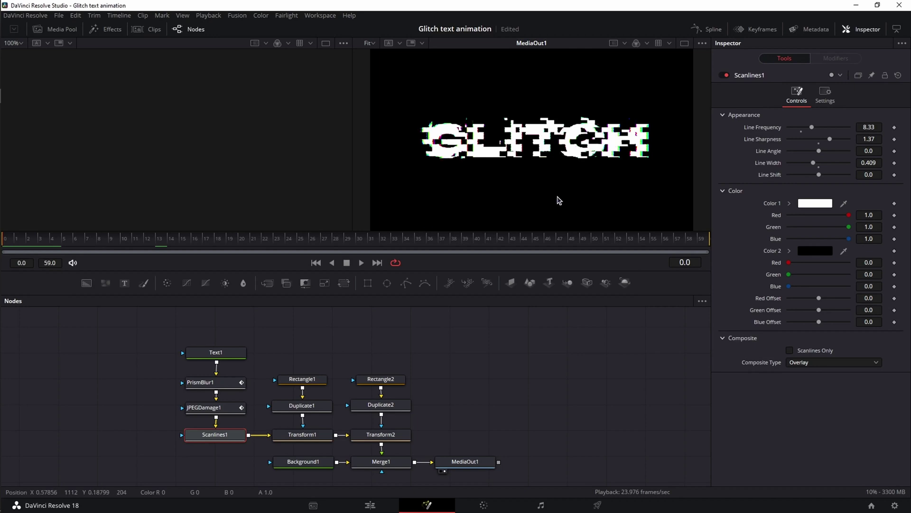
{"action": "left_click", "coordinate": [895, 128]}
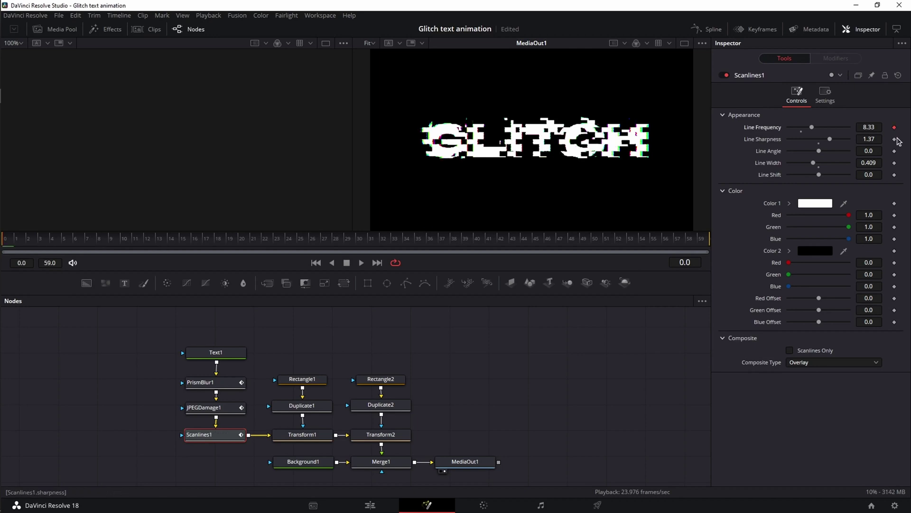
{"action": "left_click", "coordinate": [895, 140]}
{"action": "left_click", "coordinate": [894, 163]}
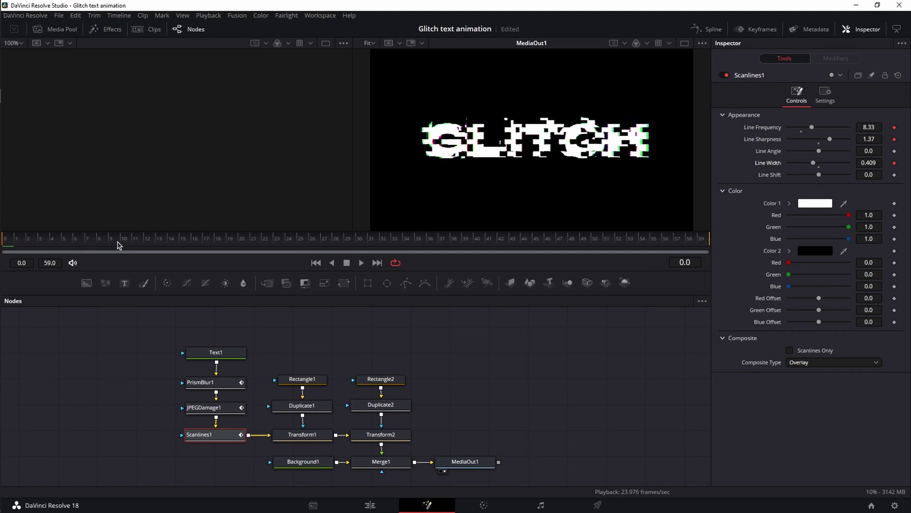
- At frame 13, set Scanlines1's Line Frequency to 1.0, Line Sharpness to 1.0 and Line Width to 0.5
{"action": "left_click_drag", "start_coordinate": [148, 246], "coordinate": [159, 245]}
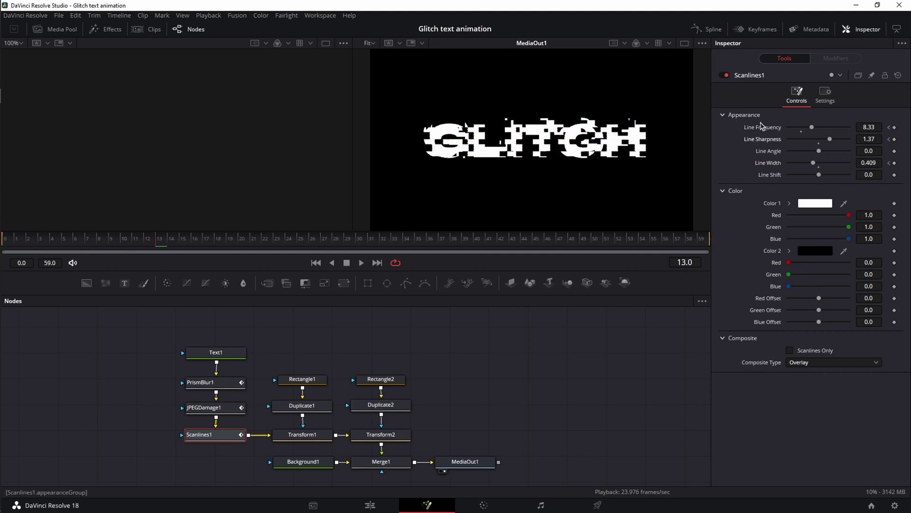
{"action": "left_click_drag", "start_coordinate": [811, 127], "coordinate": [763, 130]}
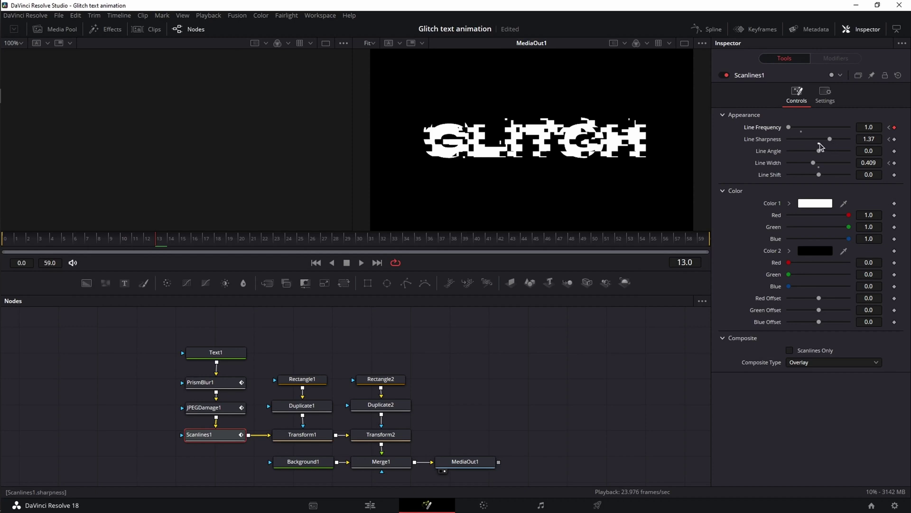
{"action": "left_click", "coordinate": [820, 140]}
{"action": "left_click", "coordinate": [819, 164]}
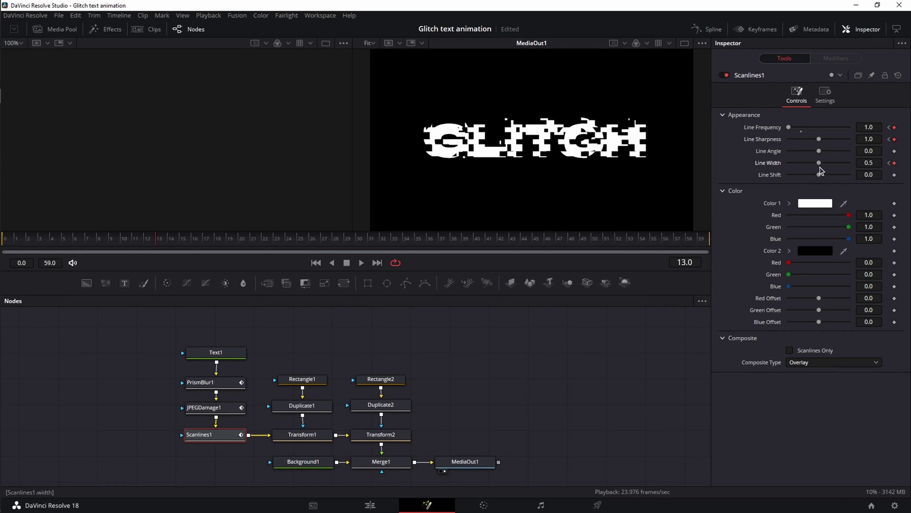
- Keyframe Transform1's center at frame 0, and set its center Y to 0.5 at frame 9
{"action": "left_click", "coordinate": [314, 441]}
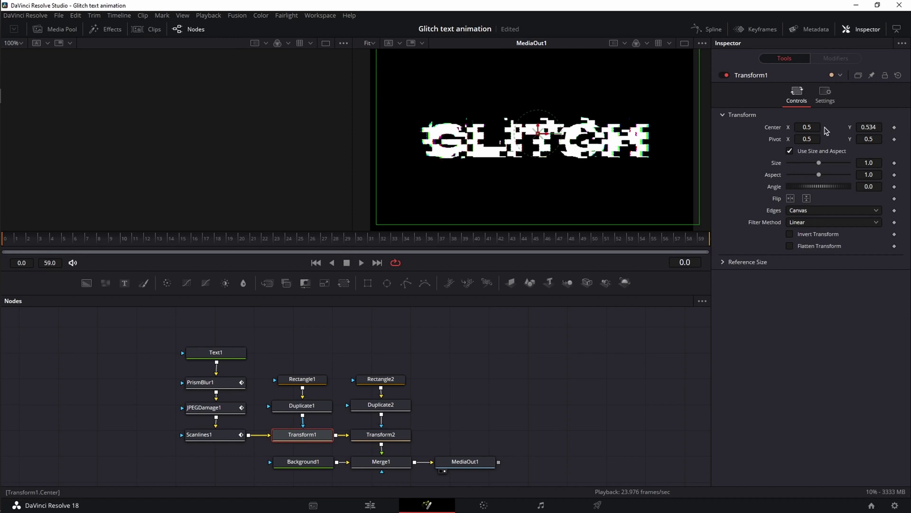
{"action": "left_click", "coordinate": [894, 127]}
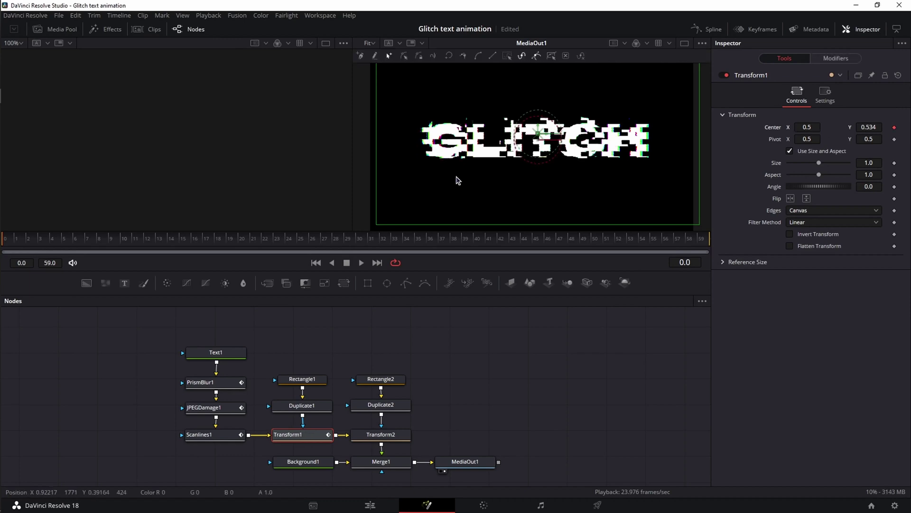
{"action": "left_click", "coordinate": [110, 244]}
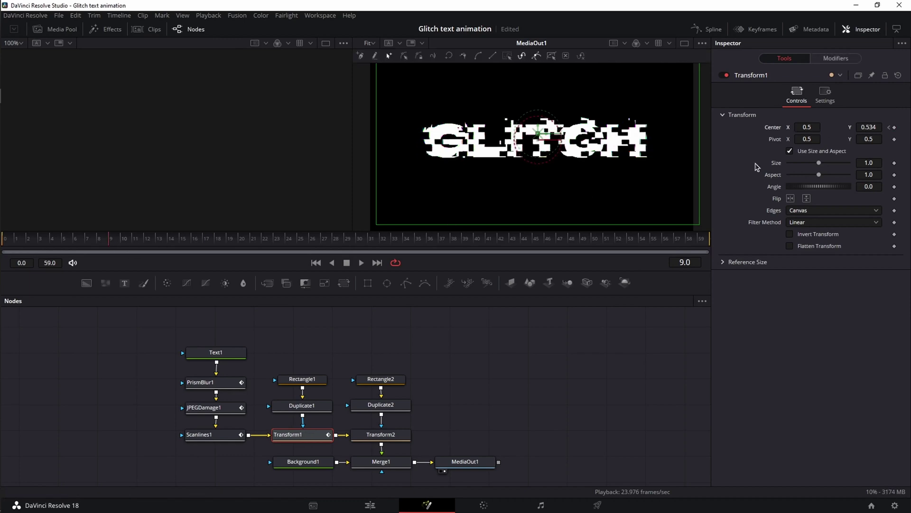
{"action": "key", "text": "BackSpace"}
{"action": "key", "text": "BackSpace"}
{"action": "key", "text": "BackSpace"}
{"action": "key", "text": "BackSpace"}
{"action": "key", "text": "BackSpace"}
{"action": "type", "text": ".5"}
{"action": "key", "text": "Return"}
- Keyframe Transform2's center at frame 0, set its center X to 0.5 at frame 9, and play back the animation
{"action": "left_click", "coordinate": [381, 434]}
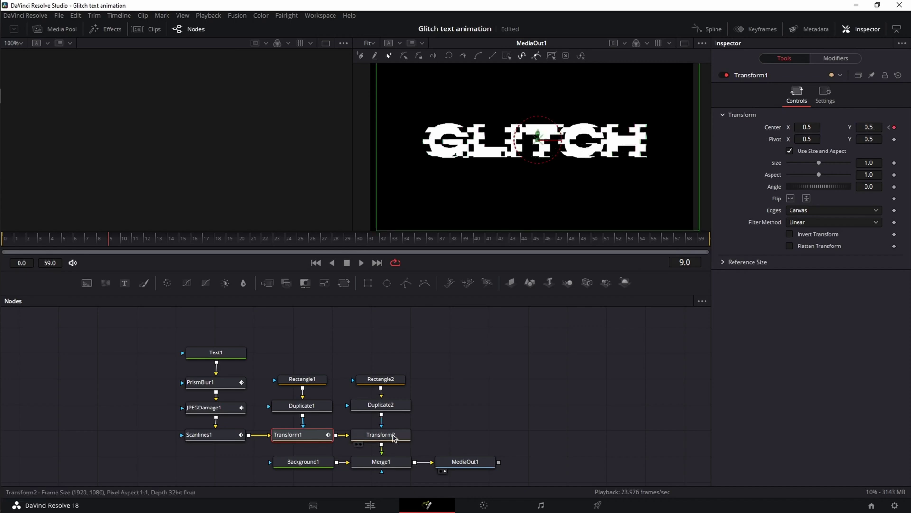
{"action": "left_click_drag", "start_coordinate": [110, 244], "coordinate": [4, 245]}
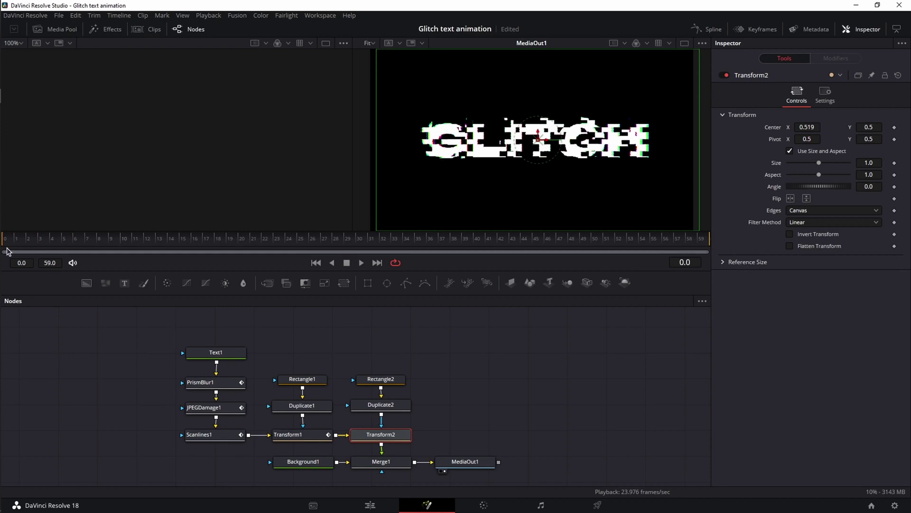
{"action": "left_click", "coordinate": [894, 128]}
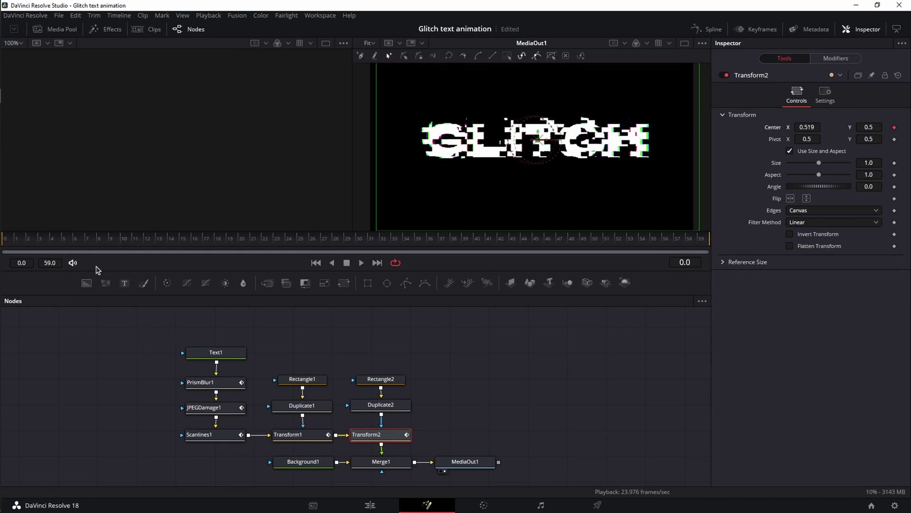
{"action": "left_click", "coordinate": [110, 244]}
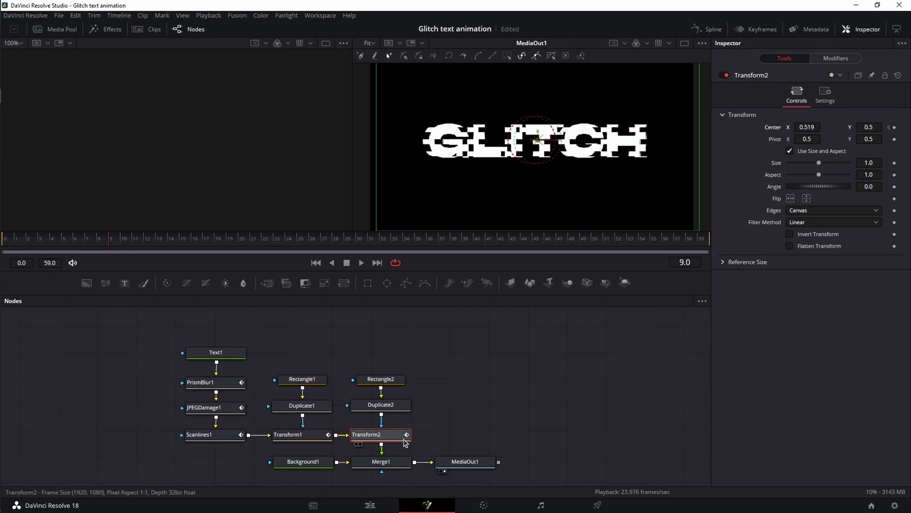
{"action": "key", "text": "BackSpace"}
{"action": "key", "text": "BackSpace"}
{"action": "key", "text": "Tab"}
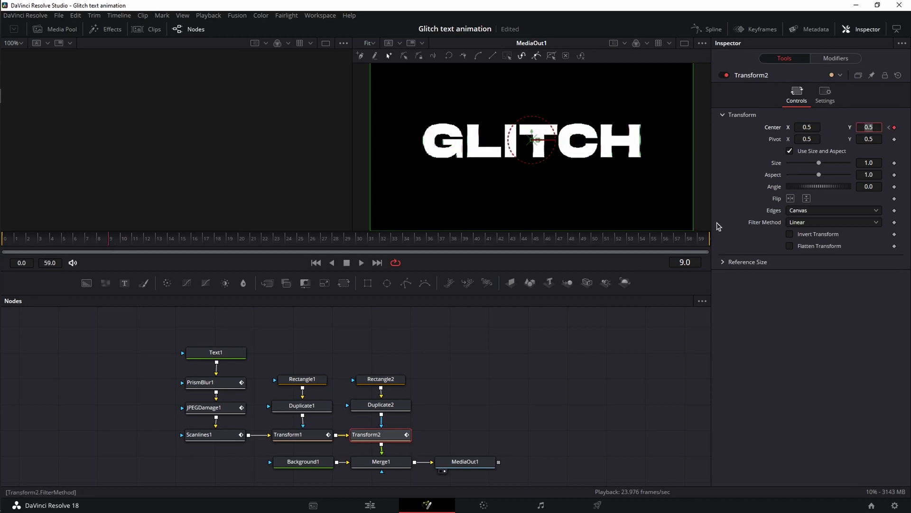
{"action": "left_click", "coordinate": [317, 264]}
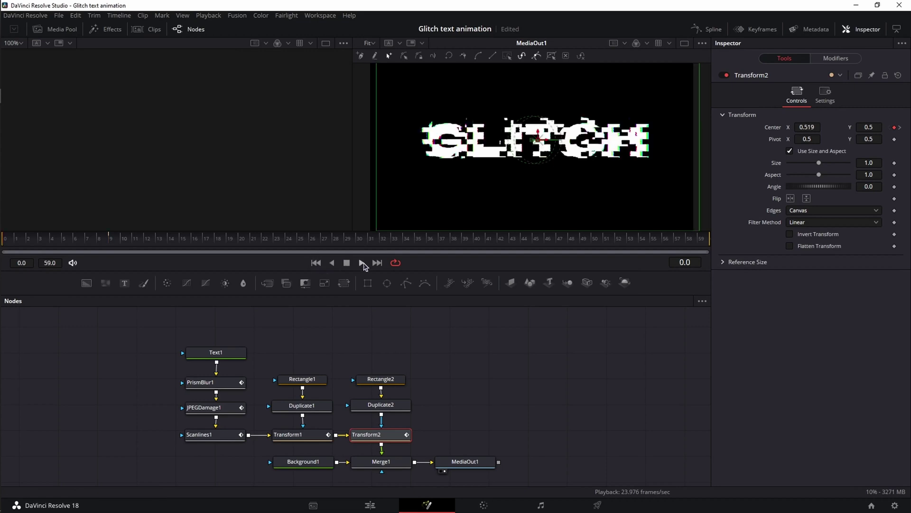
{"action": "left_click", "coordinate": [362, 263]}
{"action": "left_click", "coordinate": [316, 263]}
- Give Transform1 separate X and Y sizes, keyframing both at 0.7 on frame 0 and 1.0 on frame 7
{"action": "left_click", "coordinate": [295, 434]}
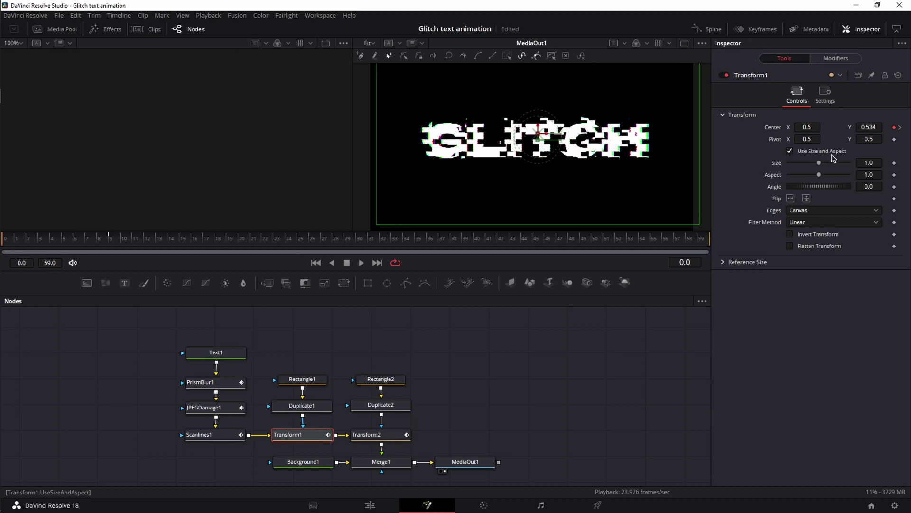
{"action": "left_click", "coordinate": [790, 151]}
{"action": "left_click_drag", "start_coordinate": [819, 164], "coordinate": [810, 174]}
{"action": "left_click", "coordinate": [894, 163]}
{"action": "left_click", "coordinate": [894, 175]}
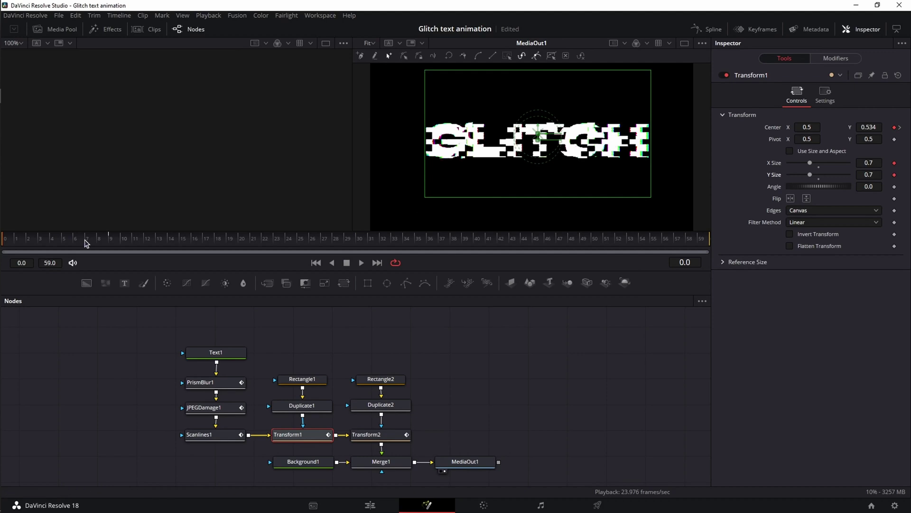
{"action": "left_click", "coordinate": [87, 242]}
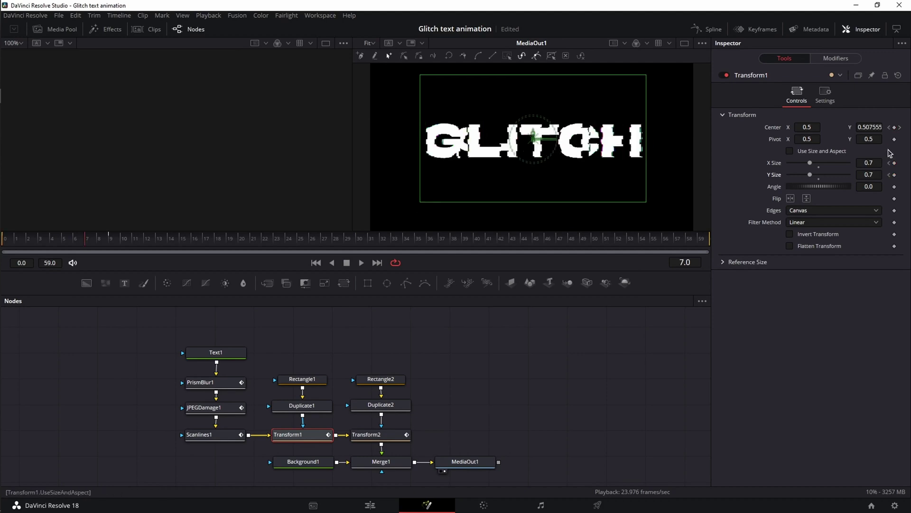
{"action": "double_click", "coordinate": [819, 163]}
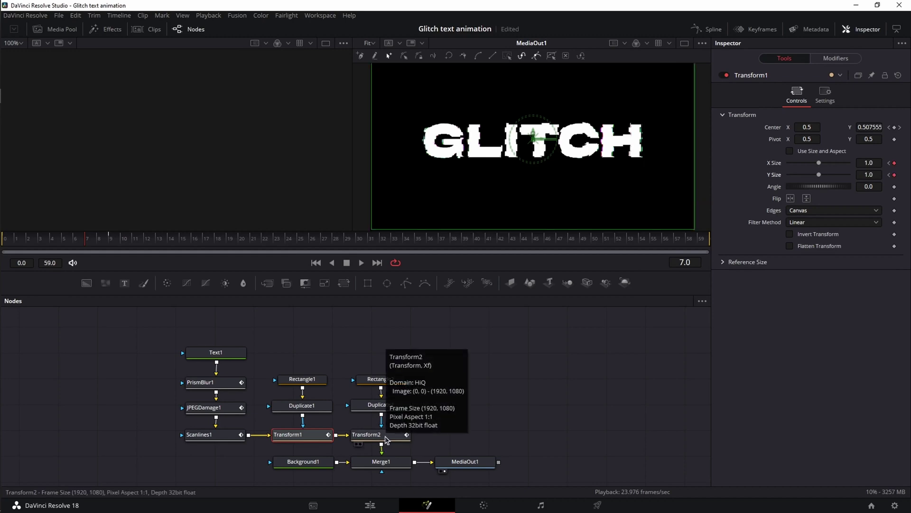
- Give Transform2 separate X and Y sizes, keyframed at frame 0 with X Size 1.38 and Y Size 0.7
{"action": "left_click", "coordinate": [386, 440]}
{"action": "left_click", "coordinate": [789, 151]}
{"action": "left_click", "coordinate": [790, 151]}
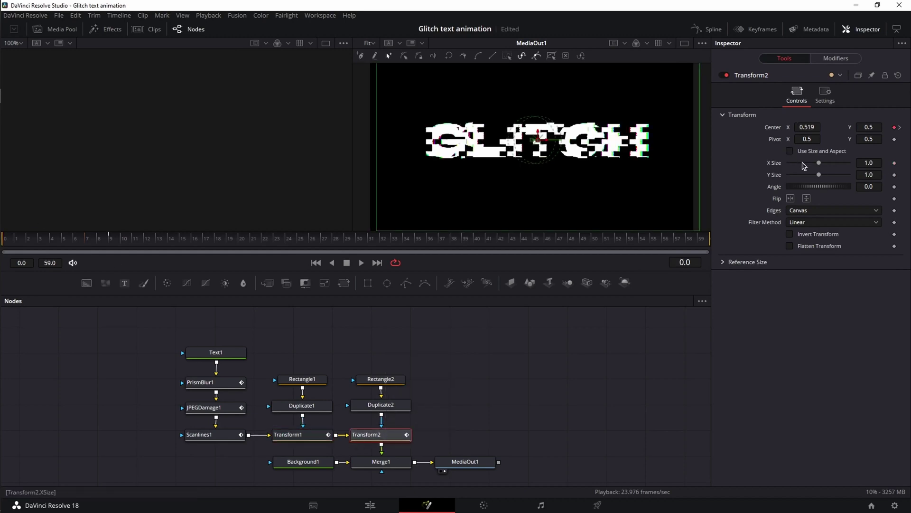
{"action": "left_click_drag", "start_coordinate": [819, 166], "coordinate": [811, 175]}
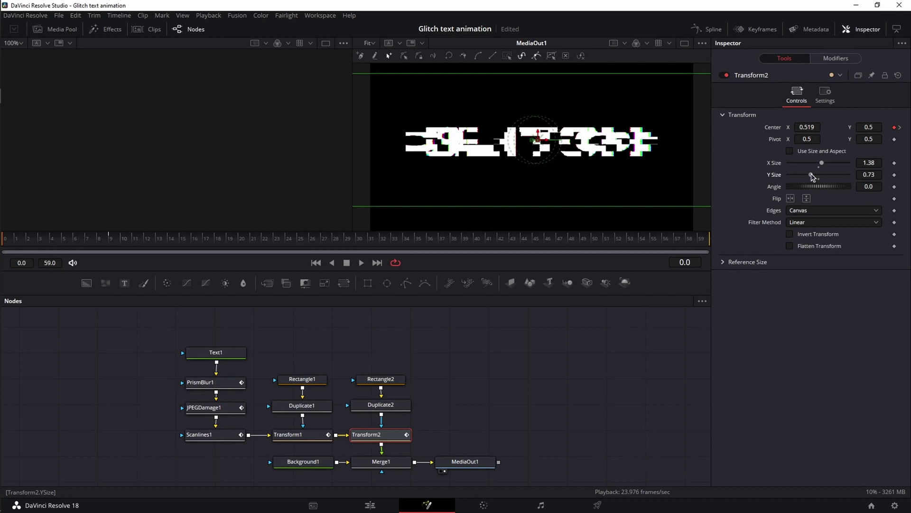
{"action": "left_click", "coordinate": [894, 162]}
{"action": "left_click", "coordinate": [895, 175]}
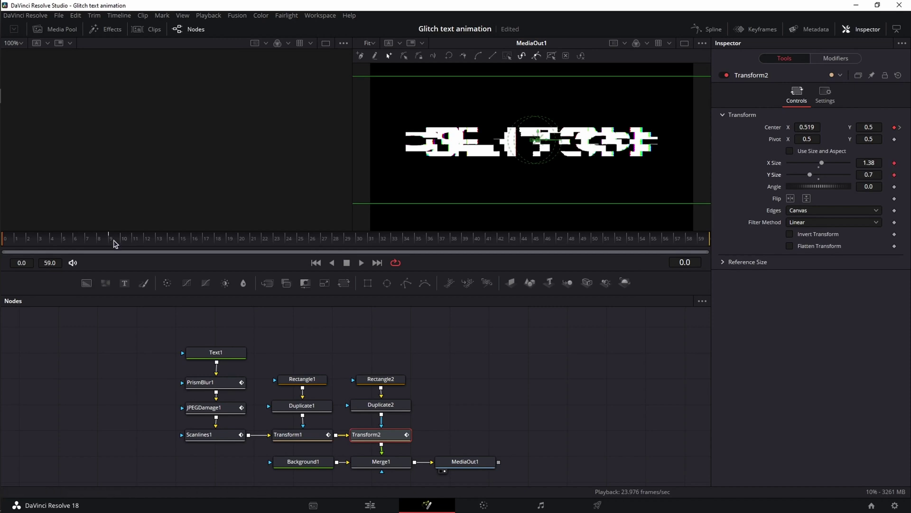
- At frame 8, set Transform2's X Size and Y Size to 1.0, and play the animation from the start
{"action": "left_click", "coordinate": [99, 243]}
{"action": "left_click_drag", "start_coordinate": [810, 175], "coordinate": [820, 173]}
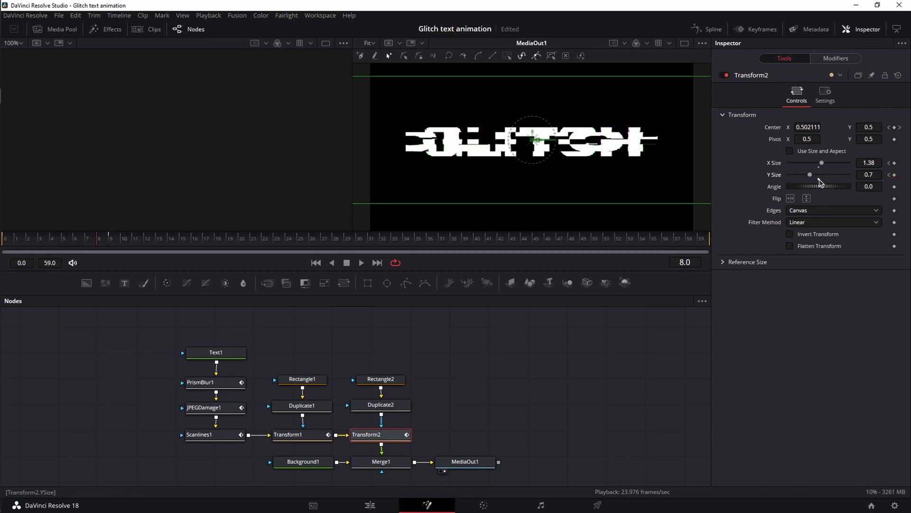
{"action": "left_click", "coordinate": [316, 262]}
{"action": "left_click", "coordinate": [361, 262]}
{"action": "left_click", "coordinate": [361, 263]}
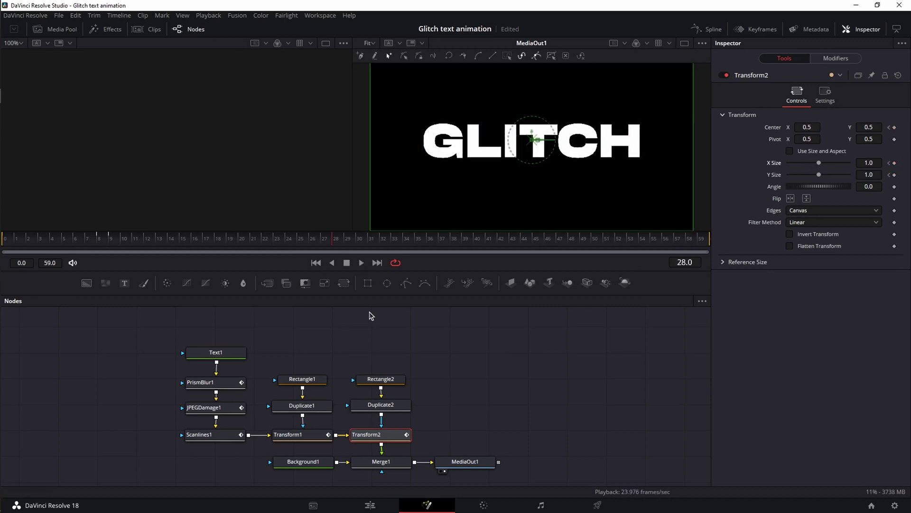
- Add a Follower modifier to the GLITCH text of Text1
{"action": "left_click", "coordinate": [220, 355]}
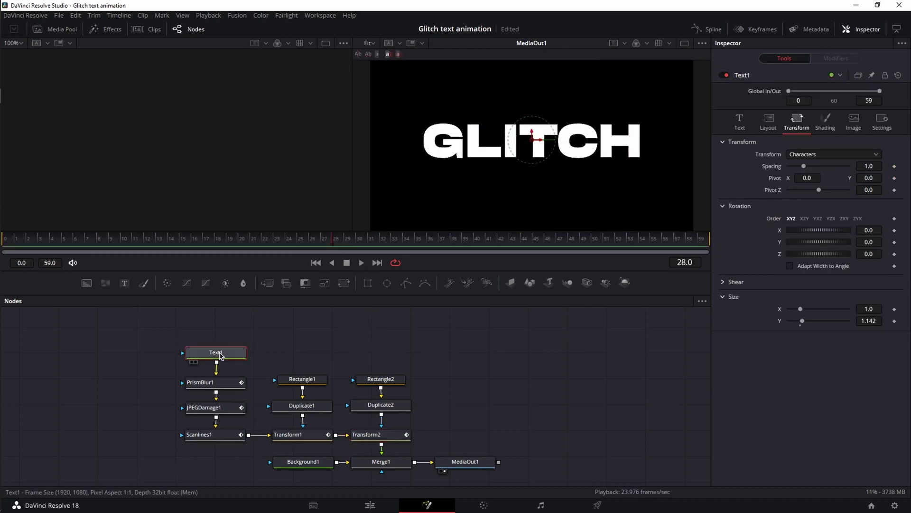
{"action": "left_click", "coordinate": [743, 122]}
{"action": "right_click", "coordinate": [784, 169]}
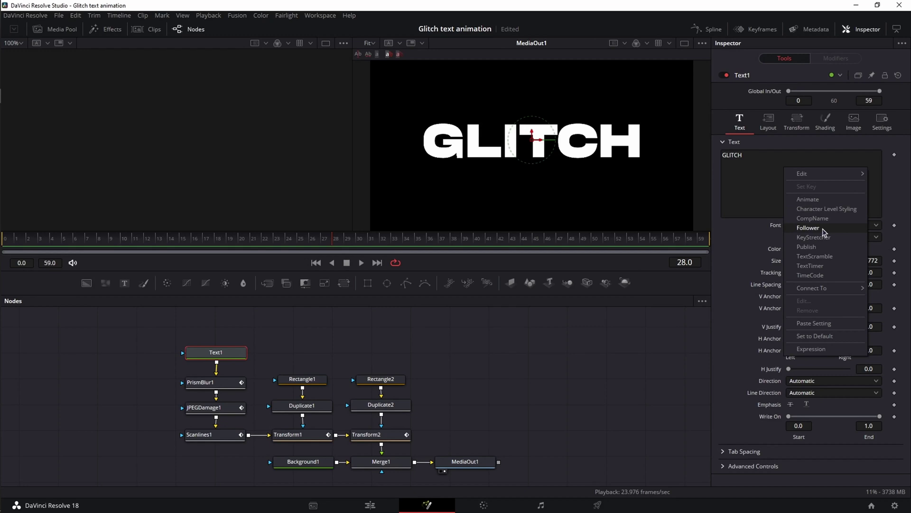
{"action": "left_click", "coordinate": [808, 228]}
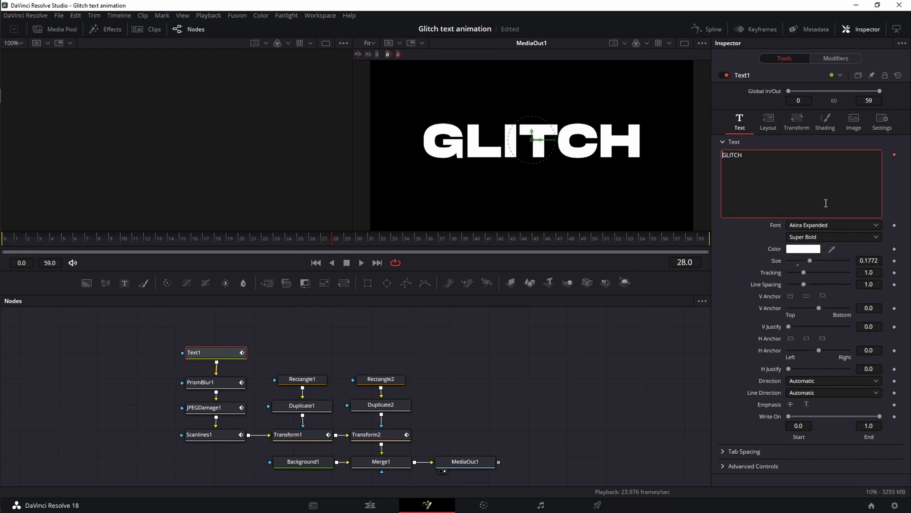
- Set the Follower modifier's Order to Left to Right and its Delay between each character to 0.5
{"action": "left_click", "coordinate": [837, 59]}
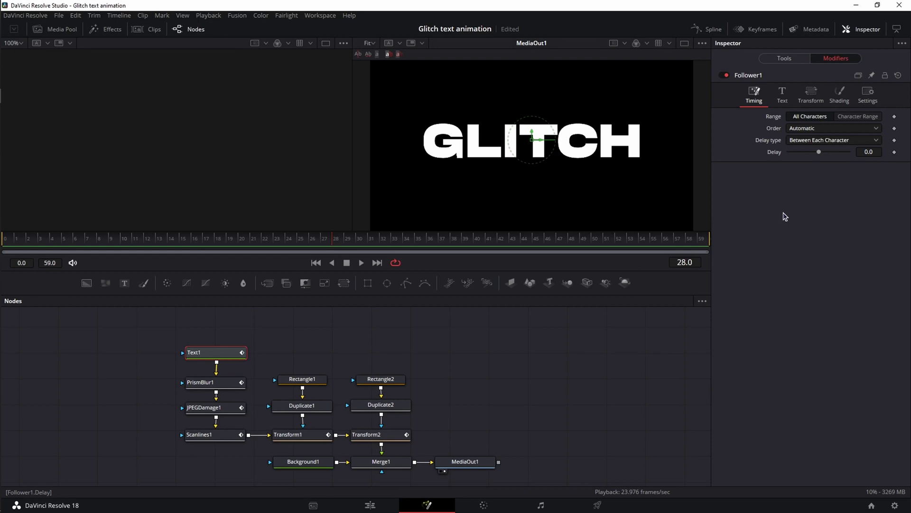
{"action": "left_click", "coordinate": [814, 128]}
{"action": "left_click", "coordinate": [805, 152]}
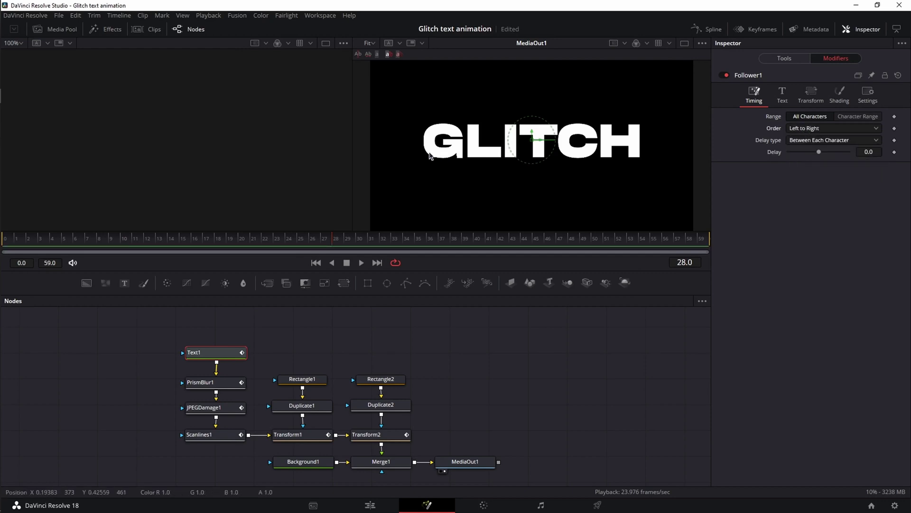
{"action": "left_click", "coordinate": [873, 152]}
{"action": "key", "text": "BackSpace"}
{"action": "type", "text": "5"}
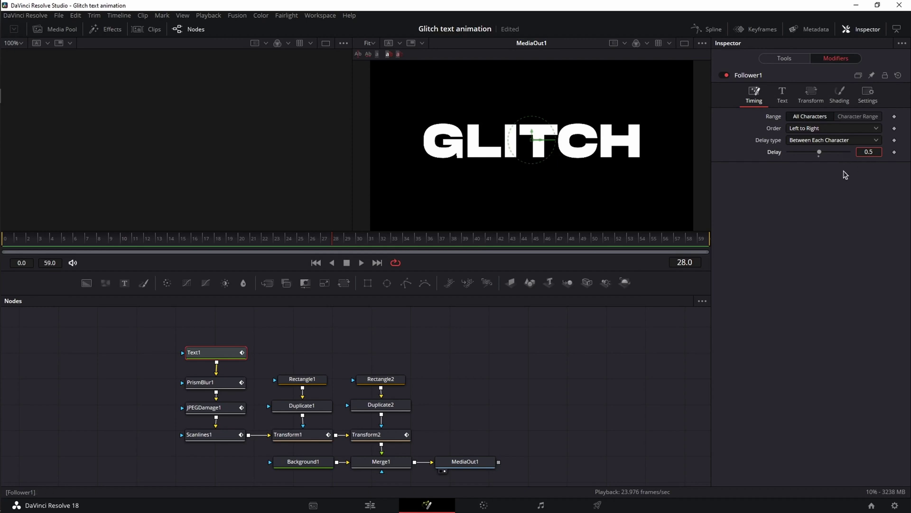
- Keyframe the Follower's character Spacing at 1.0 on frame 15, and set it to 0.409 at frame 0
{"action": "left_click", "coordinate": [819, 106]}
{"action": "left_click", "coordinate": [181, 244]}
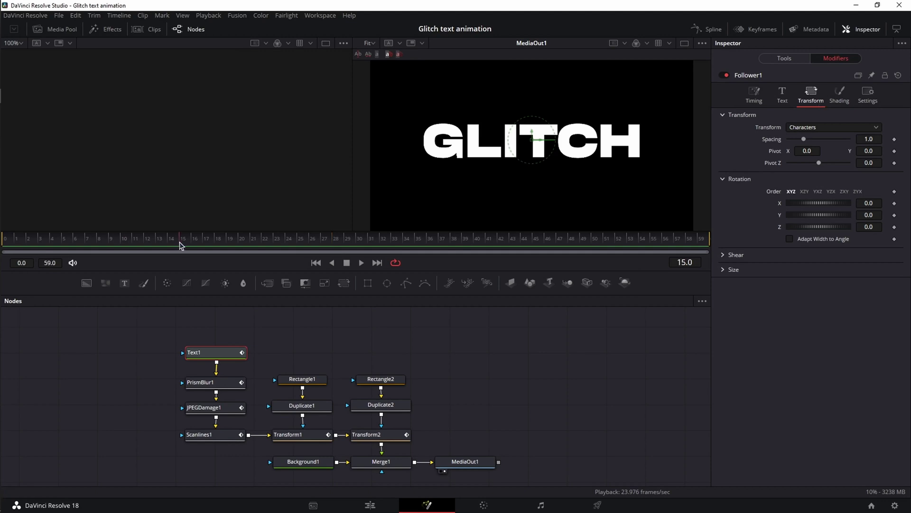
{"action": "left_click", "coordinate": [895, 140]}
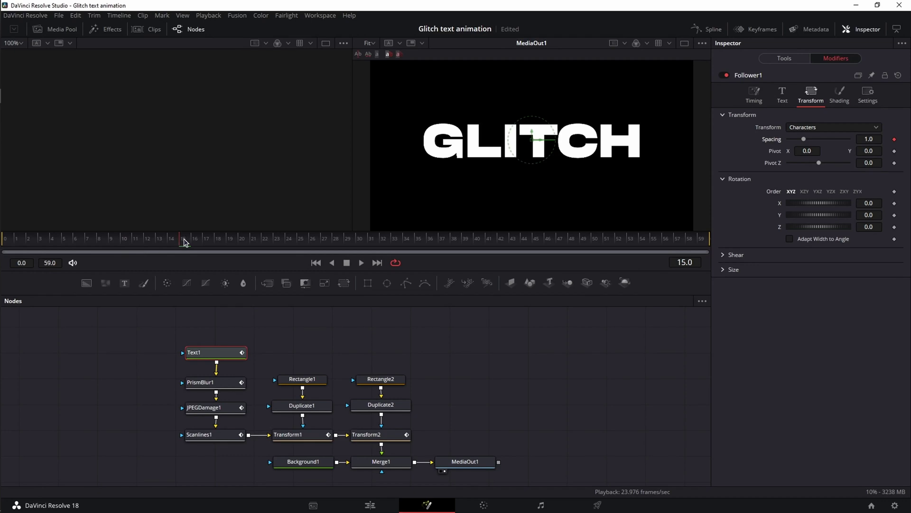
{"action": "left_click", "coordinate": [316, 263]}
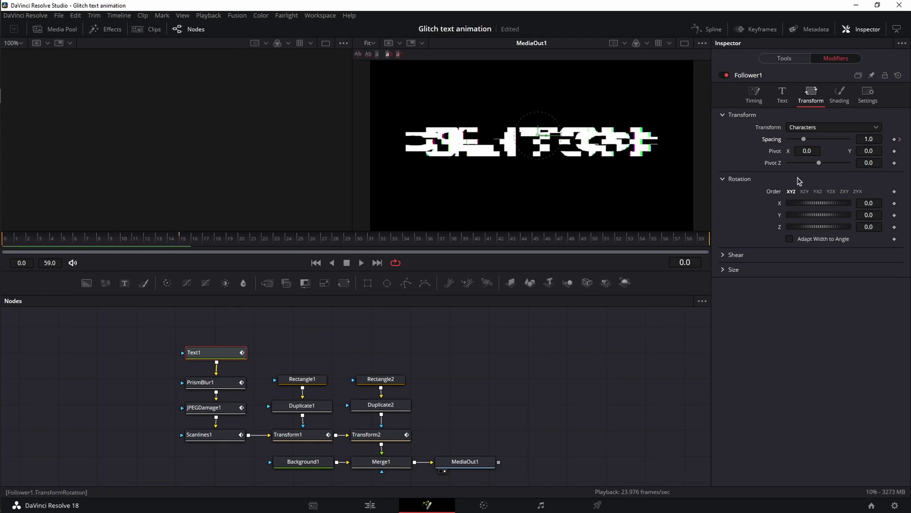
{"action": "left_click_drag", "start_coordinate": [805, 144], "coordinate": [796, 143]}
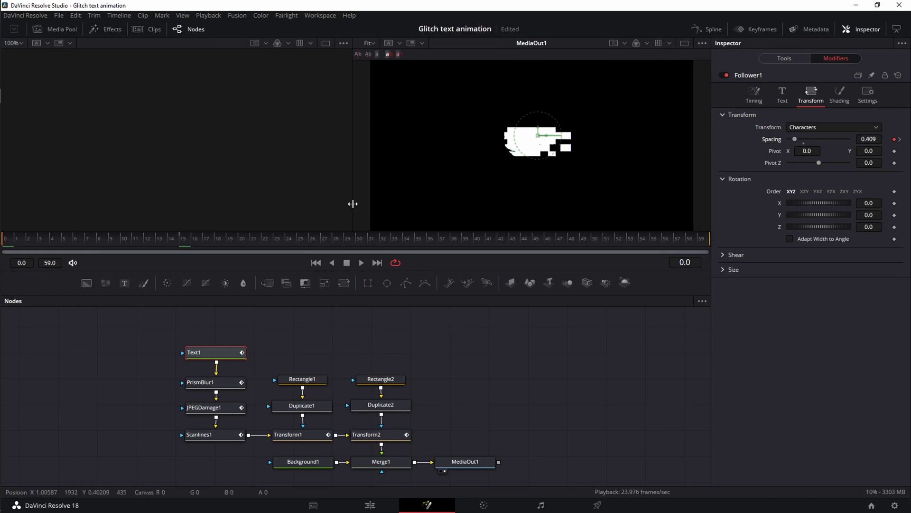
- At frame 6, set the Follower's character Spacing to 1.354, and play the animation from the start
{"action": "left_click", "coordinate": [81, 241]}
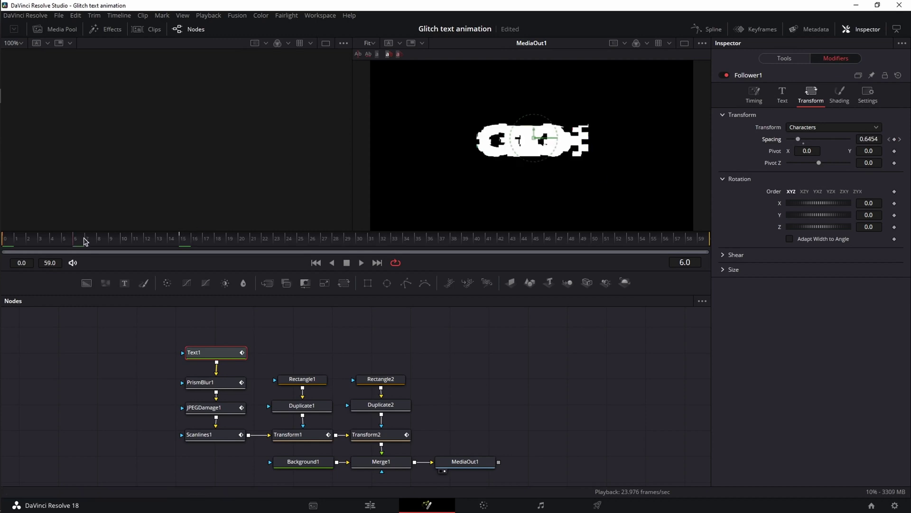
{"action": "left_click_drag", "start_coordinate": [796, 140], "coordinate": [814, 143]}
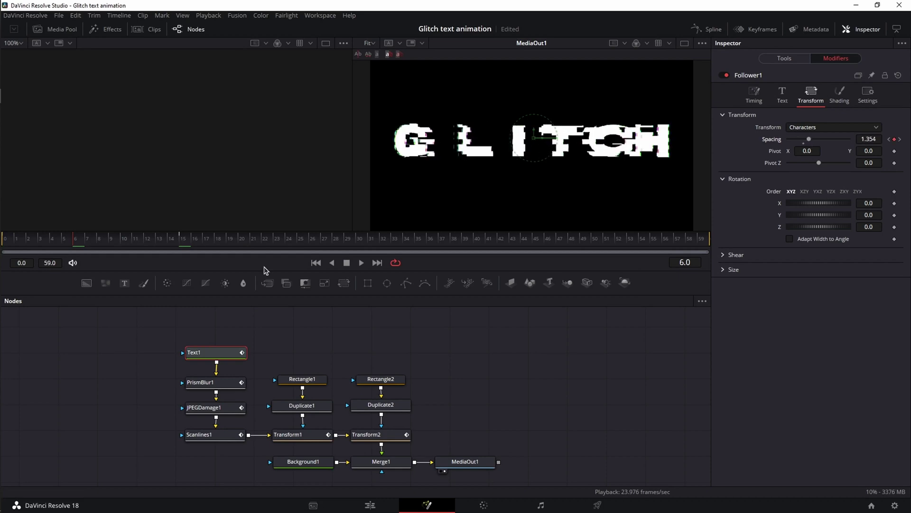
{"action": "left_click", "coordinate": [315, 262]}
{"action": "left_click", "coordinate": [361, 263]}
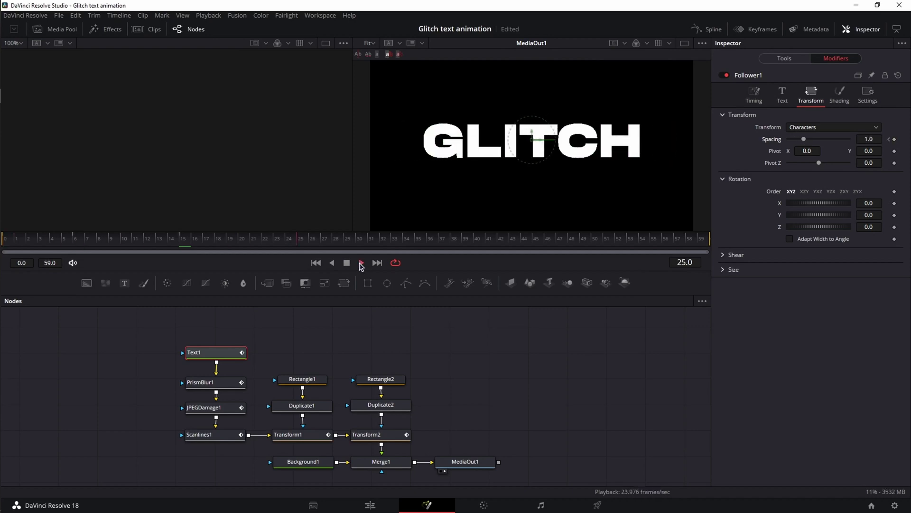
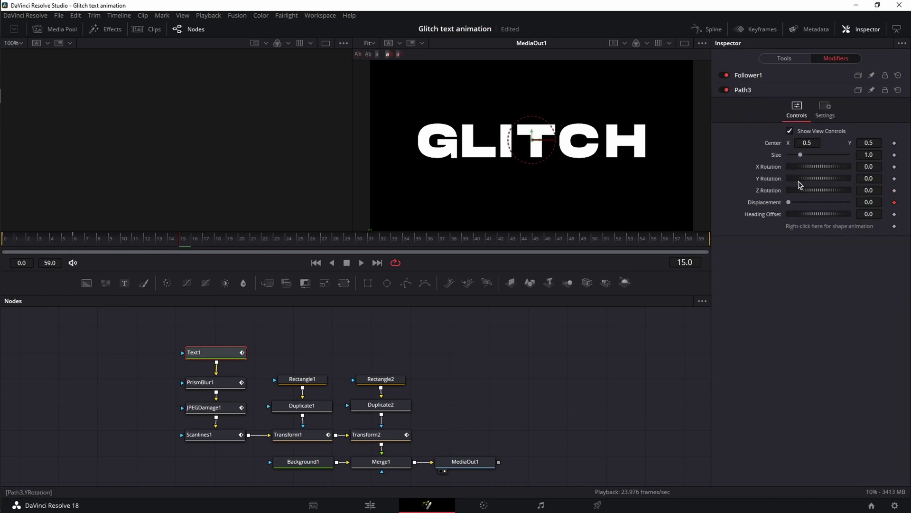
- At frame 0, set Follower1's shading Offset X to -0.097, Glow to 0.189 and Softness to X 2.2, Y 2.99, and play the animation
{"action": "left_click", "coordinate": [764, 95]}
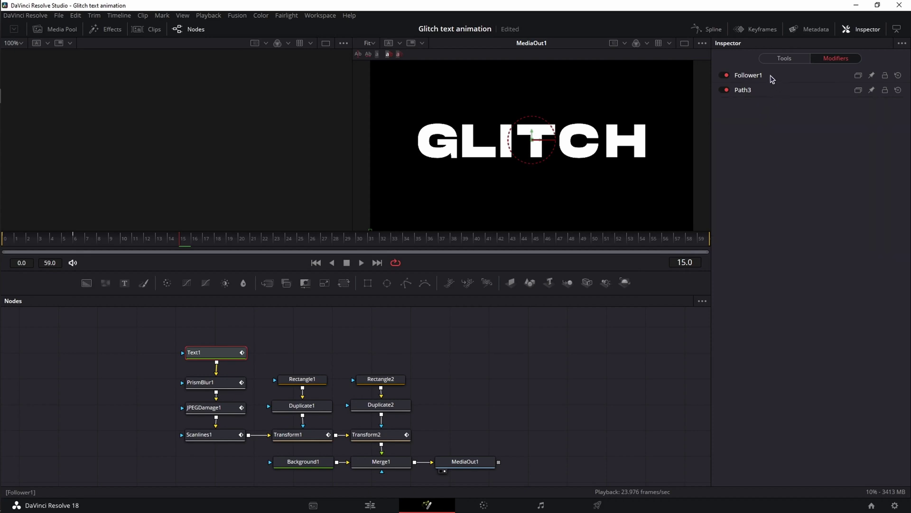
{"action": "left_click", "coordinate": [772, 79]}
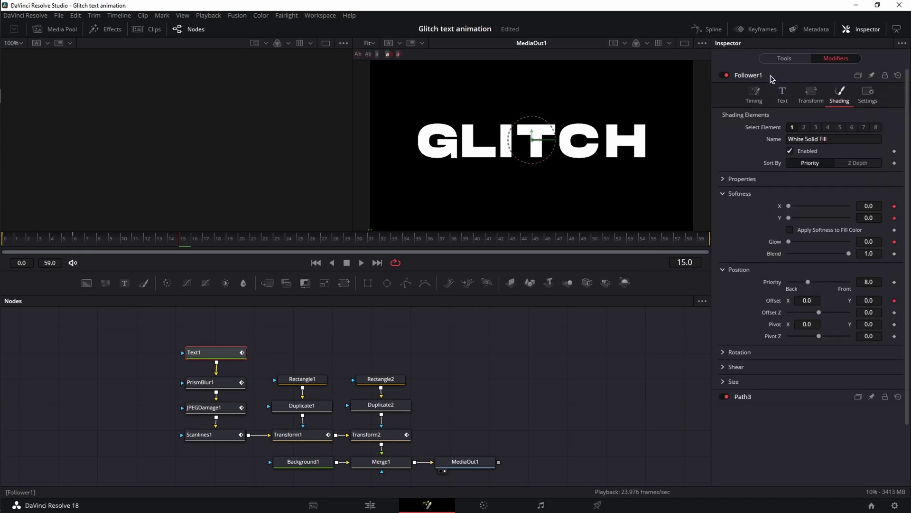
{"action": "left_click", "coordinate": [316, 262]}
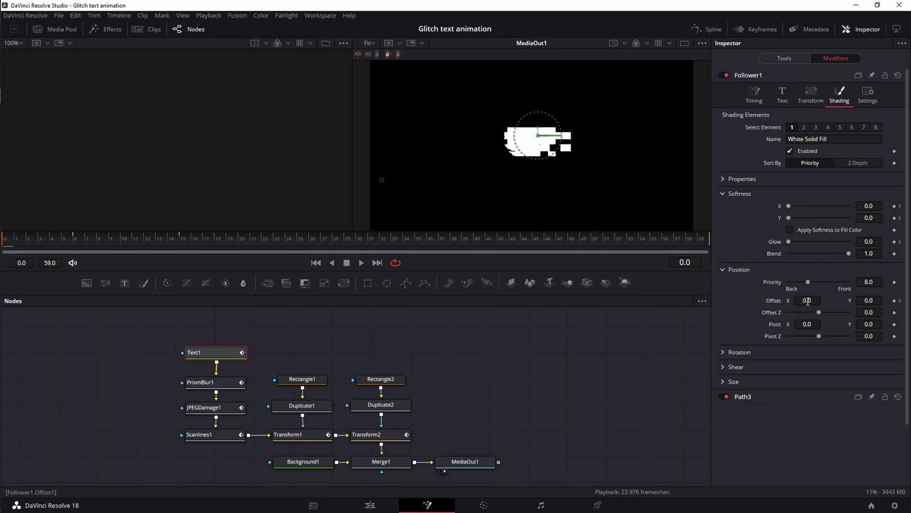
{"action": "left_click_drag", "start_coordinate": [809, 300], "coordinate": [795, 300]}
{"action": "left_click_drag", "start_coordinate": [790, 243], "coordinate": [804, 246]}
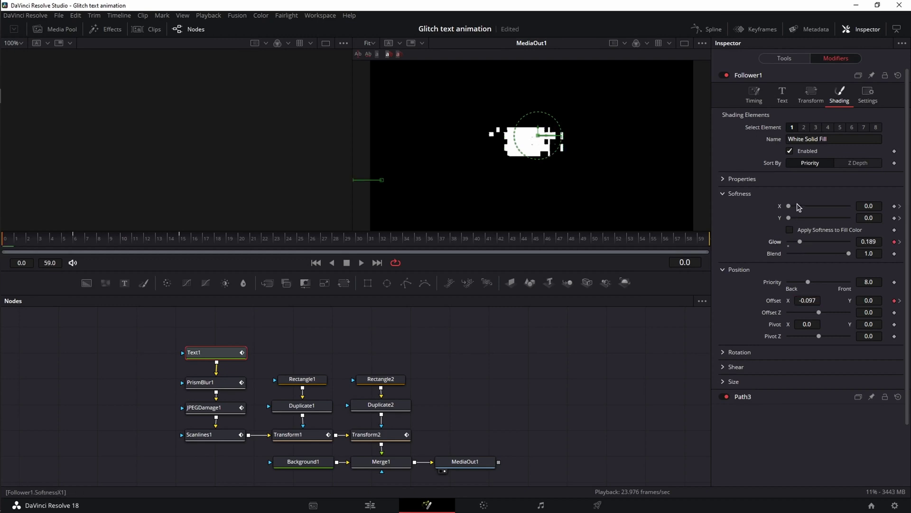
{"action": "left_click_drag", "start_coordinate": [791, 207], "coordinate": [800, 222]}
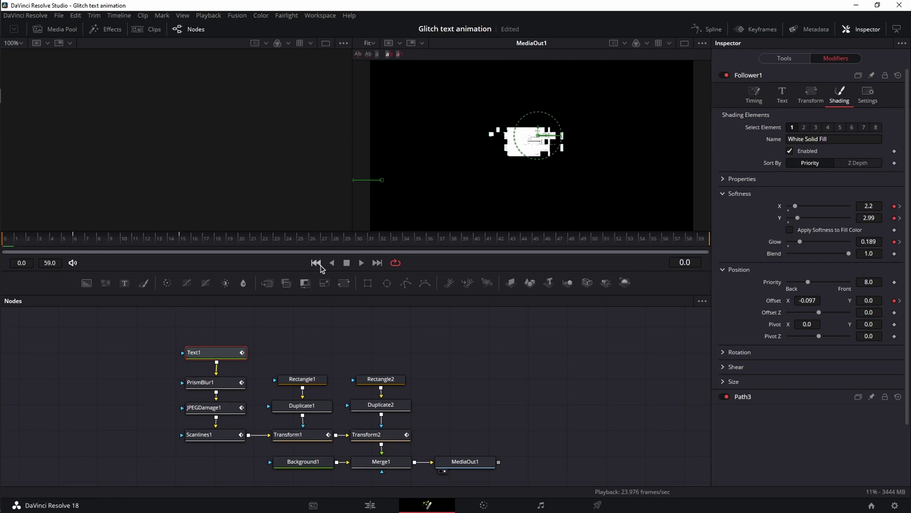
{"action": "left_click", "coordinate": [362, 264]}
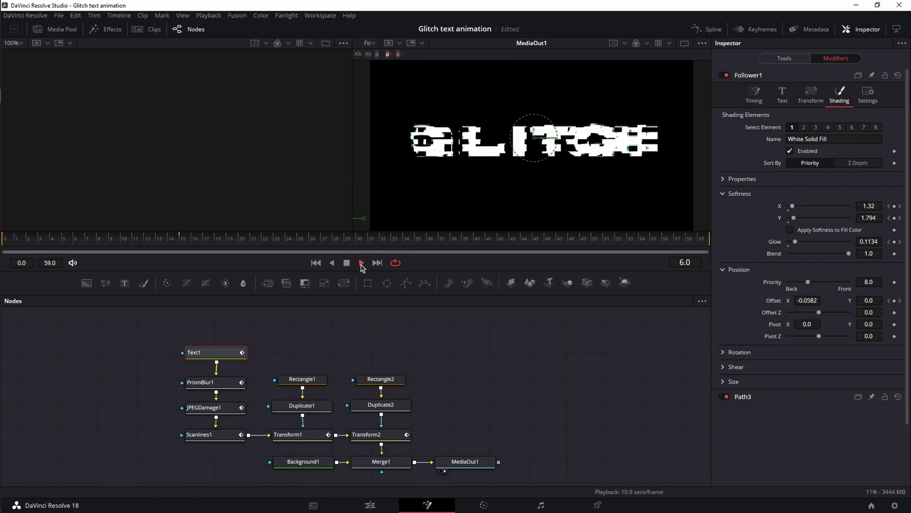
- At frame 0, set Follower1's shading Offset X to -0.329 and play the animation to check it
{"action": "left_click", "coordinate": [361, 264]}
{"action": "left_click", "coordinate": [315, 262]}
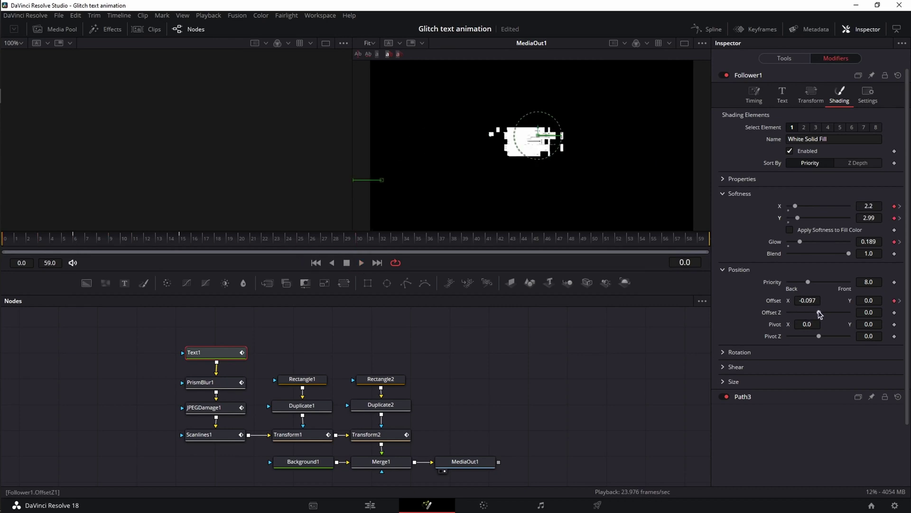
{"action": "left_click_drag", "start_coordinate": [813, 301], "coordinate": [787, 301]}
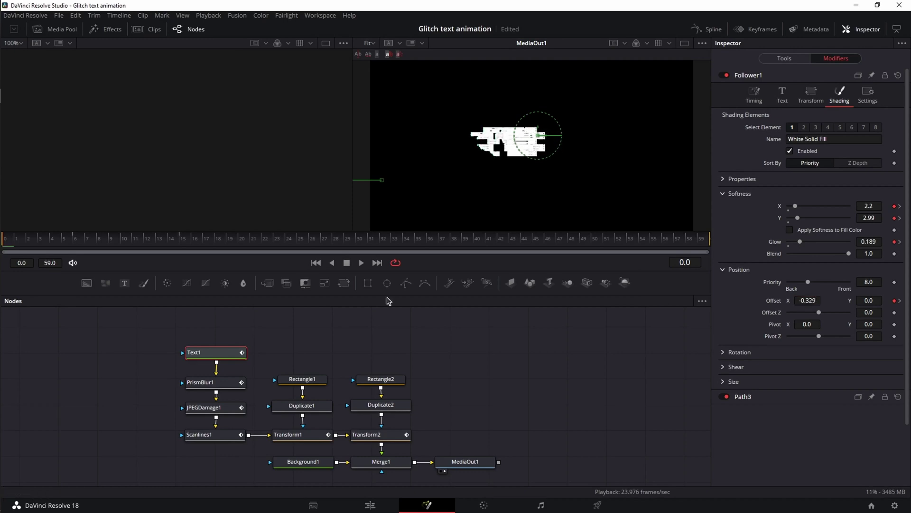
{"action": "left_click", "coordinate": [361, 263]}
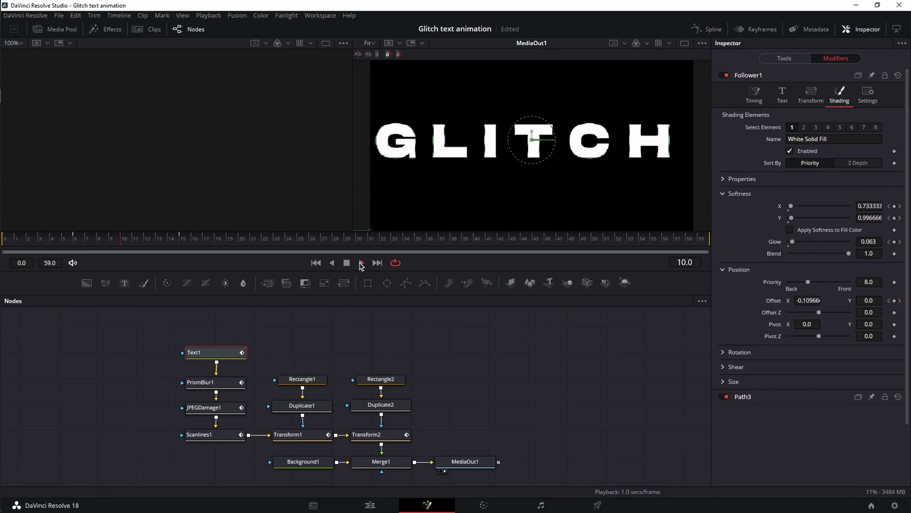
{"action": "left_click", "coordinate": [361, 262]}
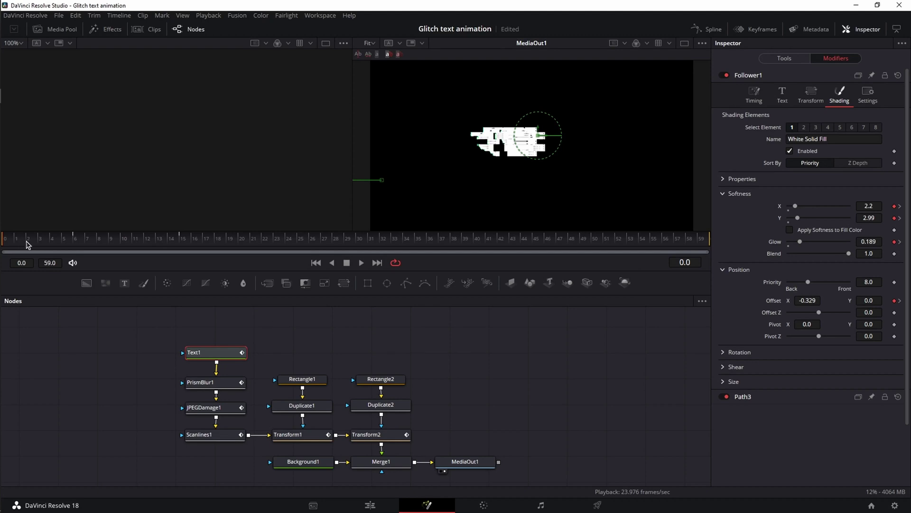
- At frame 3, set PrismBlur1's Aberration Strength to 0.882 and Aberration Distance to 0.157, and play the animation
{"action": "left_click", "coordinate": [233, 382]}
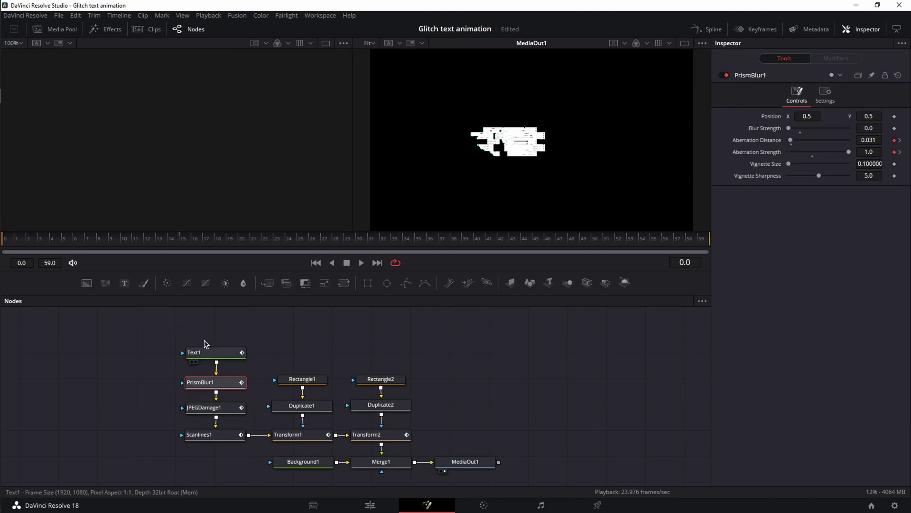
{"action": "left_click", "coordinate": [45, 243]}
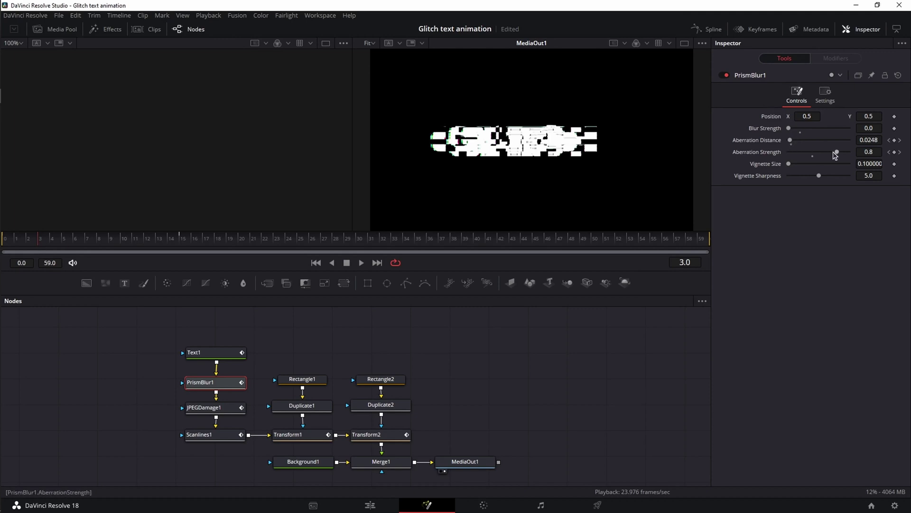
{"action": "left_click_drag", "start_coordinate": [839, 153], "coordinate": [803, 141]}
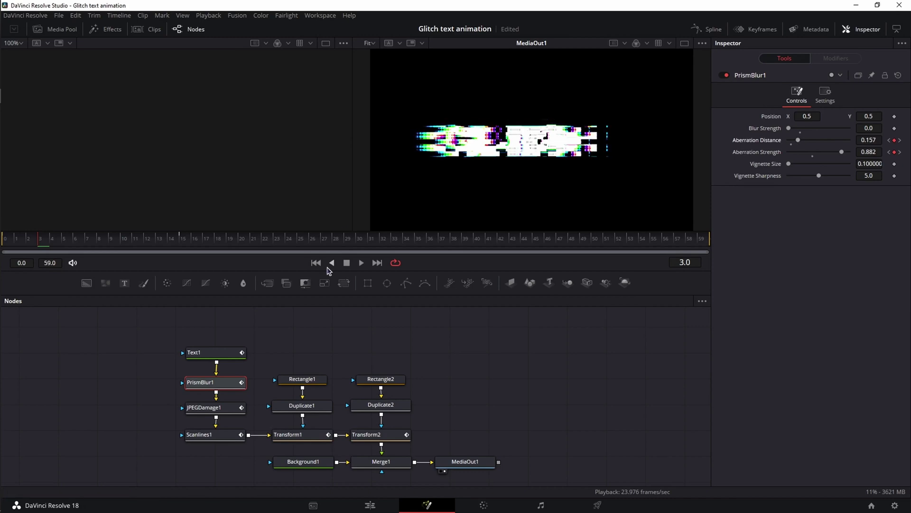
{"action": "left_click", "coordinate": [361, 263]}
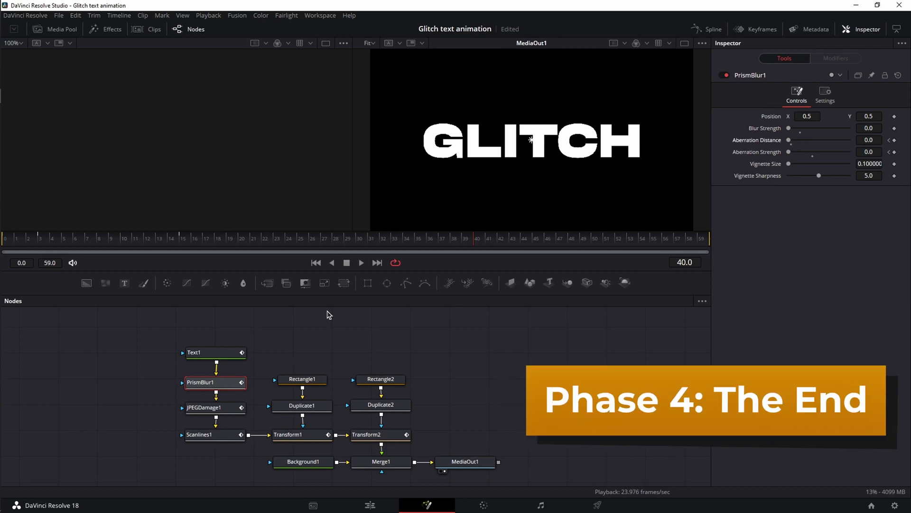
- Keyframe Transform1's Center, X Size and Y Size at frame 30, and at frame 40 set X Size to 0.67, Y Size to 0.64 and adjust Center Y
{"action": "left_click", "coordinate": [465, 461]}
{"action": "left_click", "coordinate": [309, 436]}
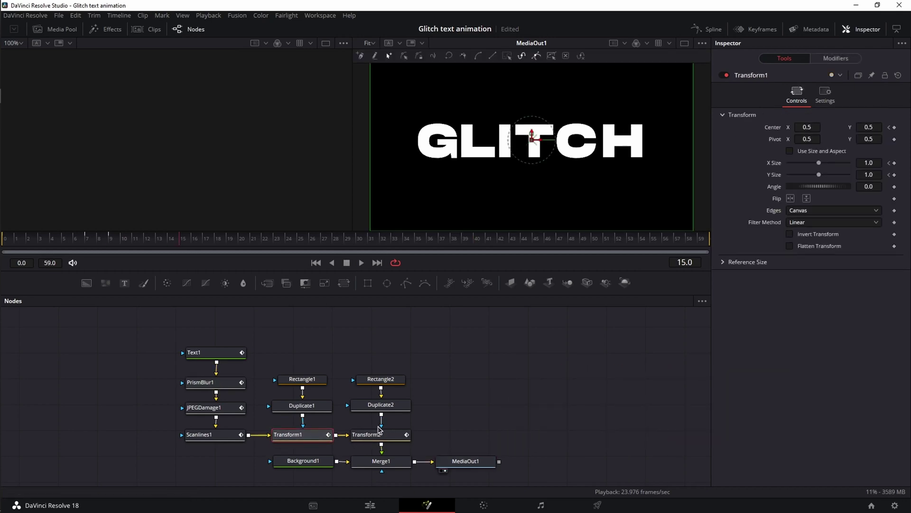
{"action": "left_click", "coordinate": [358, 242]}
{"action": "left_click", "coordinate": [894, 163]}
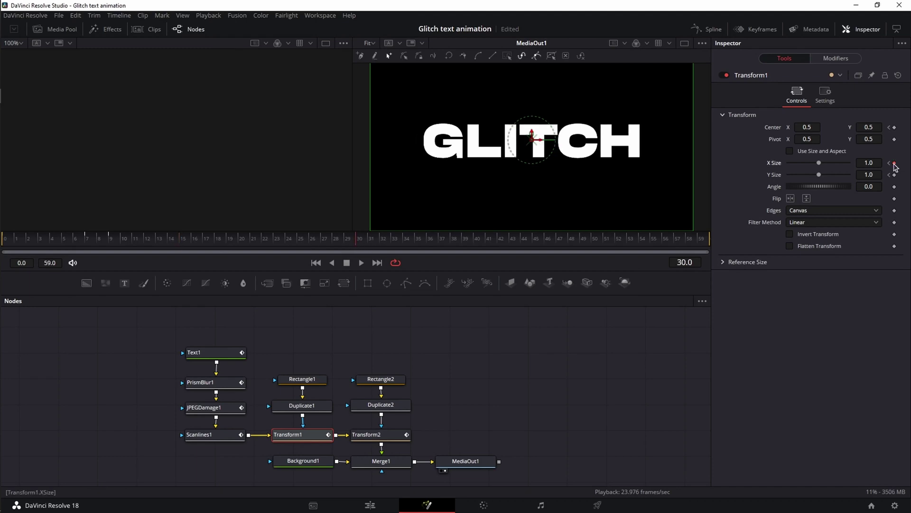
{"action": "left_click", "coordinate": [894, 174]}
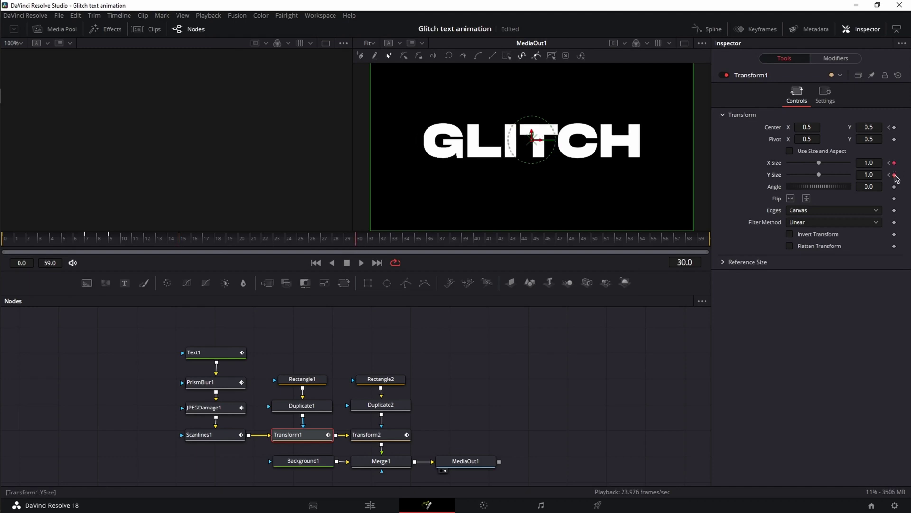
{"action": "left_click", "coordinate": [894, 128]}
{"action": "left_click_drag", "start_coordinate": [818, 163], "coordinate": [808, 176]}
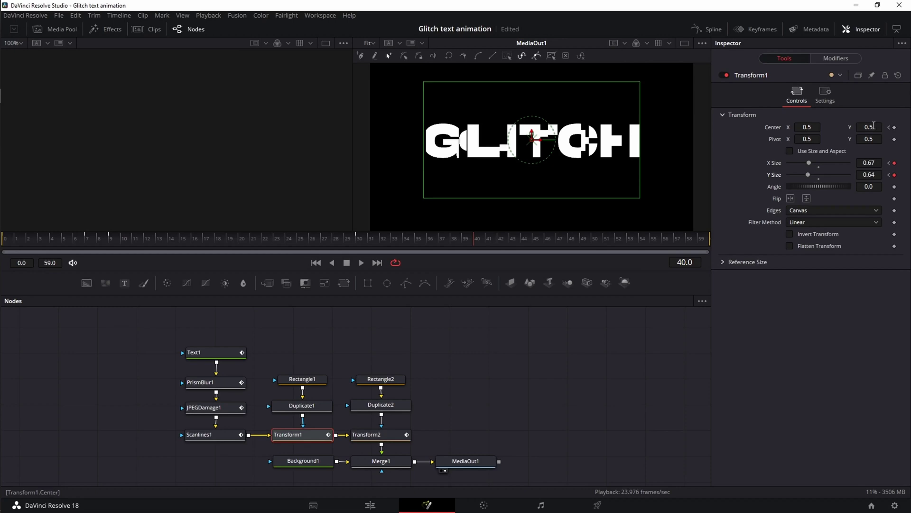
{"action": "left_click_drag", "start_coordinate": [873, 127], "coordinate": [858, 126]}
- Keyframe Transform2's Center, X Size and Y Size at their default values on frame 30
{"action": "left_click", "coordinate": [374, 435]}
{"action": "left_click", "coordinate": [358, 242]}
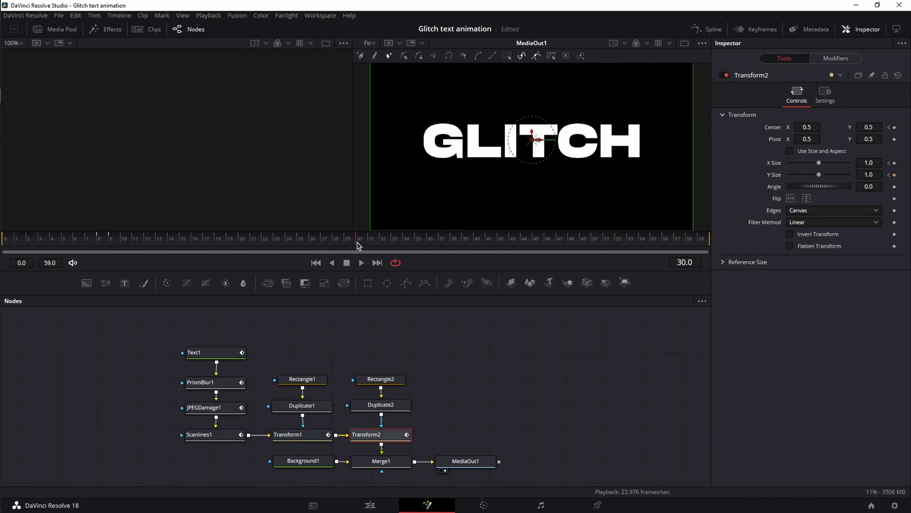
{"action": "left_click", "coordinate": [294, 435]}
{"action": "left_click", "coordinate": [386, 437]}
{"action": "left_click", "coordinate": [895, 128]}
{"action": "left_click", "coordinate": [894, 163]}
{"action": "left_click", "coordinate": [895, 174]}
- At frame 43, set Transform2's X Size to 0.72, Y Size to 0.78 and Center X to 0.552
{"action": "left_click", "coordinate": [513, 243]}
{"action": "left_click_drag", "start_coordinate": [819, 163], "coordinate": [814, 176]}
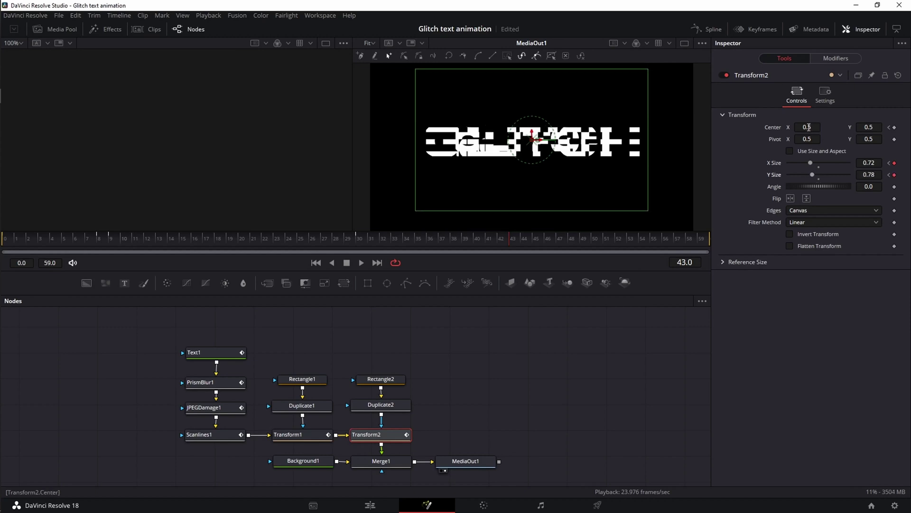
{"action": "left_click_drag", "start_coordinate": [809, 128], "coordinate": [822, 129]}
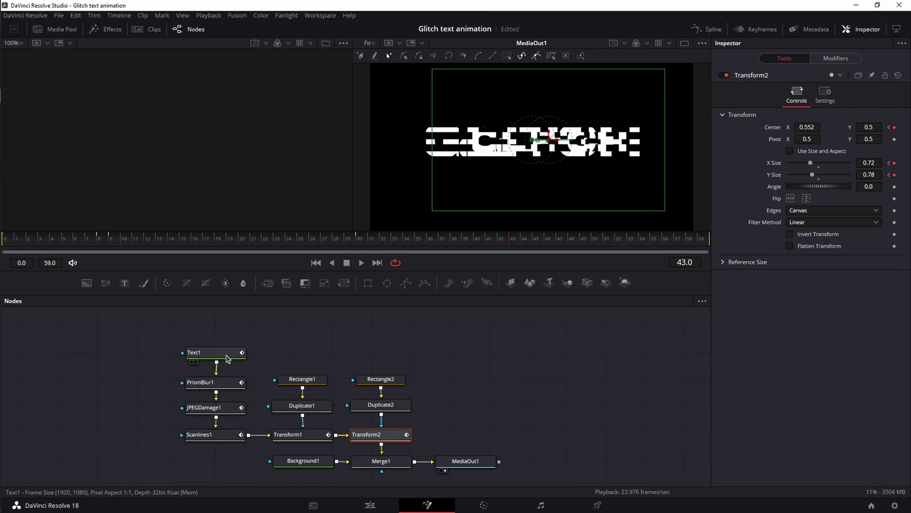
- On frame 30, keyframe the Softness X, Softness Y and Glow of Text1's Follower modifier at 0.0
{"action": "left_click", "coordinate": [225, 359]}
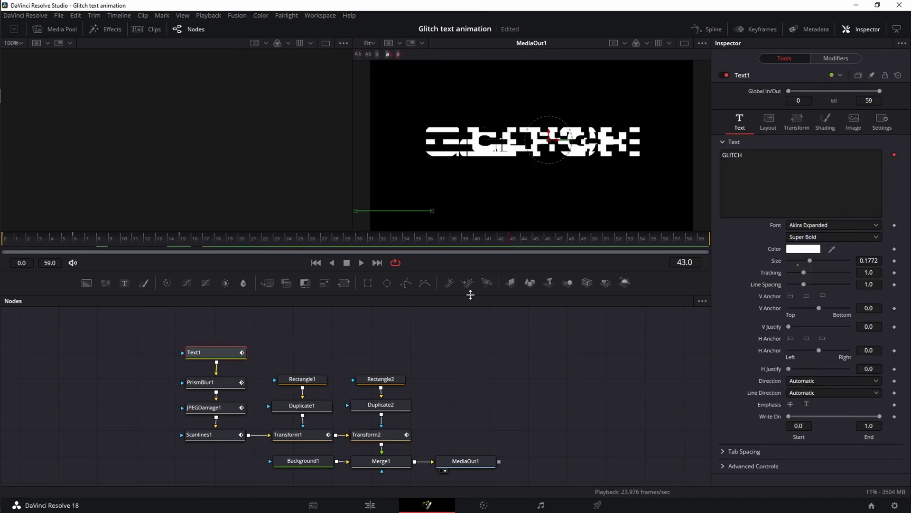
{"action": "left_click", "coordinate": [827, 61]}
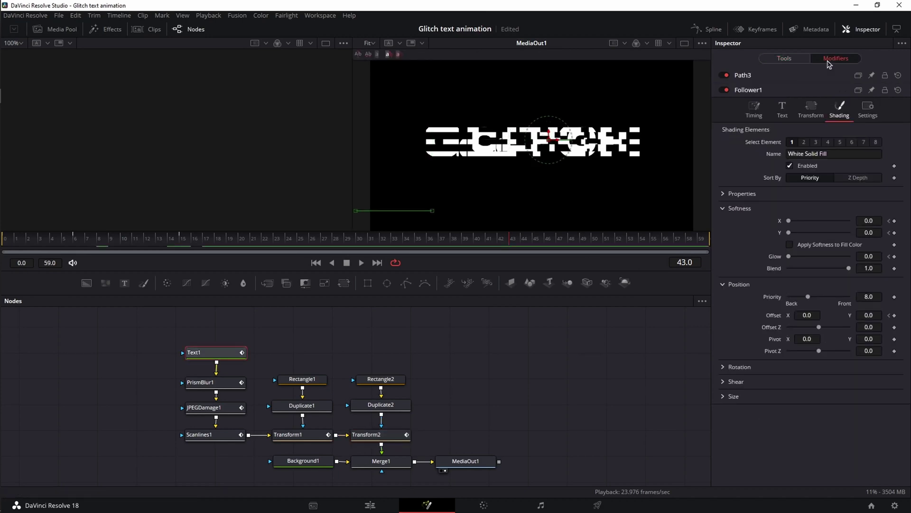
{"action": "left_click", "coordinate": [359, 245]}
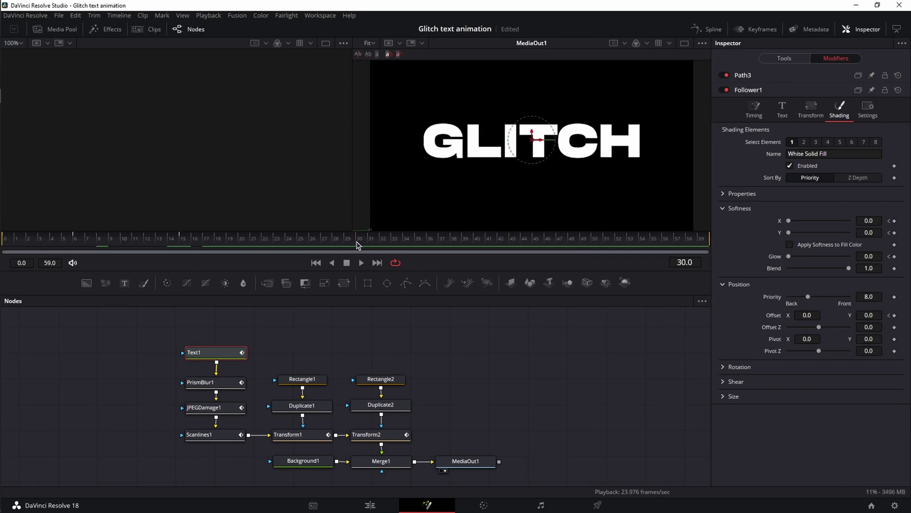
{"action": "left_click", "coordinate": [895, 221]}
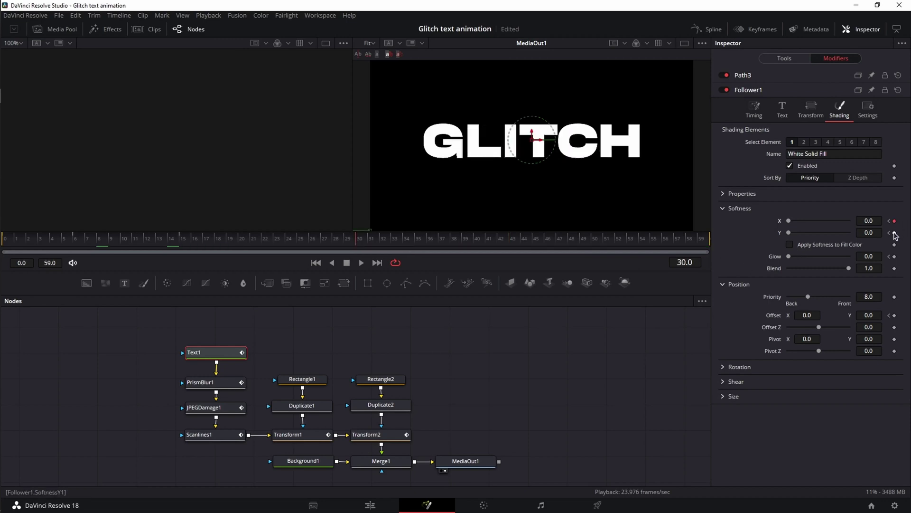
{"action": "left_click", "coordinate": [895, 233]}
{"action": "left_click", "coordinate": [895, 256]}
- Set Follower1's Softness X to 1.57, Y to 1.26 and Glow to 0.142 at frame 38, and increase its shading Offset X at frame 45
{"action": "left_click_drag", "start_coordinate": [451, 246], "coordinate": [453, 245]}
{"action": "left_click_drag", "start_coordinate": [788, 221], "coordinate": [797, 257]}
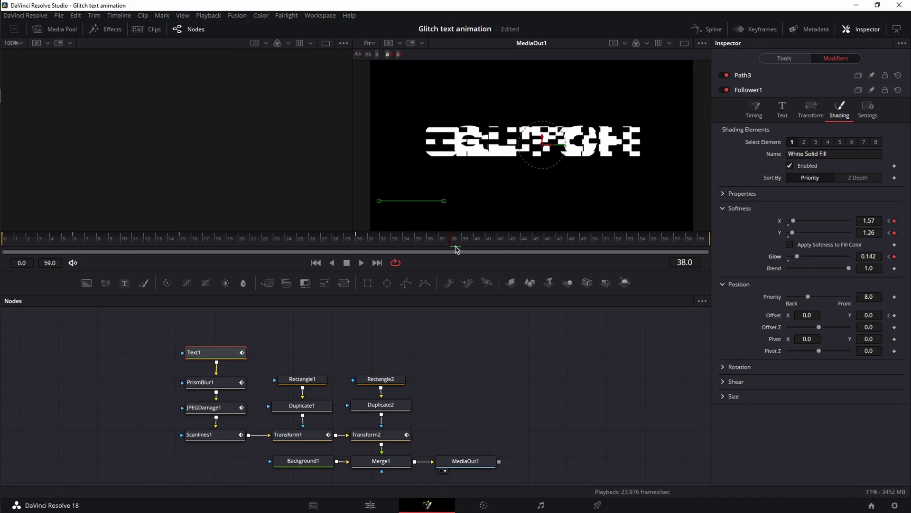
{"action": "left_click", "coordinate": [534, 242]}
{"action": "left_click_drag", "start_coordinate": [807, 315], "coordinate": [822, 314]}
- Keyframe the Follower's character Spacing at 1.0 on frame 30 and 0.472 on frame 42, and play the animation from the start
{"action": "left_click", "coordinate": [360, 247]}
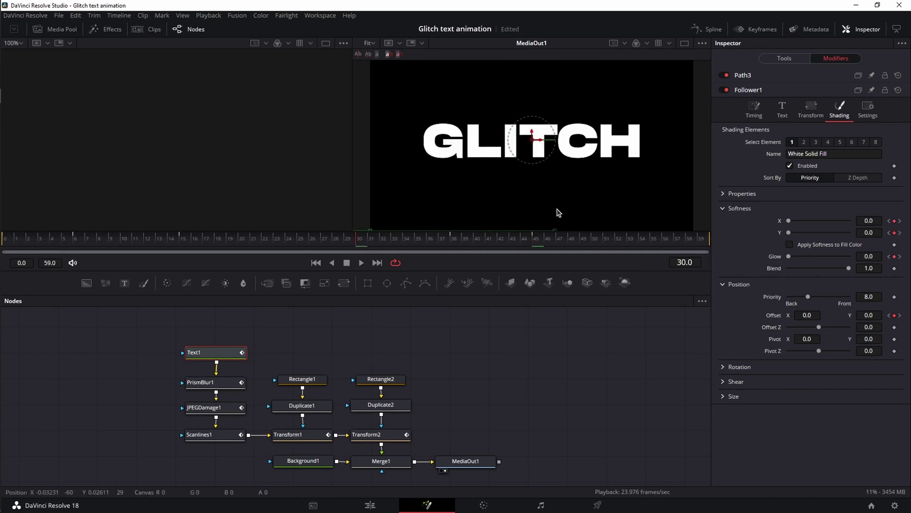
{"action": "left_click", "coordinate": [810, 117]}
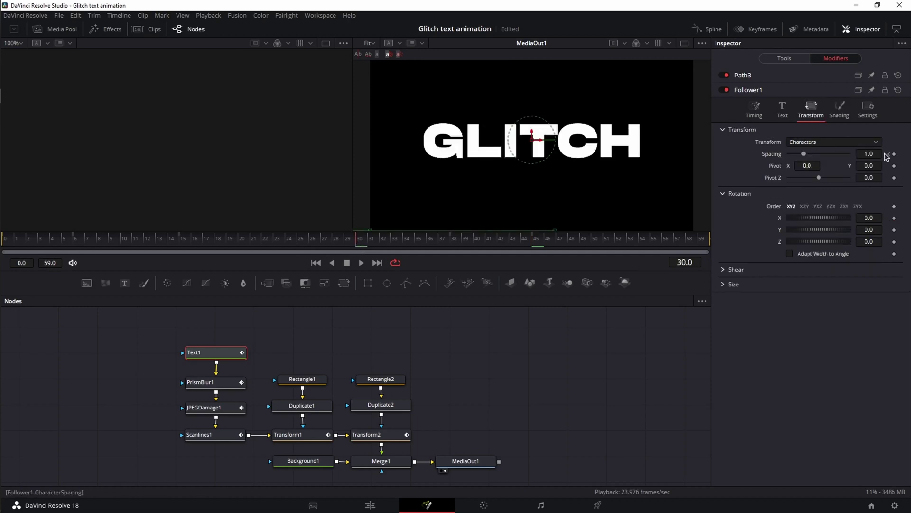
{"action": "left_click_drag", "start_coordinate": [426, 247], "coordinate": [507, 248]}
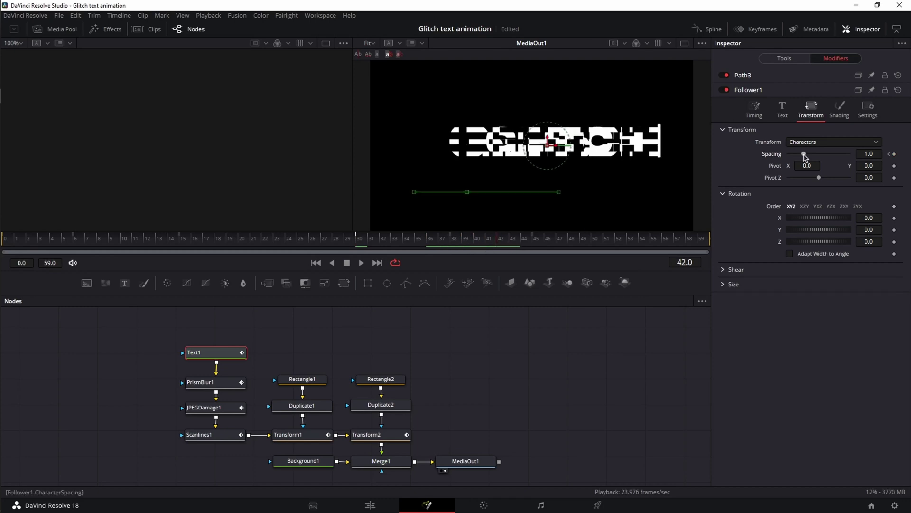
{"action": "left_click_drag", "start_coordinate": [803, 154], "coordinate": [795, 155]}
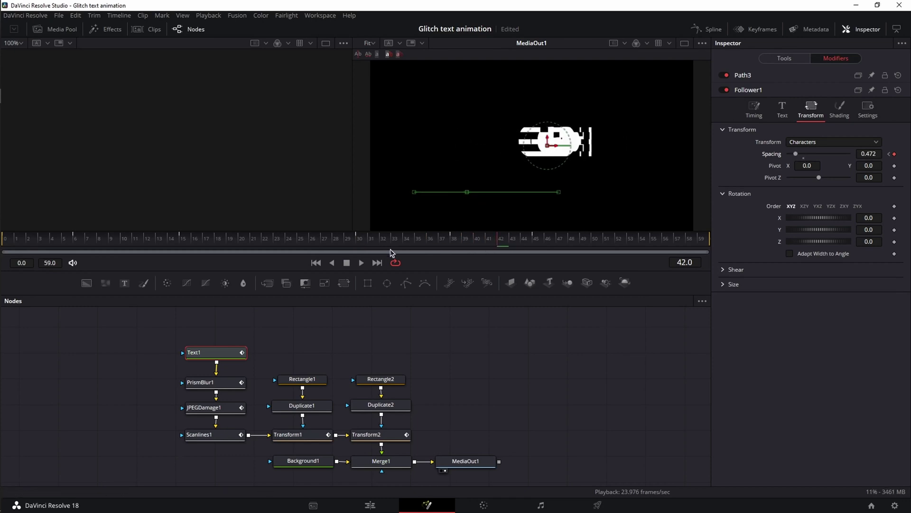
{"action": "left_click", "coordinate": [317, 263]}
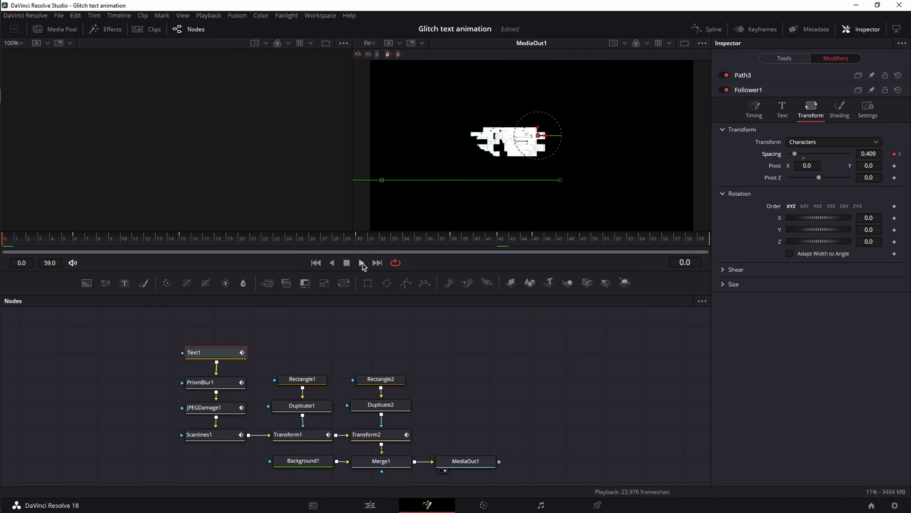
{"action": "left_click", "coordinate": [362, 264]}
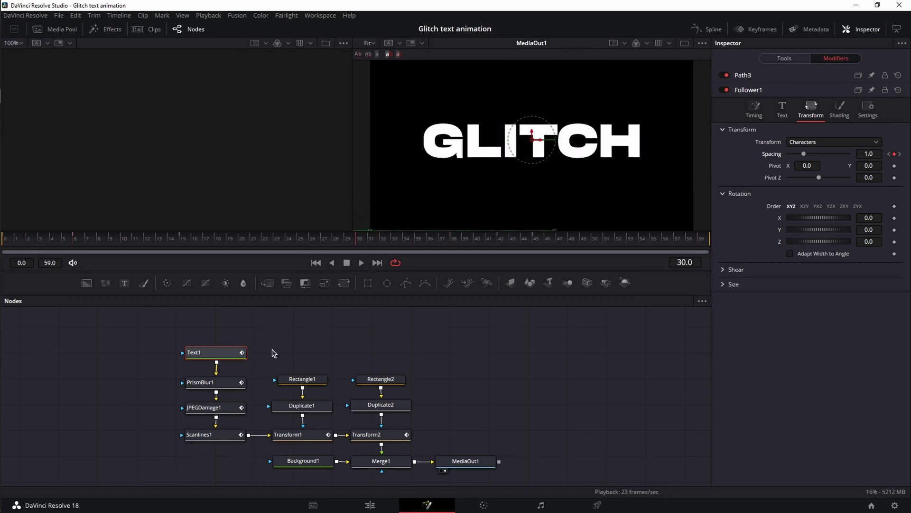
- Keyframe PrismBlur1's Blur Strength, Aberration Distance and Aberration Strength at 0.0 on frame 30
{"action": "left_click", "coordinate": [214, 382]}
{"action": "left_click", "coordinate": [895, 140]}
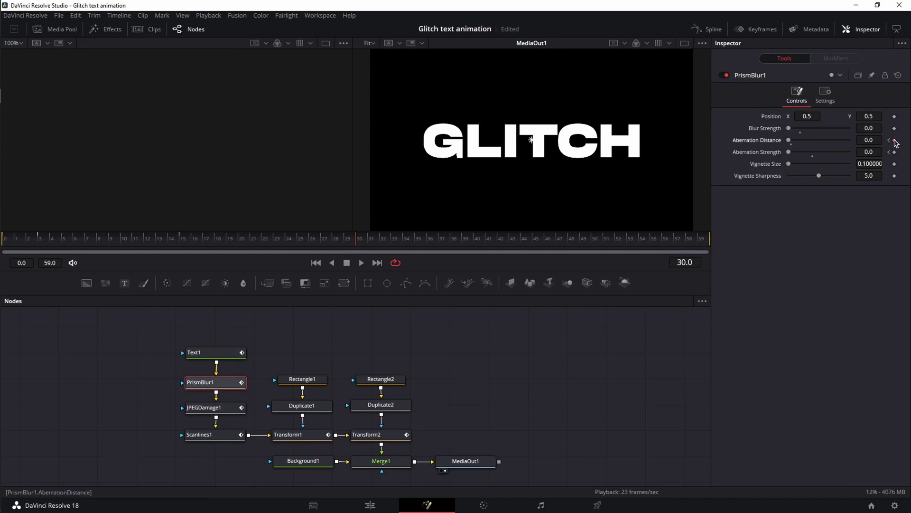
{"action": "left_click", "coordinate": [895, 152]}
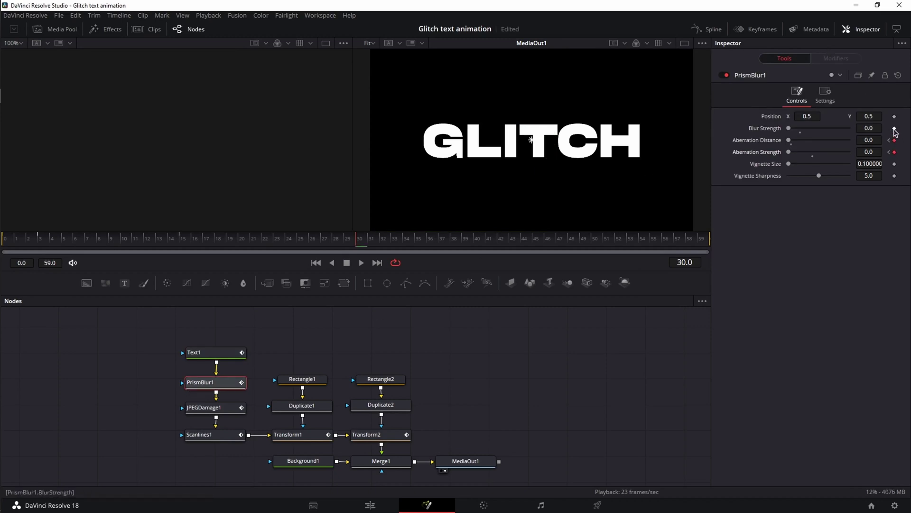
{"action": "left_click", "coordinate": [894, 128]}
- Set PrismBlur1's Blur Strength to 0.079 at frame 36, and Aberration Distance to 0.205 and Aberration Strength to 0.244 at frame 41
{"action": "left_click", "coordinate": [429, 239]}
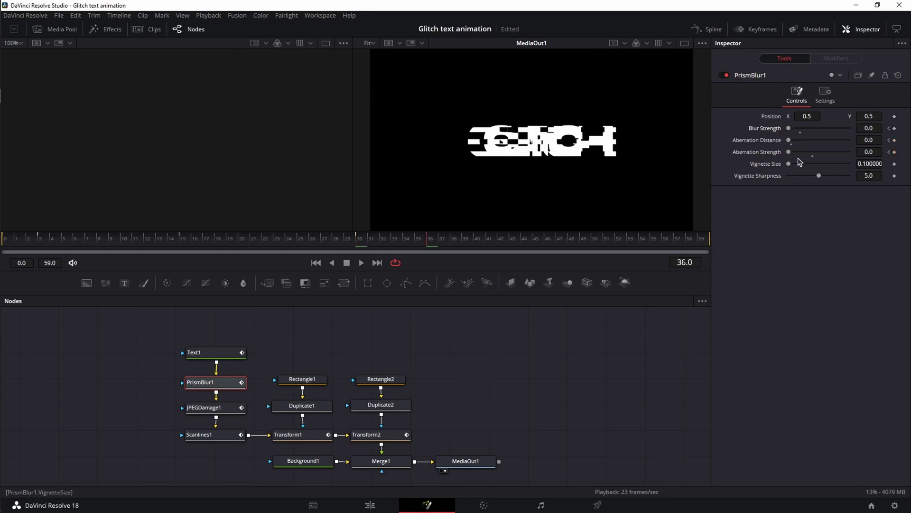
{"action": "left_click_drag", "start_coordinate": [790, 130], "coordinate": [792, 131]}
{"action": "left_click", "coordinate": [498, 242]}
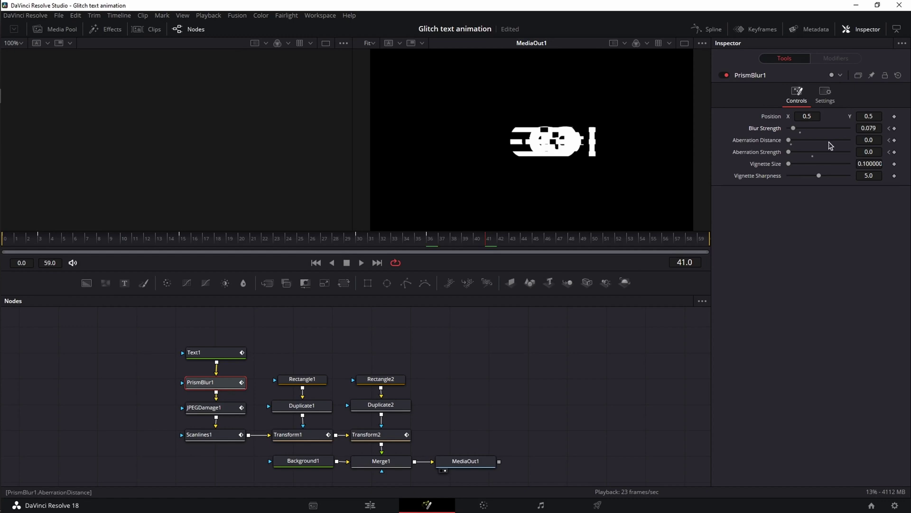
{"action": "left_click_drag", "start_coordinate": [789, 141], "coordinate": [807, 141]}
{"action": "mouse_move", "coordinate": [789, 152]}
{"action": "left_mouse_down"}
{"action": "mouse_move", "coordinate": [807, 156]}
{"action": "mouse_move", "coordinate": [803, 144]}
{"action": "left_mouse_up"}
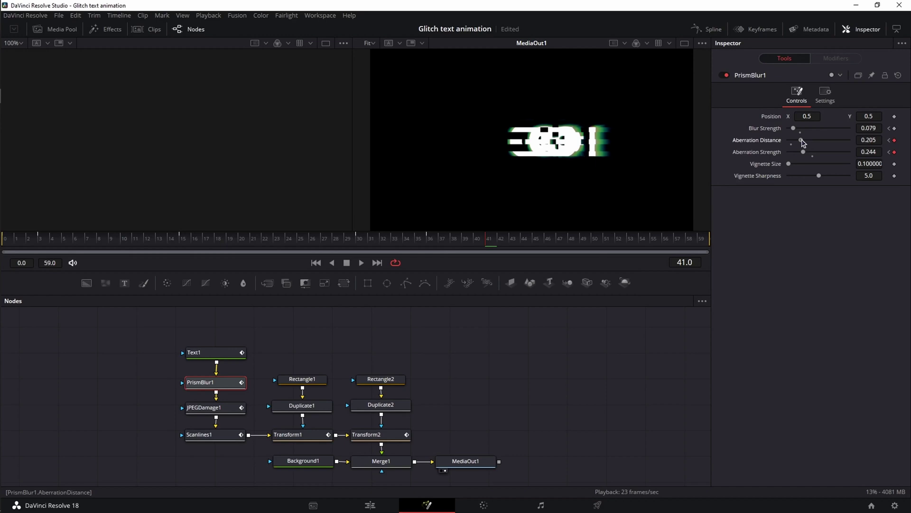
- Keyframe JPEGDamage1's Quality at 100, Resolution at 1.0 and Frequency Scale at 1.0 on frame 30, and go to frame 34
{"action": "key", "text": "bracketleft"}
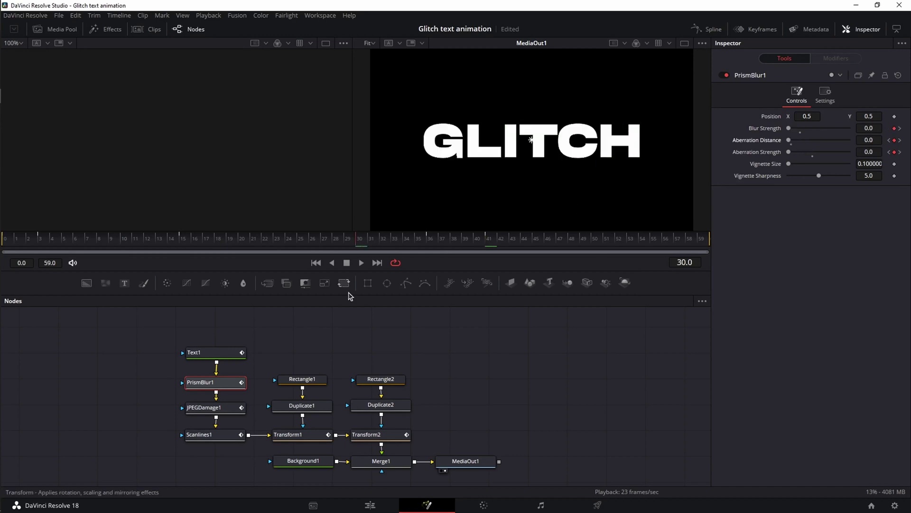
{"action": "left_click", "coordinate": [225, 412]}
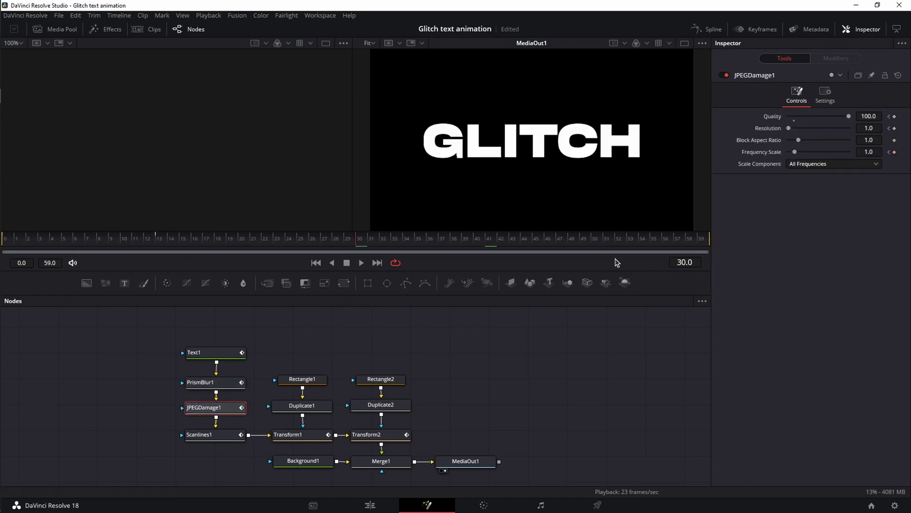
{"action": "left_click", "coordinate": [894, 128]}
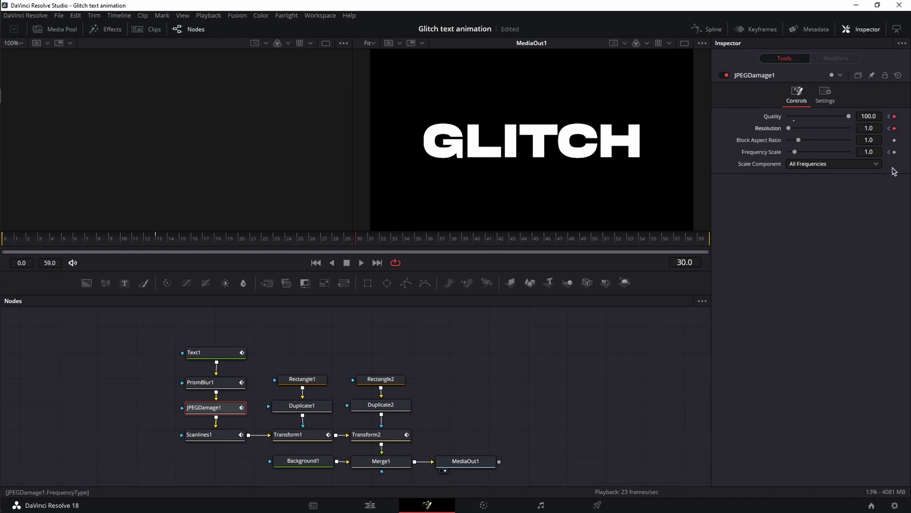
{"action": "left_click", "coordinate": [894, 152]}
{"action": "left_click", "coordinate": [413, 243]}
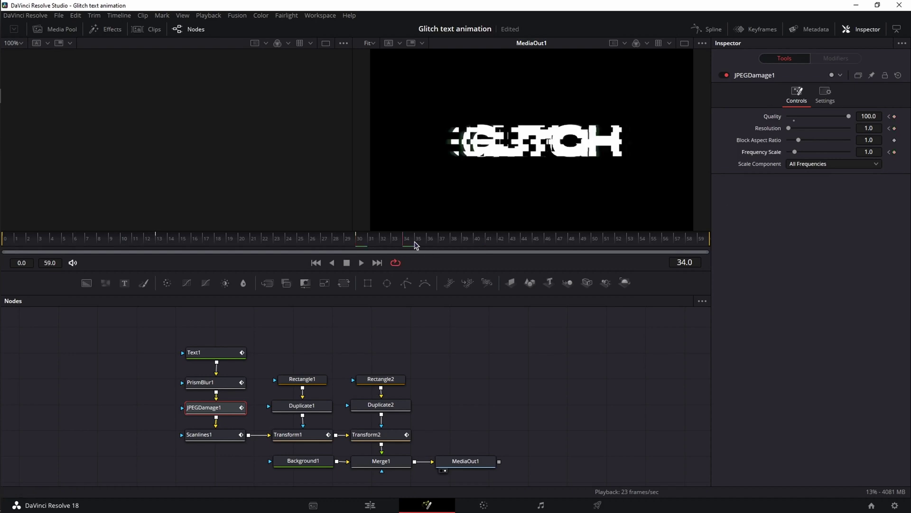
- Set JPEGDamage1's Quality to 70.38, Resolution to 7.85 and Frequency Scale to 3.46 at frame 35, and lower Resolution and Frequency Scale at frame 40
{"action": "left_click", "coordinate": [418, 243]}
{"action": "left_click_drag", "start_coordinate": [849, 116], "coordinate": [812, 155]}
{"action": "key", "text": "shift+Right"}
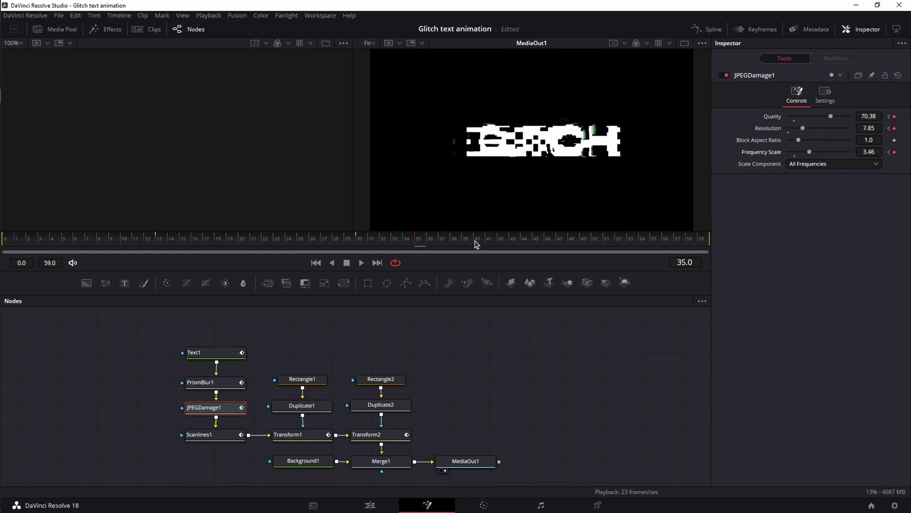
{"action": "left_click_drag", "start_coordinate": [809, 153], "coordinate": [796, 152]}
{"action": "left_click_drag", "start_coordinate": [803, 128], "coordinate": [797, 131]}
- Keyframe Scanlines1's Line Frequency, Line Sharpness and Line Width at 1.0, 1.0 and 0.5 on frame 30, and at 8.18, 1.543 and 0.299 on frame 37
{"action": "left_click", "coordinate": [357, 240]}
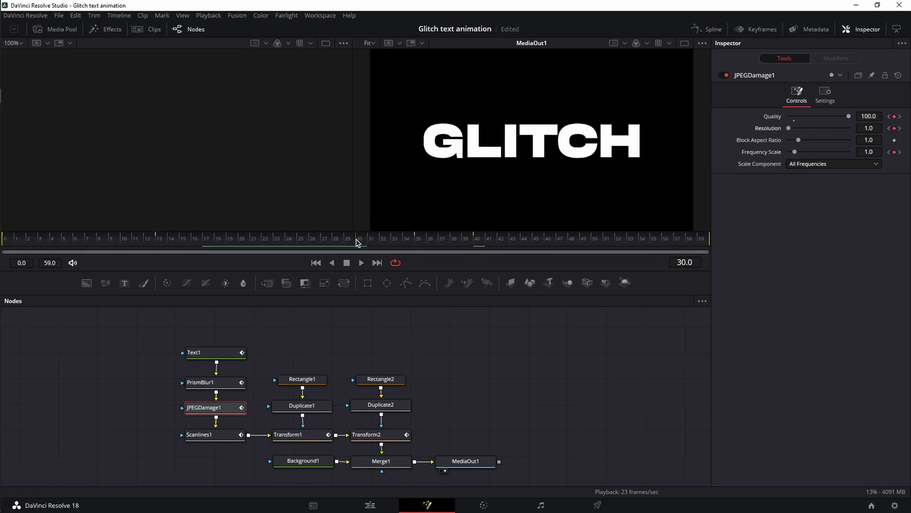
{"action": "left_click", "coordinate": [223, 434]}
{"action": "left_click", "coordinate": [894, 128]}
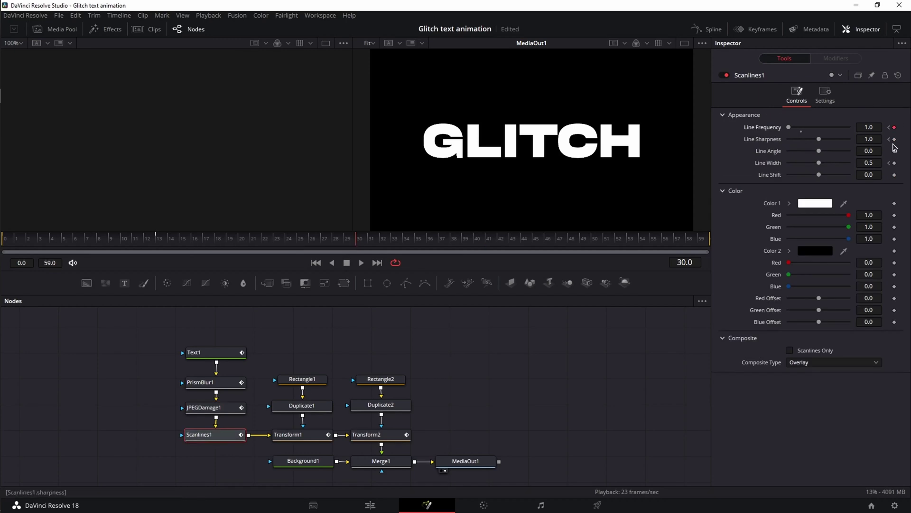
{"action": "left_click", "coordinate": [894, 139]}
{"action": "left_click", "coordinate": [894, 162]}
{"action": "left_click", "coordinate": [441, 243]}
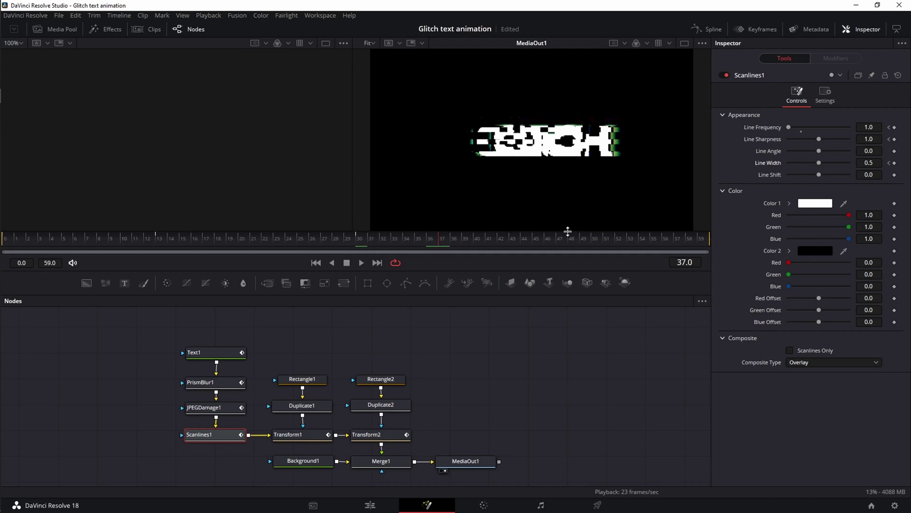
{"action": "left_click_drag", "start_coordinate": [790, 128], "coordinate": [809, 163]}
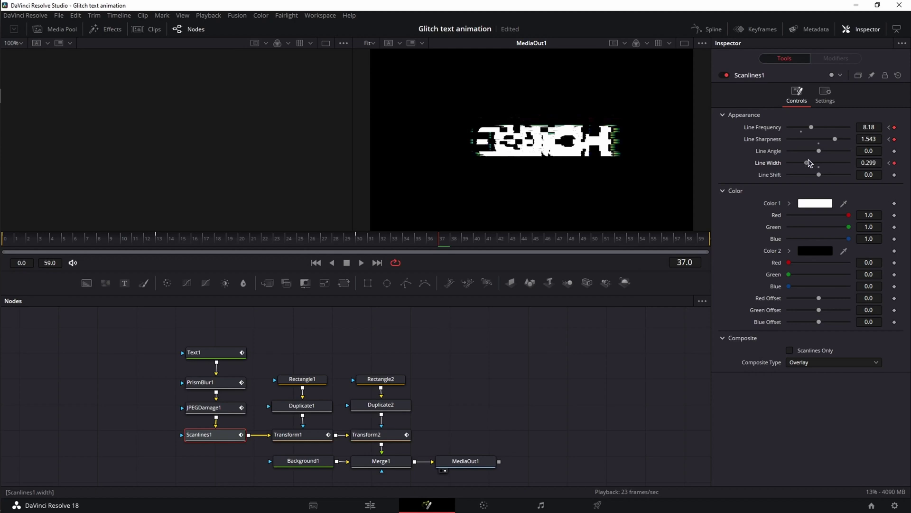
- Set PrismBlur1's Aberration Distance to 0.252 and Aberration Strength to 0.528 at frame 38, and play the animation from the start
{"action": "left_click", "coordinate": [220, 384]}
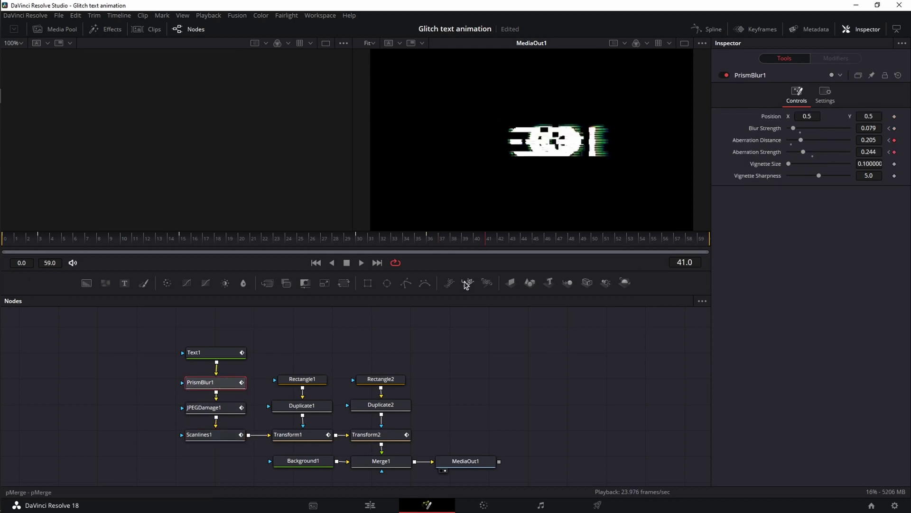
{"action": "left_click", "coordinate": [458, 239]}
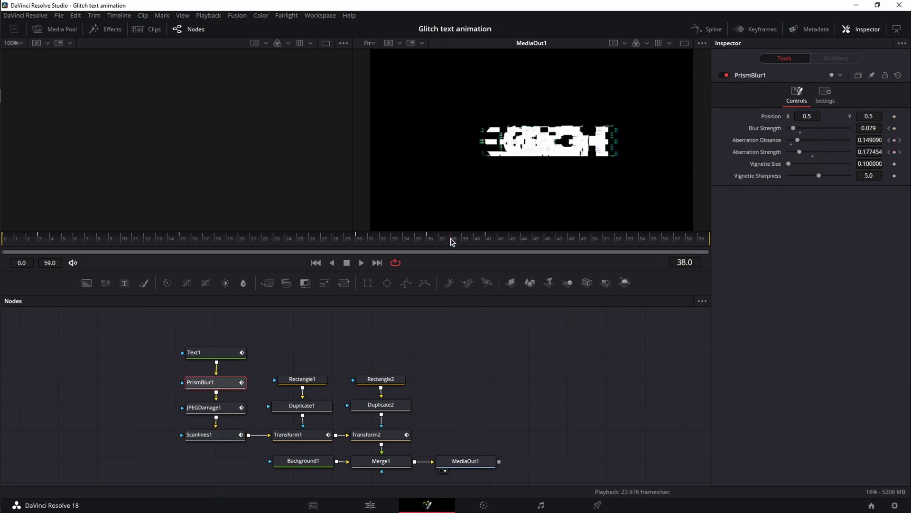
{"action": "mouse_move", "coordinate": [803, 153]}
{"action": "left_mouse_down"}
{"action": "mouse_move", "coordinate": [824, 155]}
{"action": "mouse_move", "coordinate": [806, 143]}
{"action": "left_mouse_up"}
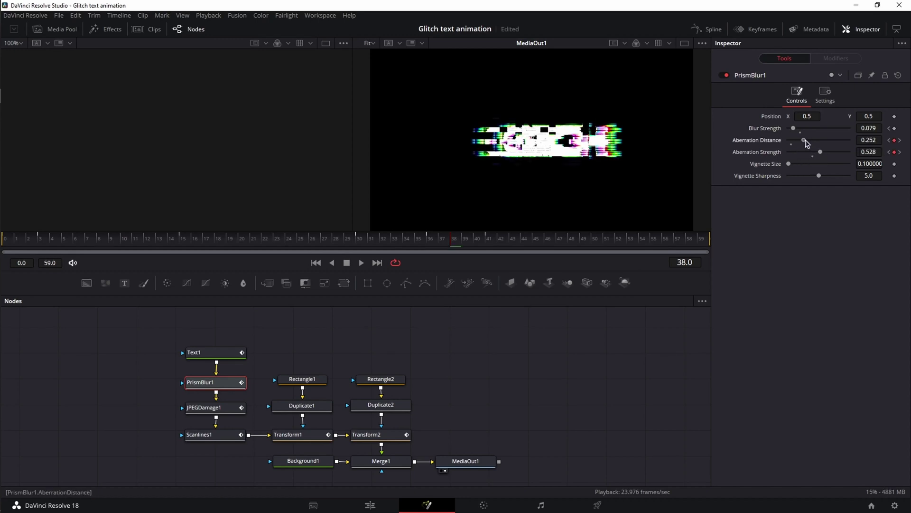
{"action": "left_click", "coordinate": [316, 262]}
{"action": "left_click", "coordinate": [362, 262]}
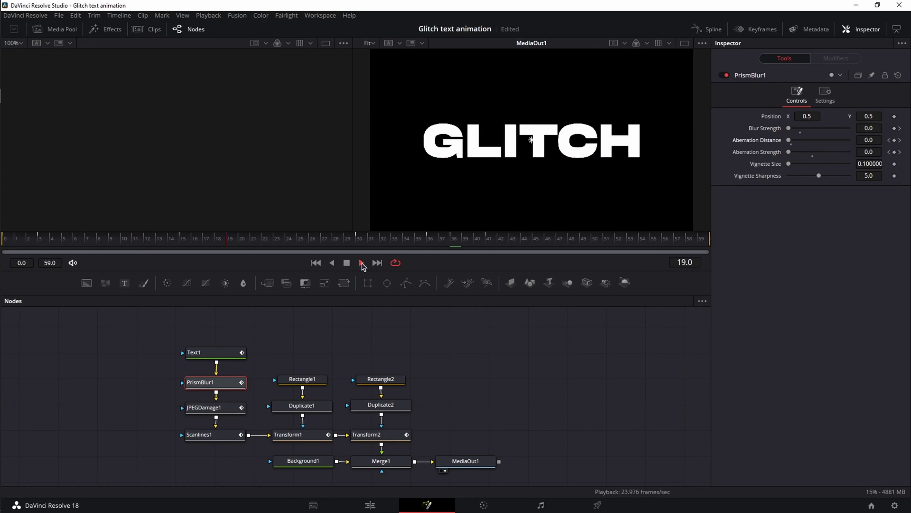
{"action": "left_click", "coordinate": [349, 263]}
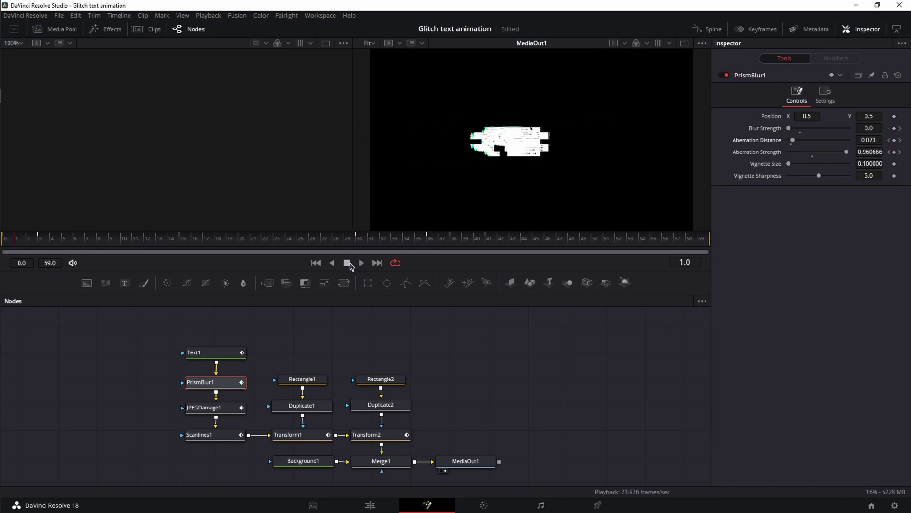
- Set the shading Offset X of Text1's Follower modifier to 1.046 at frame 45
{"action": "left_click", "coordinate": [286, 350]}
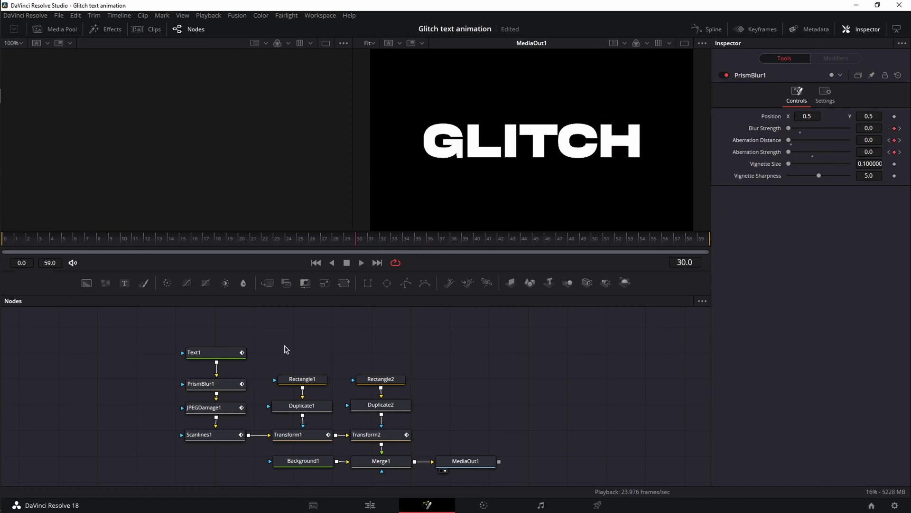
{"action": "left_click", "coordinate": [205, 352]}
{"action": "left_click", "coordinate": [840, 62]}
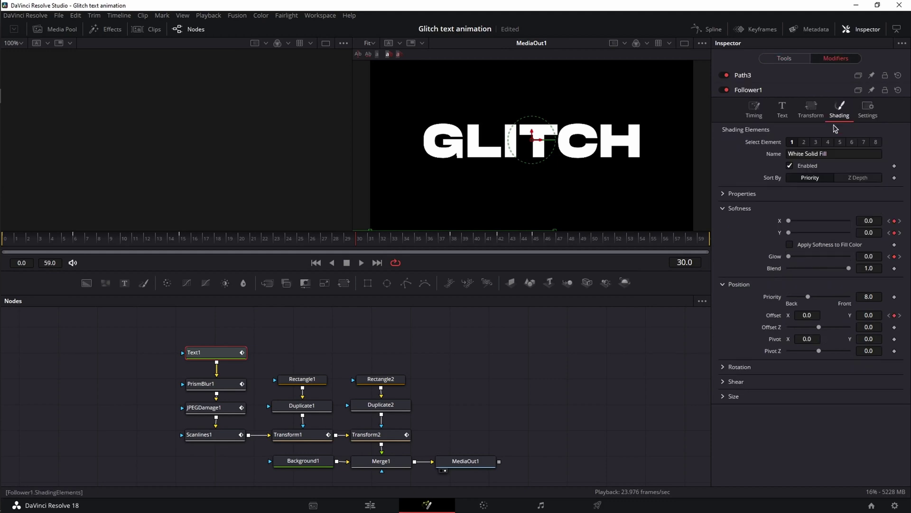
{"action": "left_click", "coordinate": [538, 241]}
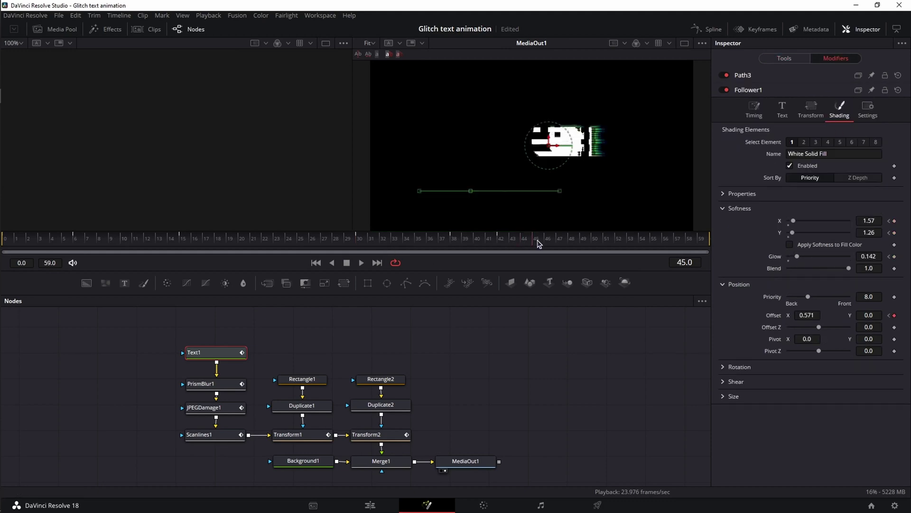
{"action": "left_click_drag", "start_coordinate": [808, 315], "coordinate": [825, 315]}
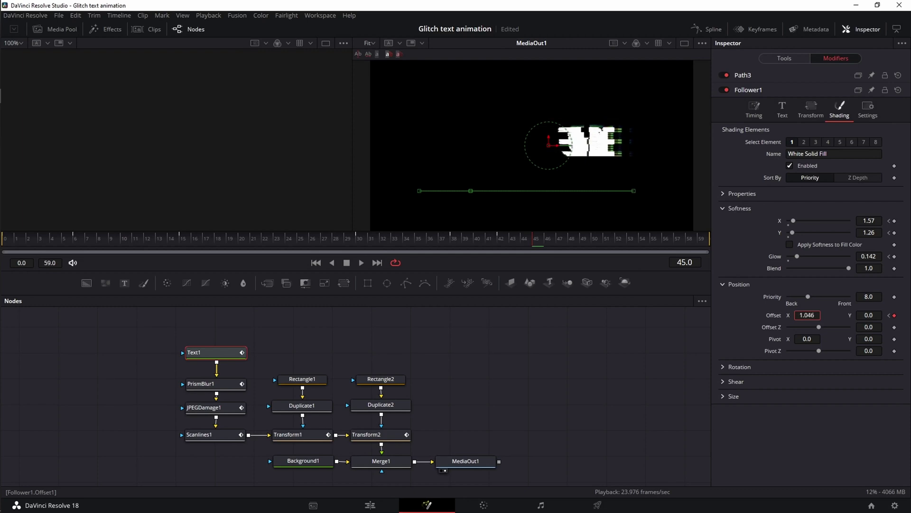
{"action": "left_click", "coordinate": [540, 265]}
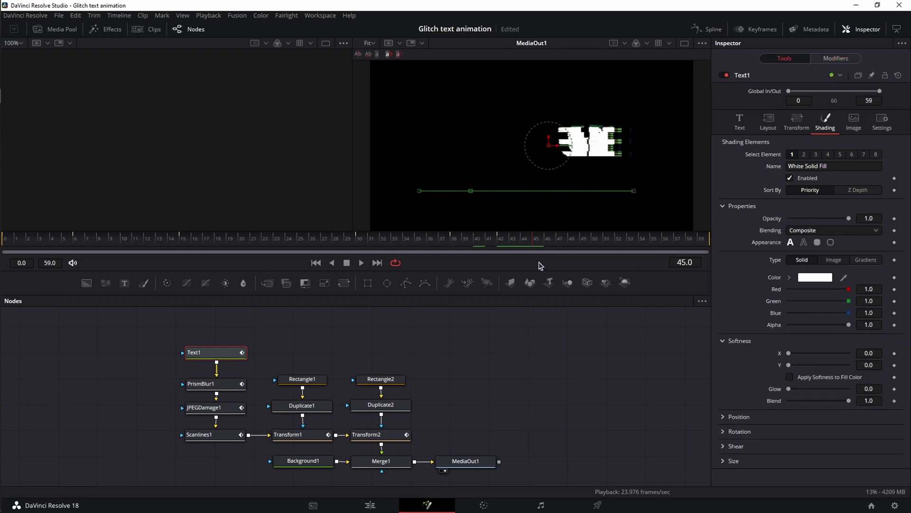
- Add an inverted rectangle mask to Text1, 0.795 wide and 0.74 high, and keyframe its Center at X about -0.933, Y 0.5 on frame 40
{"action": "left_click", "coordinate": [476, 244]}
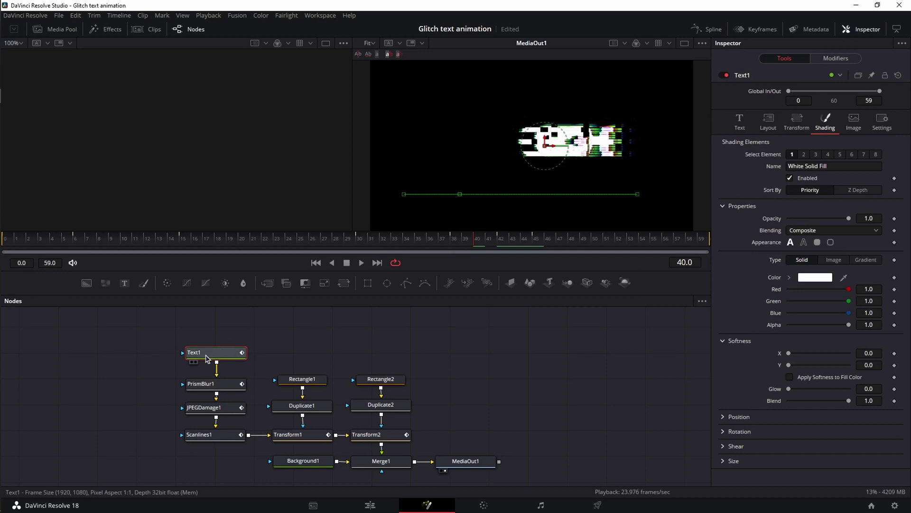
{"action": "left_click", "coordinate": [368, 283]}
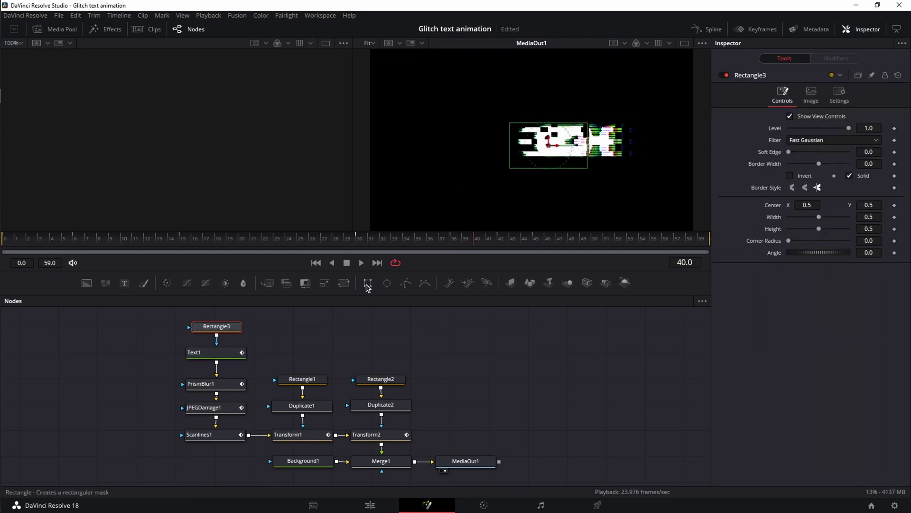
{"action": "left_click", "coordinate": [790, 176]}
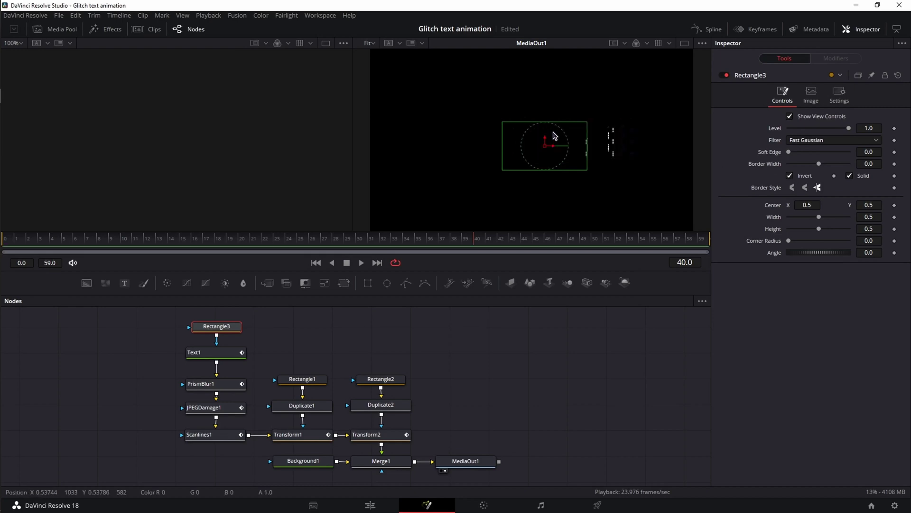
{"action": "mouse_move", "coordinate": [820, 219]}
{"action": "left_mouse_down"}
{"action": "mouse_move", "coordinate": [837, 217]}
{"action": "mouse_move", "coordinate": [822, 228]}
{"action": "mouse_move", "coordinate": [833, 228]}
{"action": "left_mouse_up"}
{"action": "left_click_drag", "start_coordinate": [557, 151], "coordinate": [305, 150]}
{"action": "left_click", "coordinate": [894, 206]}
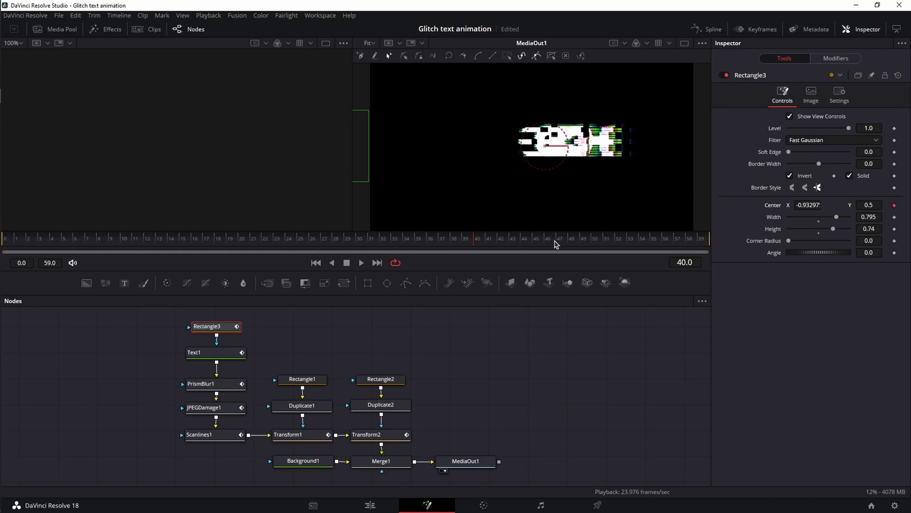
- Move the rectangle mask across the text at frame 47 so it covers the text completely, and play the animation from the start
{"action": "left_click_drag", "start_coordinate": [392, 169], "coordinate": [650, 168]}
{"action": "left_click", "coordinate": [474, 464]}
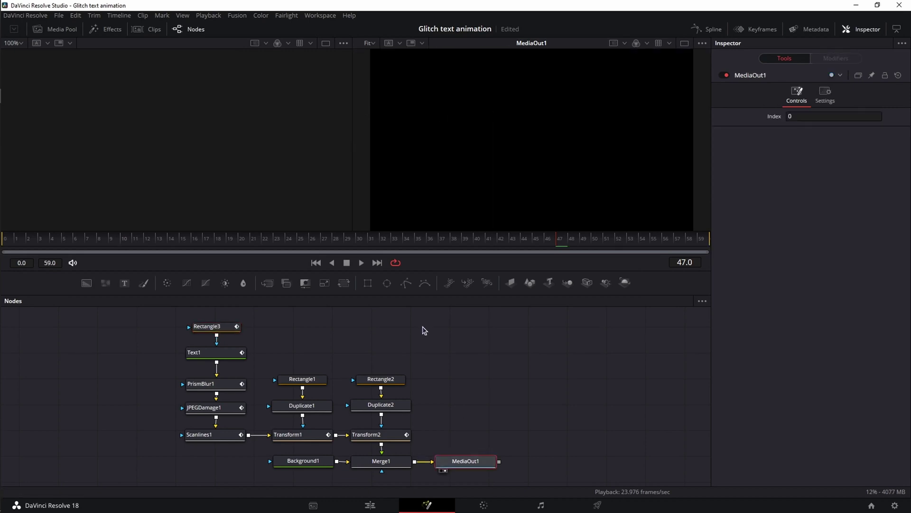
{"action": "left_click", "coordinate": [317, 264]}
{"action": "left_click", "coordinate": [360, 264]}
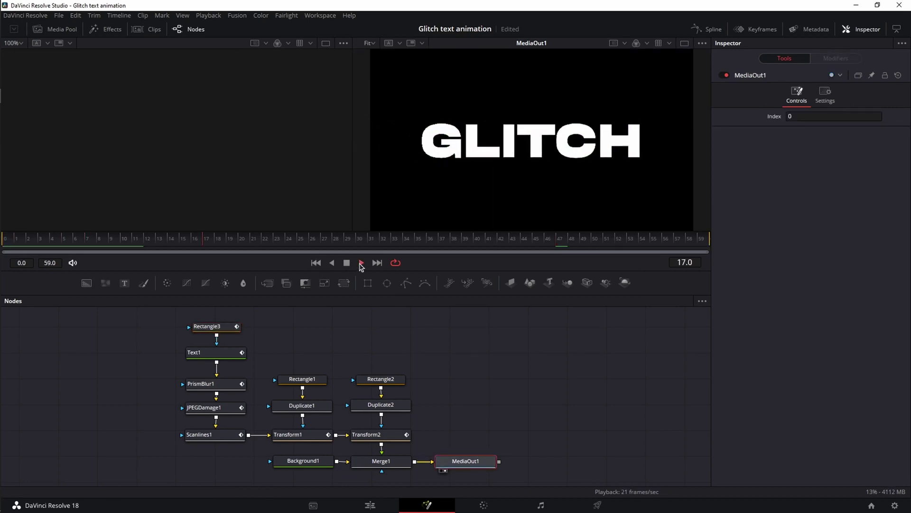
{"action": "left_click", "coordinate": [361, 262]}
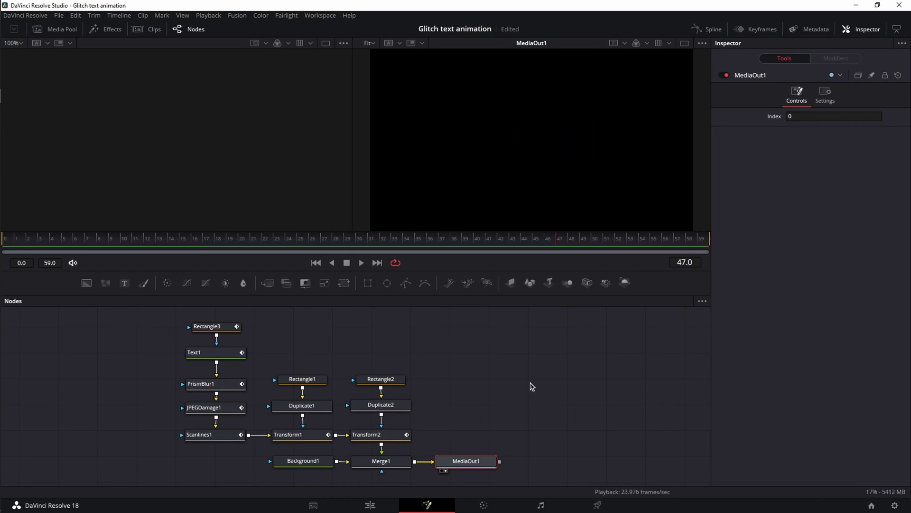
- Fade Text1 in by keyframing its shading Opacity at 0.0 on frame 1 and 0.1 on frame 3, and raise it to 1.0
{"action": "left_click", "coordinate": [227, 355]}
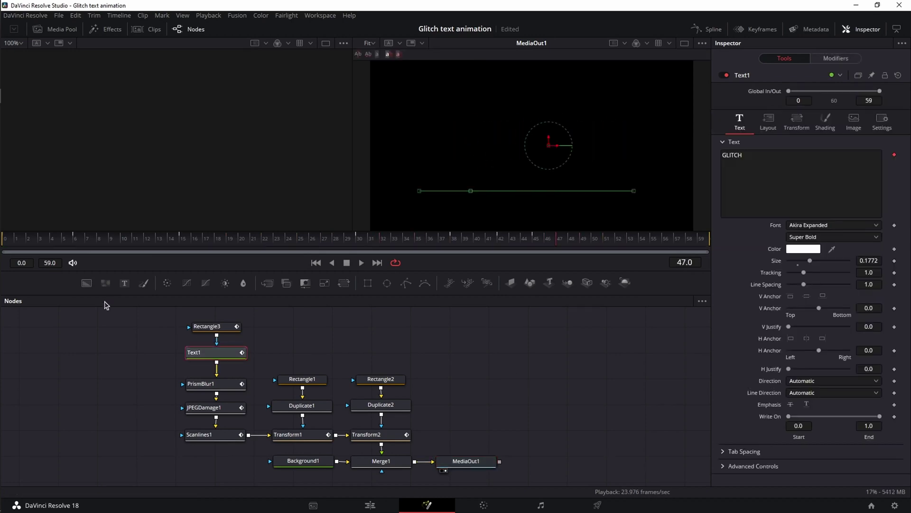
{"action": "left_click", "coordinate": [16, 243]}
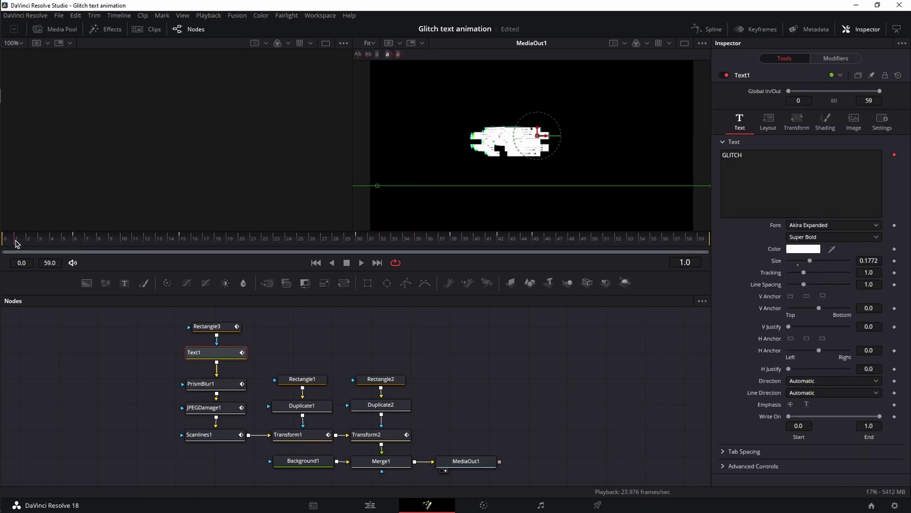
{"action": "left_click", "coordinate": [827, 130]}
{"action": "left_click_drag", "start_coordinate": [840, 220], "coordinate": [765, 218]}
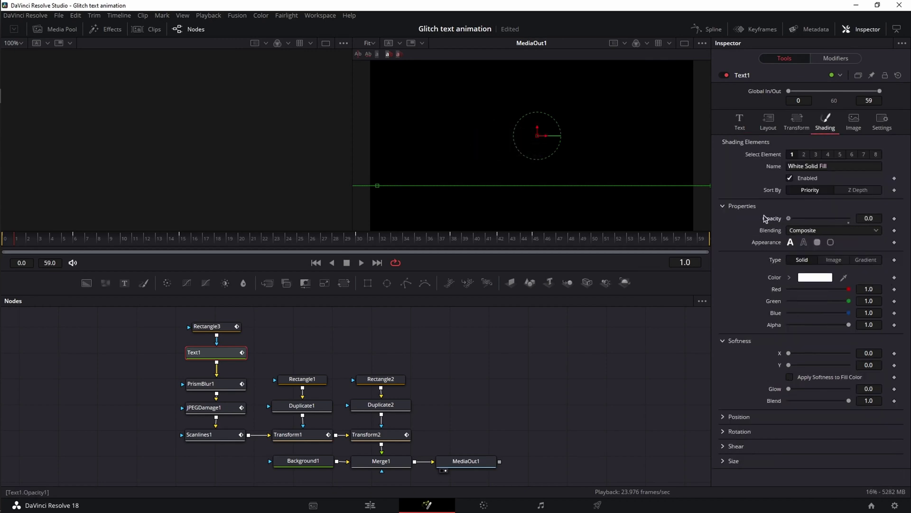
{"action": "left_click", "coordinate": [41, 241]}
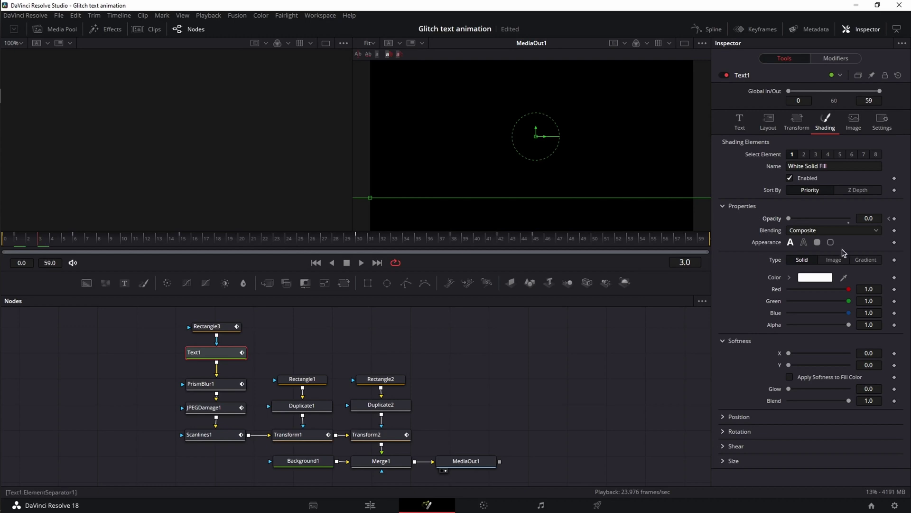
{"action": "type", "text": "1"}
{"action": "key", "text": "Return"}
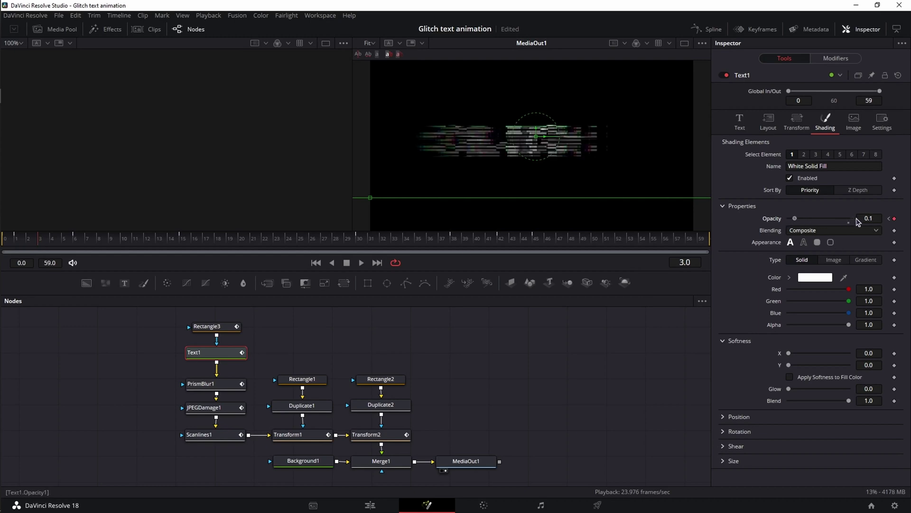
- Play the animation from the output node to review the text's fade-in
{"action": "left_click", "coordinate": [466, 460]}
{"action": "left_click", "coordinate": [361, 263]}
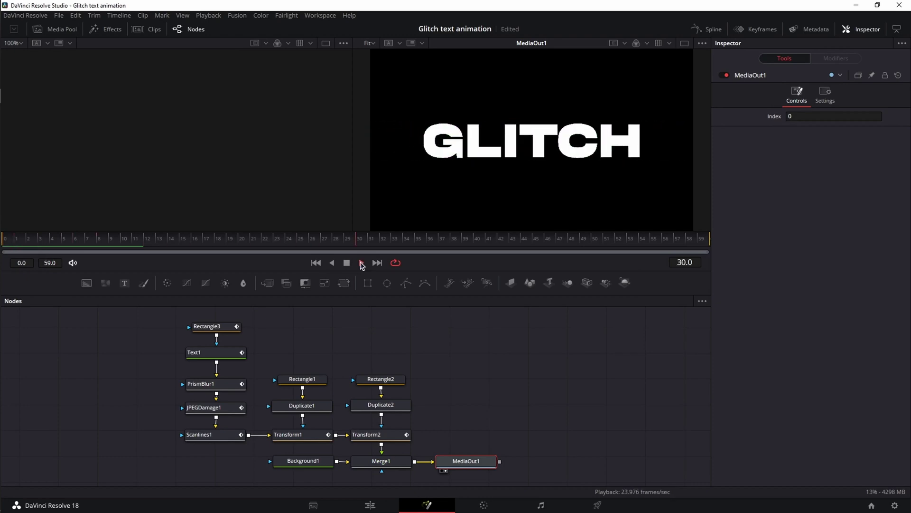
{"action": "left_click", "coordinate": [361, 262]}
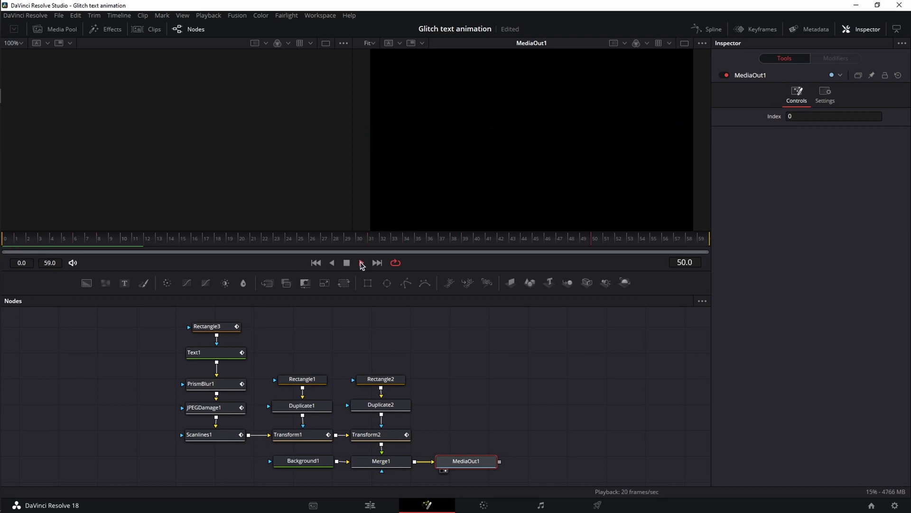
- Reduce the Size of the GLITCH text in Text1, using a frame where the word is fully formed as reference
{"action": "left_click", "coordinate": [224, 356]}
{"action": "left_click", "coordinate": [322, 240]}
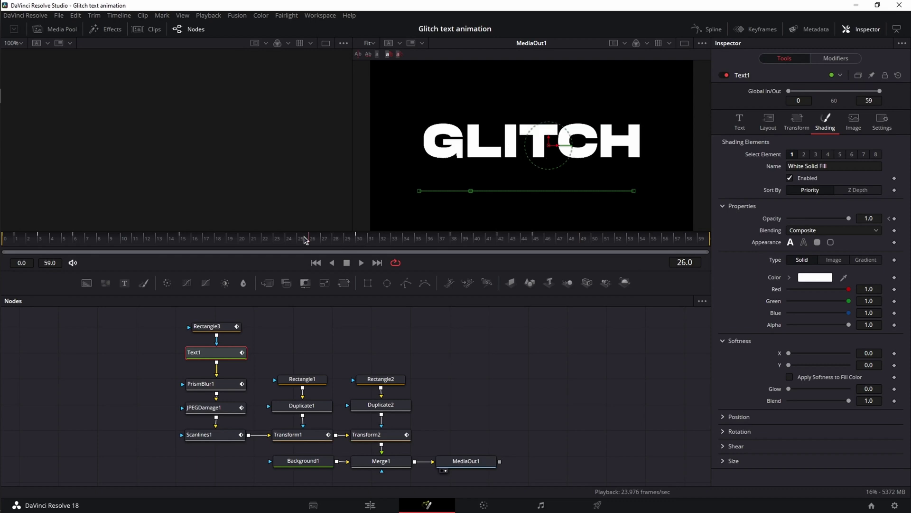
{"action": "left_click", "coordinate": [739, 124]}
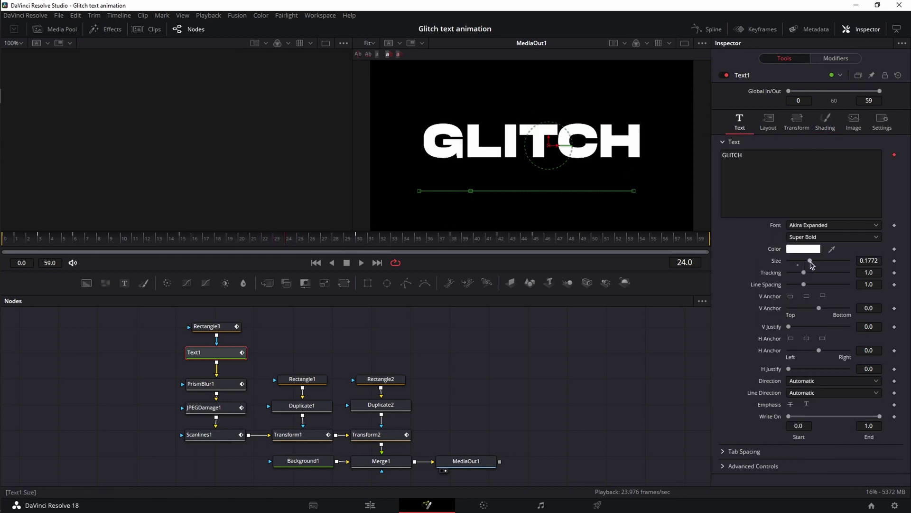
{"action": "left_click_drag", "start_coordinate": [809, 264], "coordinate": [807, 264]}
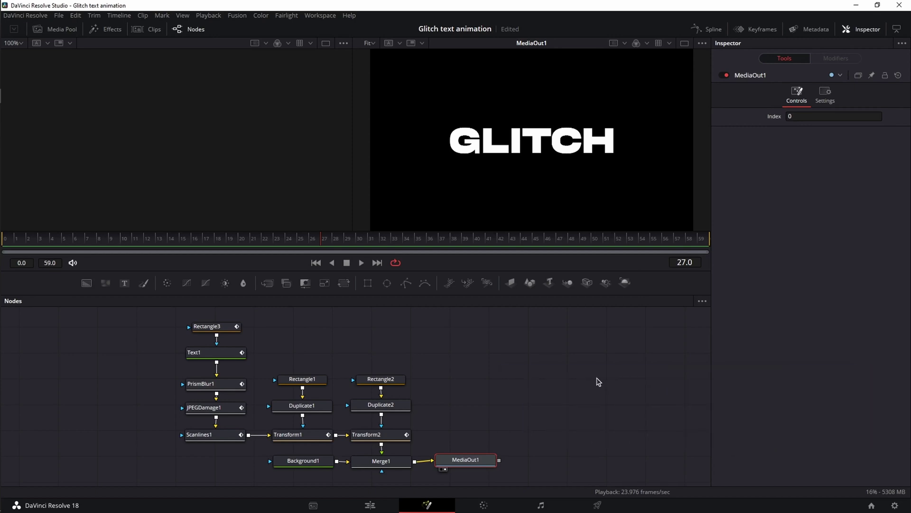
- Make room by hiding the Inspector and shifting the whole node tree left, and open the Spline editor
{"action": "left_click", "coordinate": [868, 30]}
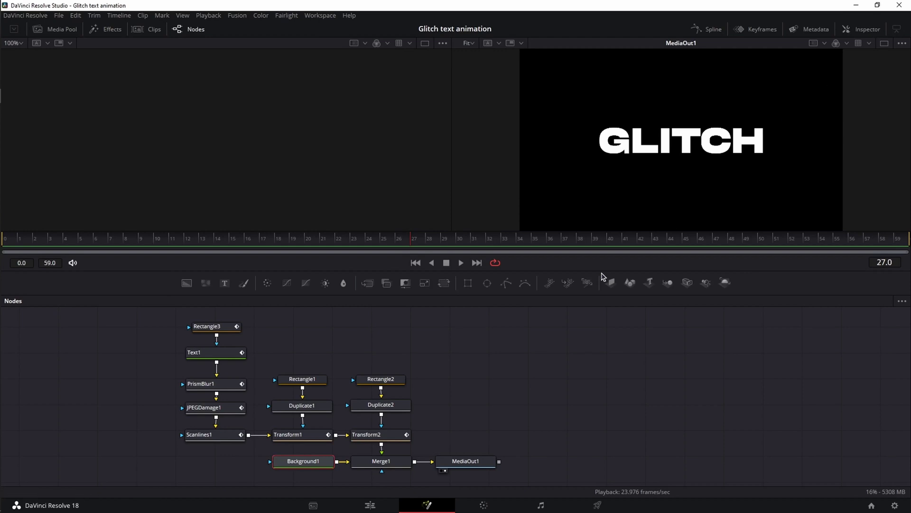
{"action": "left_click_drag", "start_coordinate": [155, 314], "coordinate": [535, 487]}
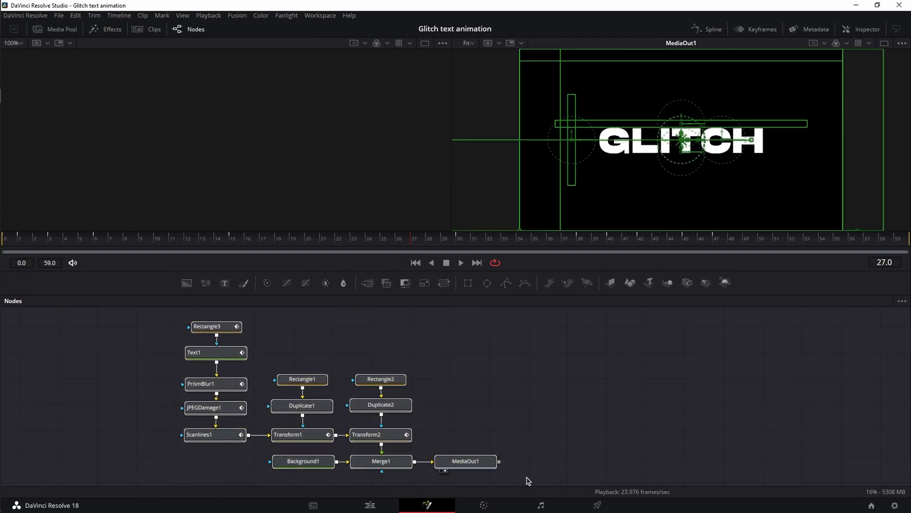
{"action": "left_click_drag", "start_coordinate": [474, 465], "coordinate": [349, 461]}
{"action": "left_click", "coordinate": [389, 427]}
{"action": "left_click", "coordinate": [705, 30]}
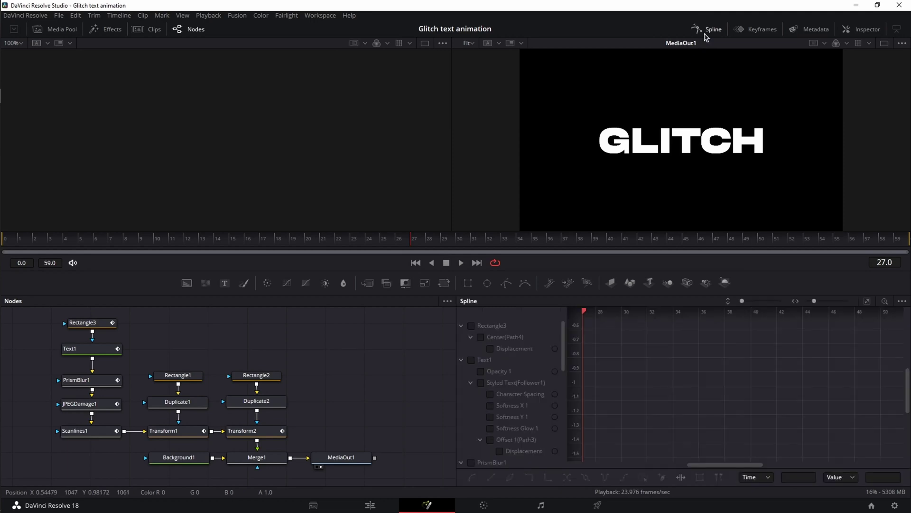
- Widen the Spline editor, show Rectangle3's Displacement curve and smooth its keyframes
{"action": "left_click_drag", "start_coordinate": [452, 316], "coordinate": [389, 324]}
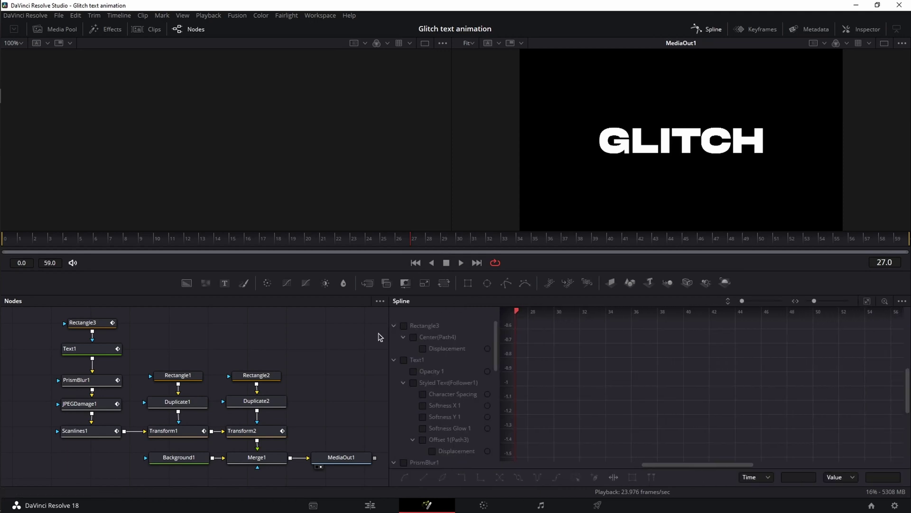
{"action": "left_click", "coordinate": [405, 327]}
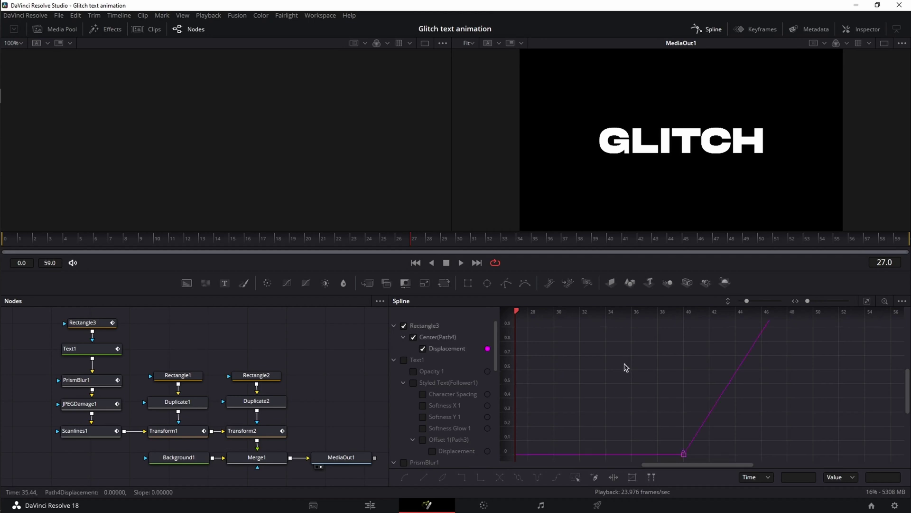
{"action": "left_click_drag", "start_coordinate": [517, 322], "coordinate": [895, 458]}
{"action": "key", "text": "s"}
- Show only Text1's curves in the Spline editor, fit them, and smooth the intro keyframes of the Follower's spacing, softness and offset
{"action": "left_click", "coordinate": [404, 360]}
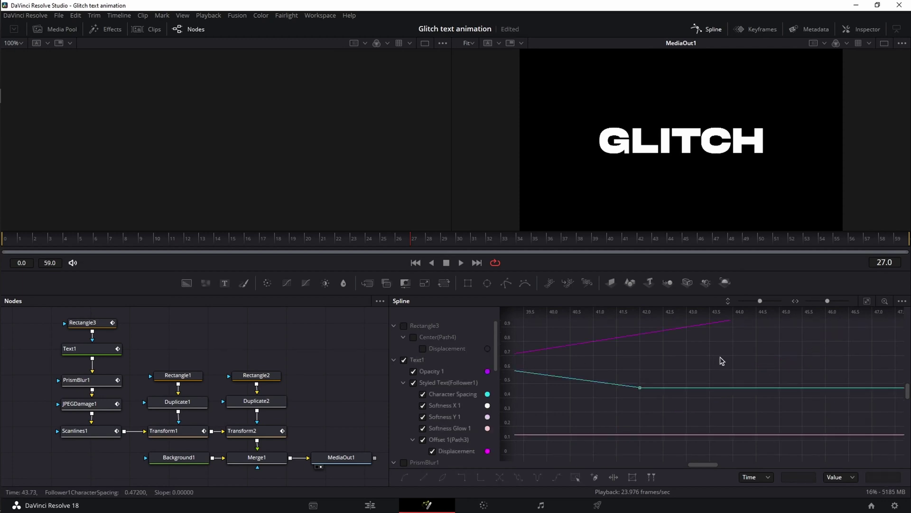
{"action": "key", "text": "ctrl+f"}
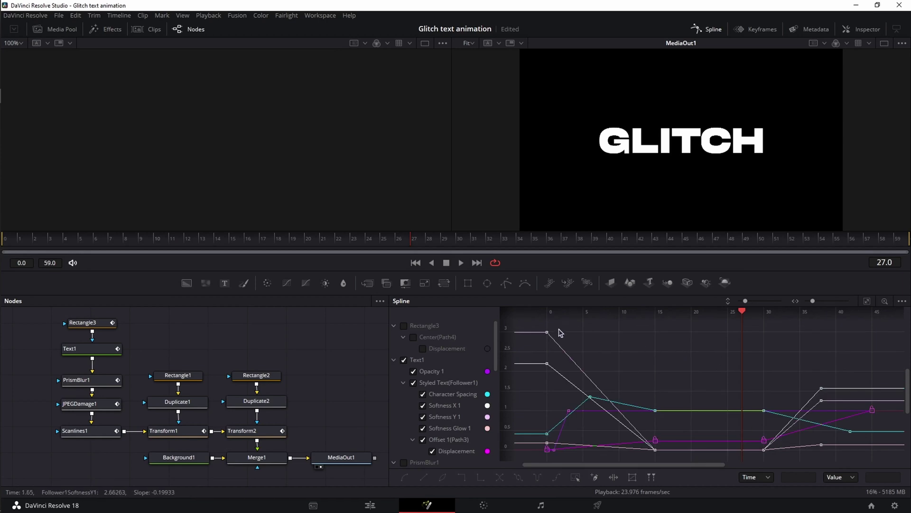
{"action": "left_click_drag", "start_coordinate": [544, 381], "coordinate": [545, 379]}
{"action": "key", "text": "shift+s"}
{"action": "left_click_drag", "start_coordinate": [552, 463], "coordinate": [552, 462]}
{"action": "key", "text": "shift+s"}
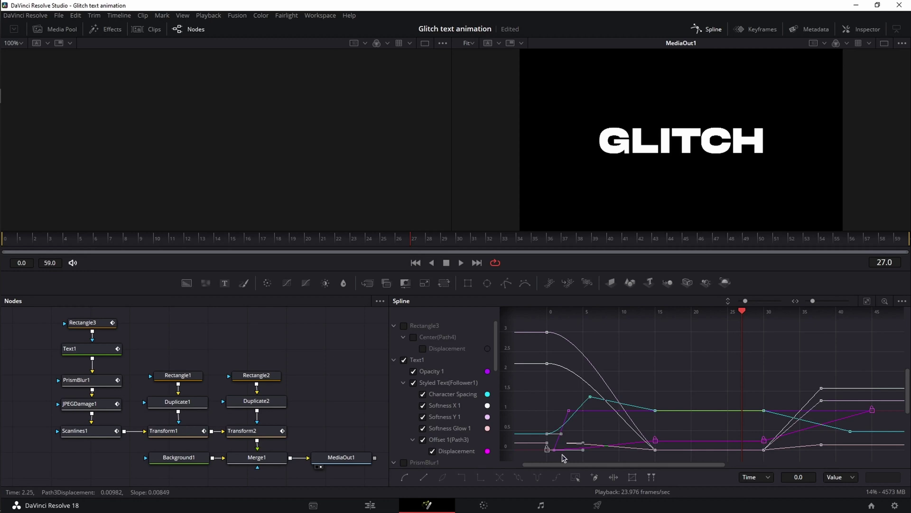
{"action": "left_click_drag", "start_coordinate": [551, 450], "coordinate": [551, 448]}
{"action": "left_click_drag", "start_coordinate": [580, 389], "coordinate": [593, 404]}
{"action": "key", "text": "shift+s"}
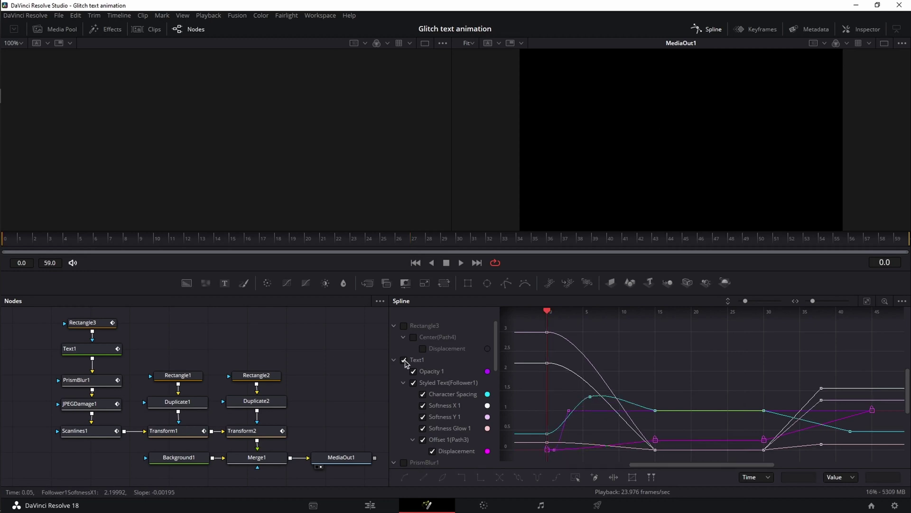
- Swap Text1's curves for PrismBlur1's and smooth the intro keyframes and the outro peak of its blur and aberration
{"action": "left_click", "coordinate": [405, 361]}
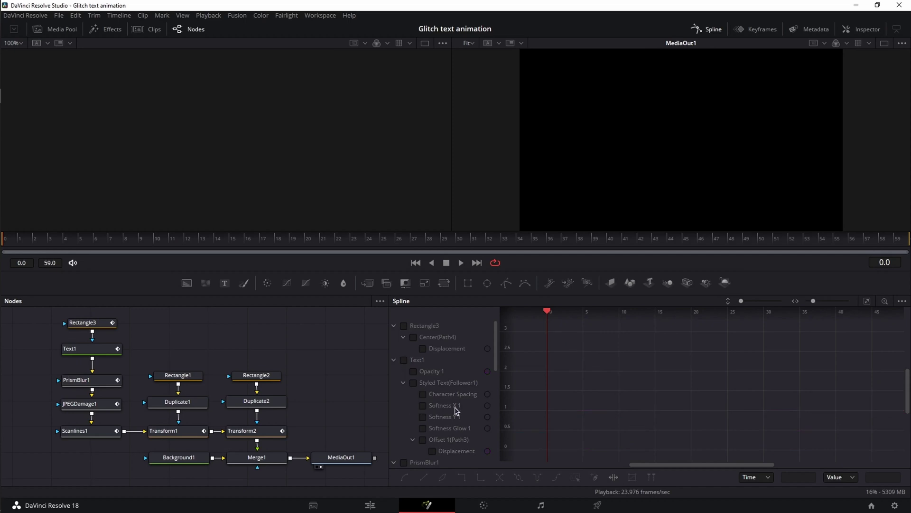
{"action": "scroll", "coordinate": [454, 411], "scroll_direction": "down", "scroll_amount": 1}
{"action": "left_click", "coordinate": [405, 429]}
{"action": "scroll", "coordinate": [442, 418], "scroll_direction": "down", "scroll_amount": 1}
{"action": "left_click_drag", "start_coordinate": [529, 323], "coordinate": [596, 460]}
{"action": "key", "text": "shift+s"}
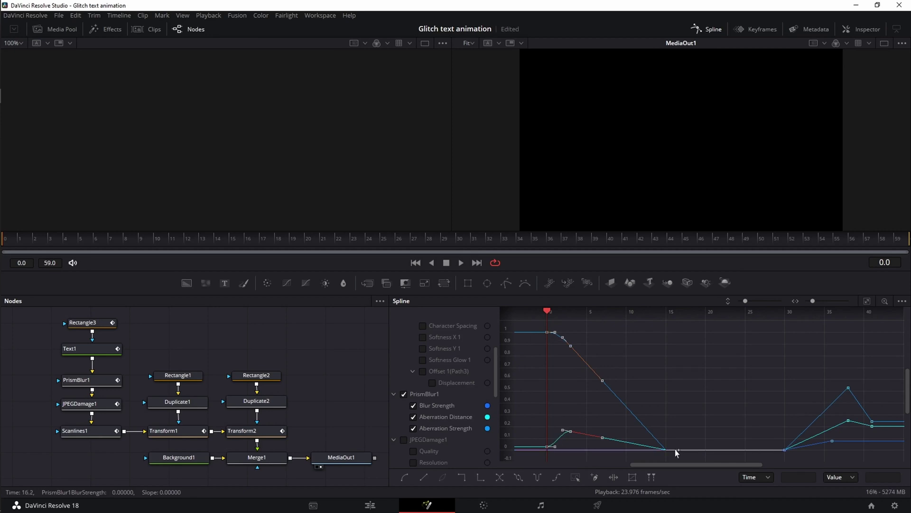
{"action": "left_click_drag", "start_coordinate": [839, 371], "coordinate": [856, 428]}
- Show only JPEGDamage1's curves and smooth the intro keyframes of Quality, Resolution and Frequency Scale
{"action": "left_click", "coordinate": [404, 394]}
{"action": "left_click", "coordinate": [403, 440]}
{"action": "left_click", "coordinate": [403, 440]}
{"action": "left_click_drag", "start_coordinate": [540, 374], "coordinate": [573, 403]}
{"action": "key", "text": "s"}
{"action": "left_click_drag", "start_coordinate": [631, 323], "coordinate": [676, 357]}
{"action": "key", "text": "s"}
{"action": "left_click_drag", "start_coordinate": [540, 437], "coordinate": [569, 468]}
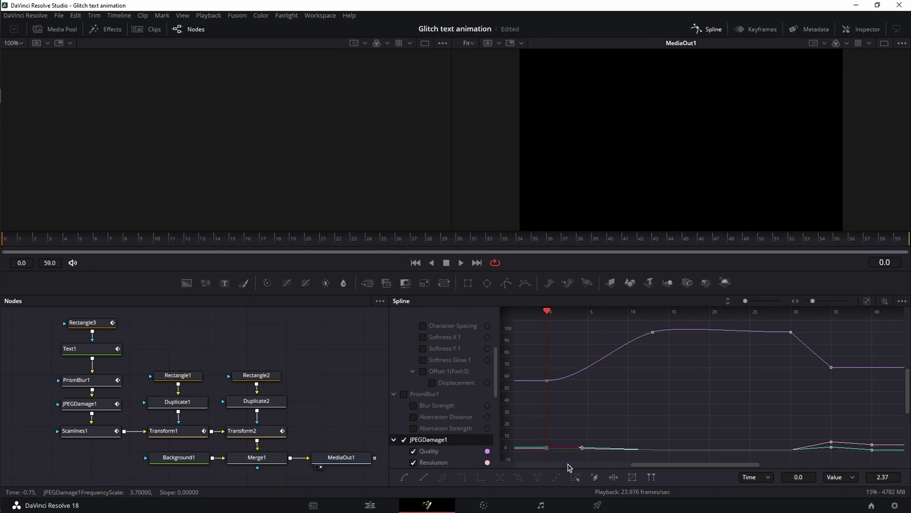
- Smooth JPEGDamage1's Resolution and Frequency Scale keyframes at frame 35, playing the animation to check the motion
{"action": "left_click", "coordinate": [461, 264]}
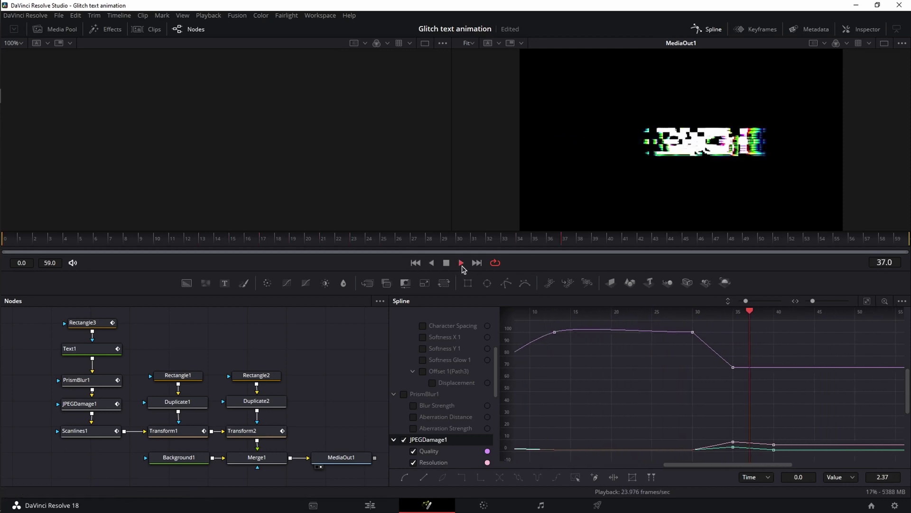
{"action": "left_click", "coordinate": [446, 262]}
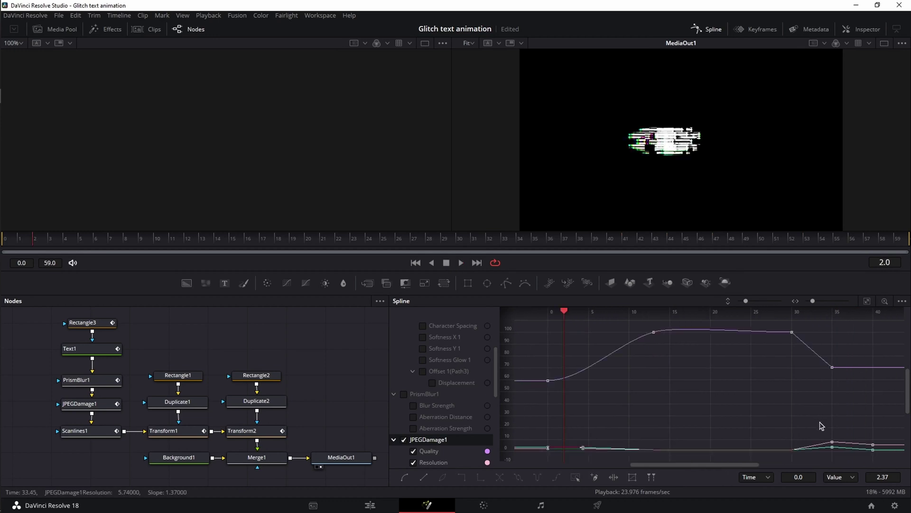
{"action": "left_click_drag", "start_coordinate": [840, 458], "coordinate": [841, 458]}
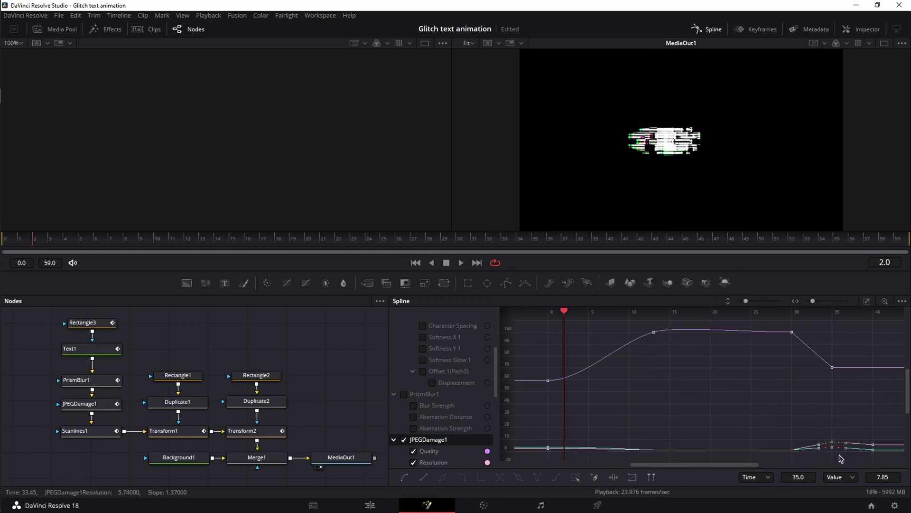
{"action": "left_click", "coordinate": [431, 263]}
{"action": "left_click", "coordinate": [460, 263]}
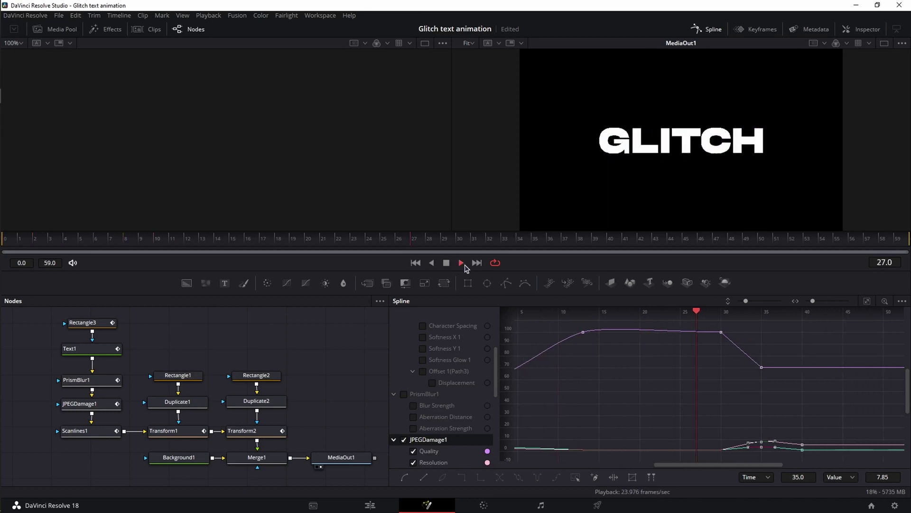
{"action": "left_click", "coordinate": [449, 264]}
- Show only Scanlines1's curves, fit them in the Spline editor and smooth their intro keyframes
{"action": "left_click", "coordinate": [404, 439]}
{"action": "scroll", "coordinate": [406, 356], "scroll_direction": "down", "scroll_amount": 3}
{"action": "left_click", "coordinate": [403, 382]}
{"action": "key", "text": "ctrl+f"}
{"action": "left_click_drag", "start_coordinate": [532, 332], "coordinate": [591, 463]}
{"action": "key", "text": "shift+s"}
- Show only Transform1's curves, fit them, and smooth the first and last keyframes of its Displacement, X Size and Y Size
{"action": "left_click", "coordinate": [441, 427]}
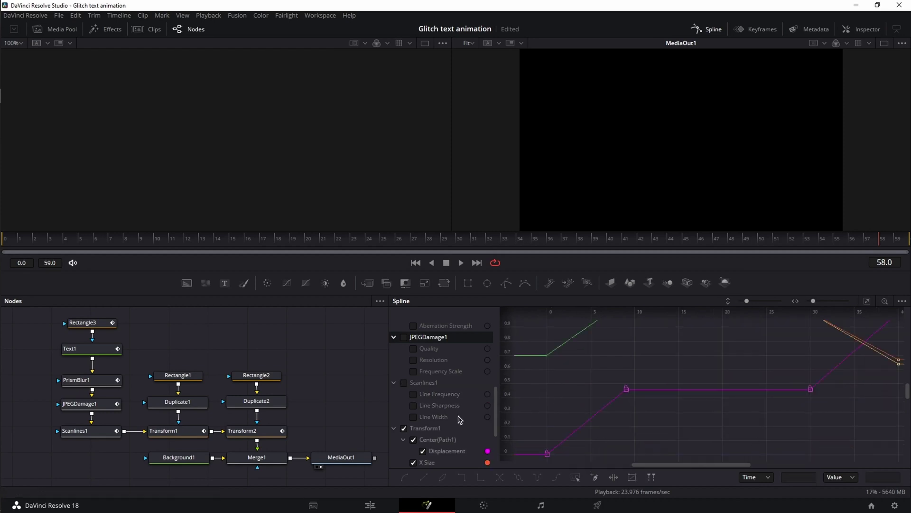
{"action": "key", "text": "ctrl+f"}
{"action": "left_click_drag", "start_coordinate": [536, 350], "coordinate": [565, 467]}
{"action": "key", "text": "shift+s"}
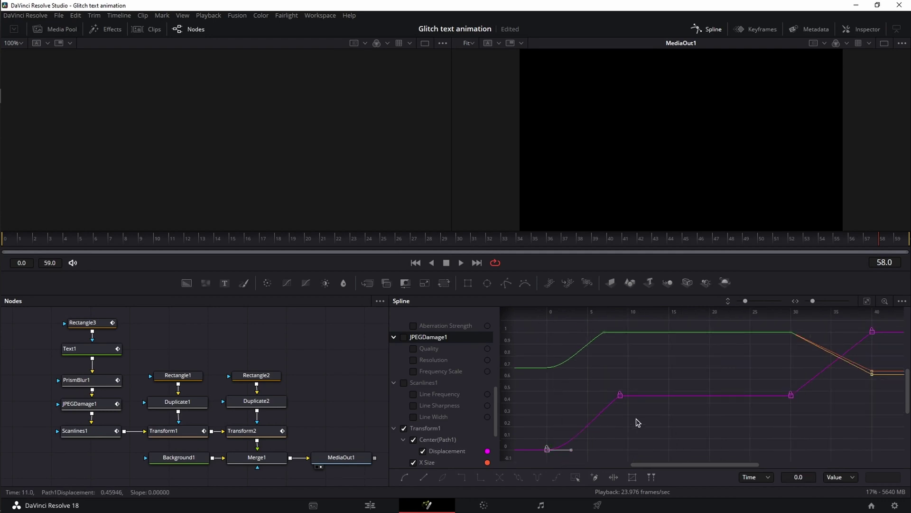
{"action": "left_click_drag", "start_coordinate": [896, 317], "coordinate": [870, 378]}
{"action": "key", "text": "shift+s"}
- Show only Transform2's curves, smooth their first and last keyframes, and play the animation to check the easing
{"action": "left_click", "coordinate": [405, 408]}
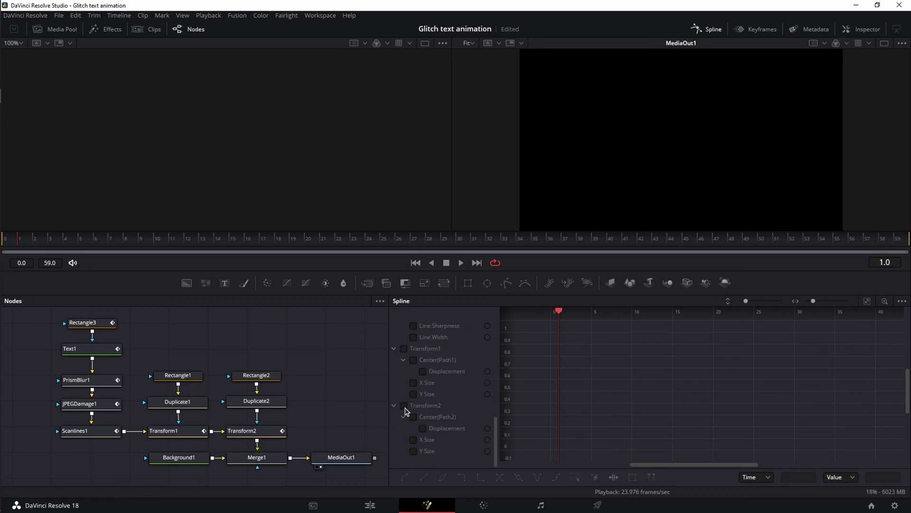
{"action": "left_click", "coordinate": [404, 406]}
{"action": "key", "text": "ctrl+f"}
{"action": "left_click_drag", "start_coordinate": [535, 322], "coordinate": [564, 460]}
{"action": "key", "text": "shift+s"}
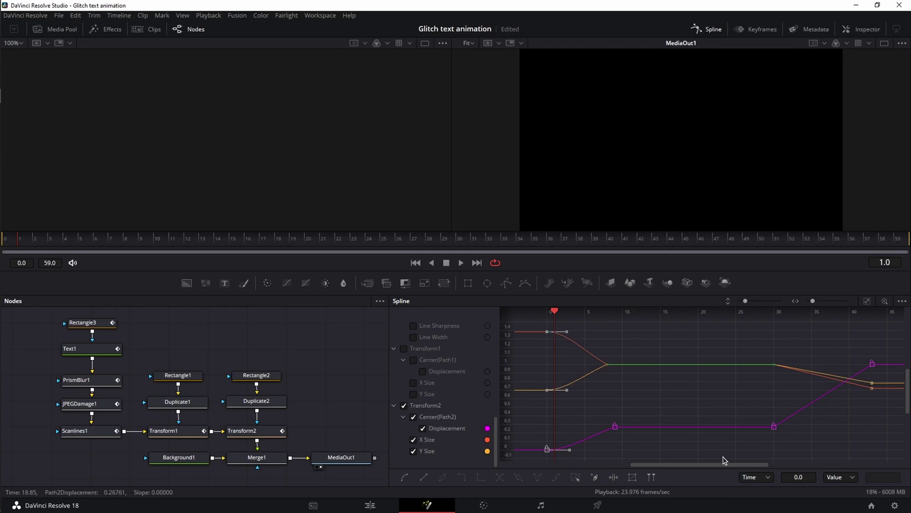
{"action": "left_click_drag", "start_coordinate": [860, 346], "coordinate": [875, 426]}
{"action": "key", "text": "shift+s"}
{"action": "left_click", "coordinate": [462, 263]}
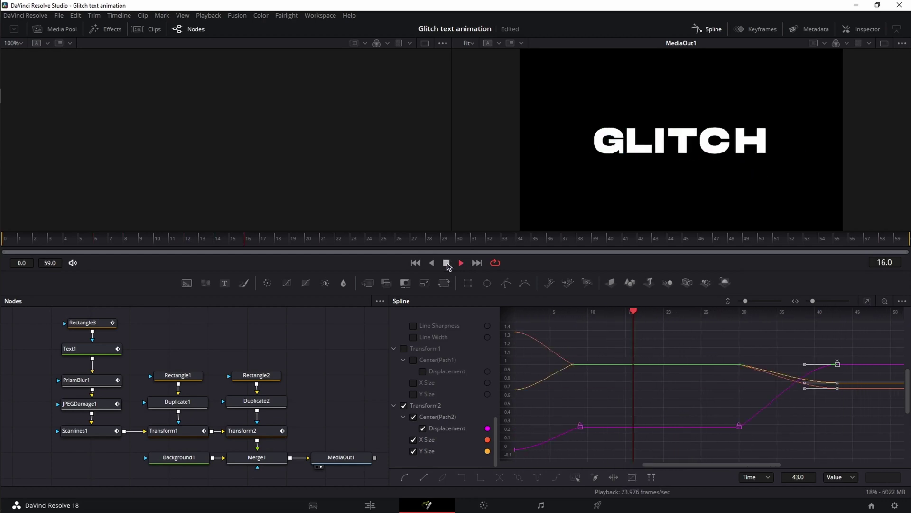
{"action": "key", "text": "space"}
- Move Rectangle3's final Displacement keyframe to frame 45 and play the animation to review the ending
{"action": "left_click", "coordinate": [470, 402]}
{"action": "scroll", "coordinate": [468, 401], "scroll_direction": "up", "scroll_amount": 5}
{"action": "left_click", "coordinate": [404, 325]}
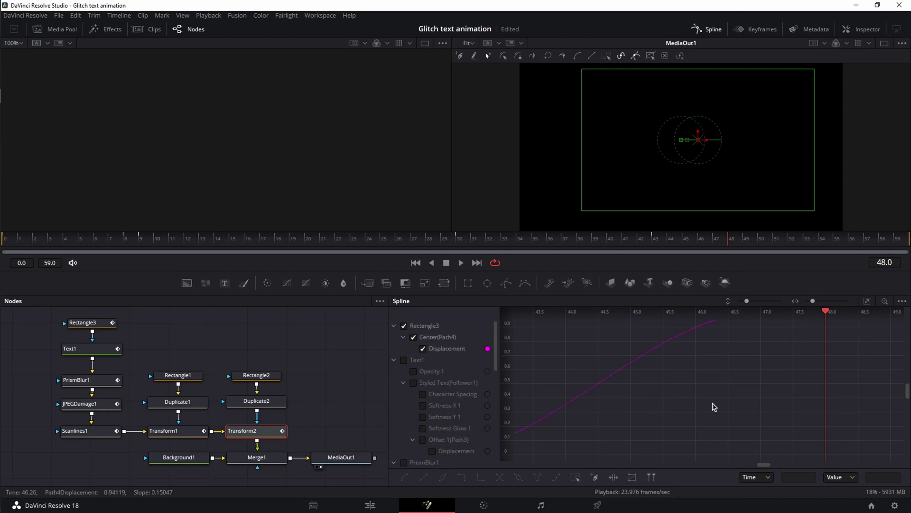
{"action": "key", "text": "ctrl+f"}
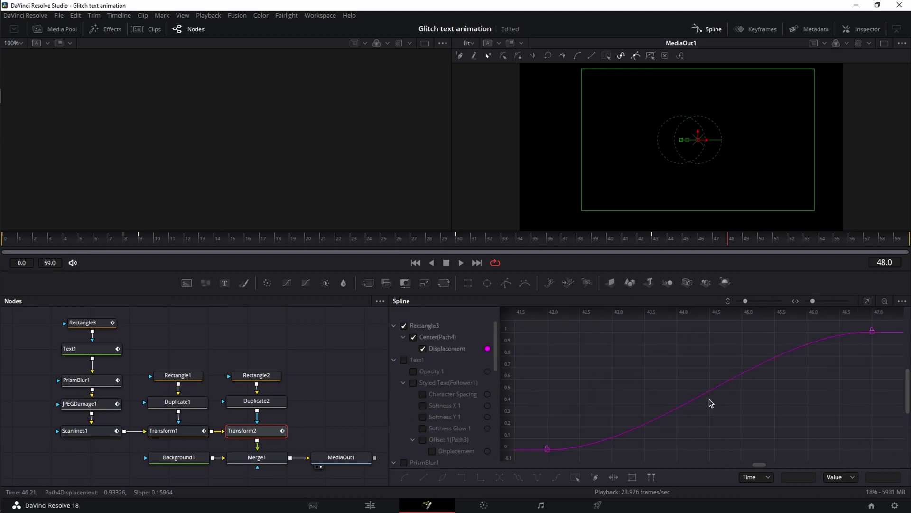
{"action": "left_click_drag", "start_coordinate": [866, 334], "coordinate": [753, 331]}
{"action": "left_click", "coordinate": [446, 264]}
{"action": "left_click", "coordinate": [461, 263]}
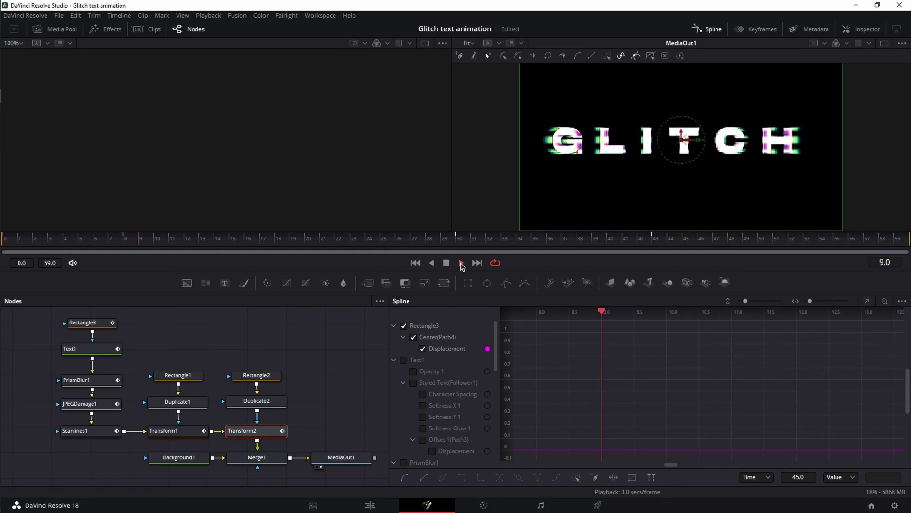